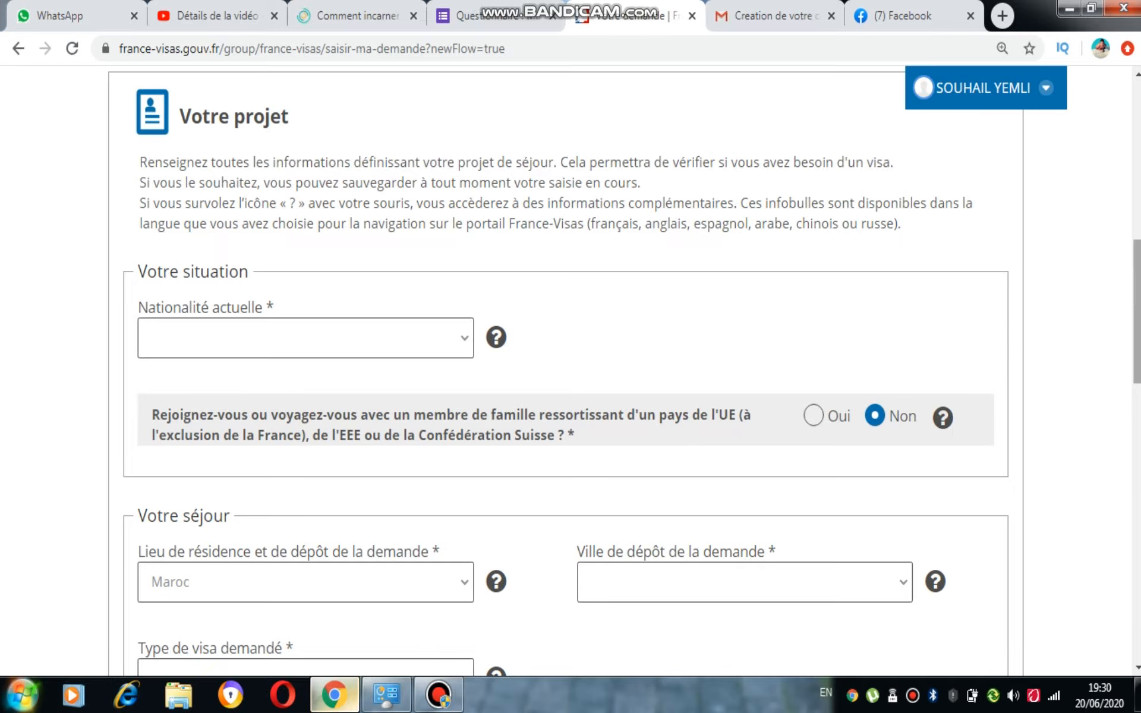
Set the current nationality to Marocaine
scroll(571, 368, "up", 10)
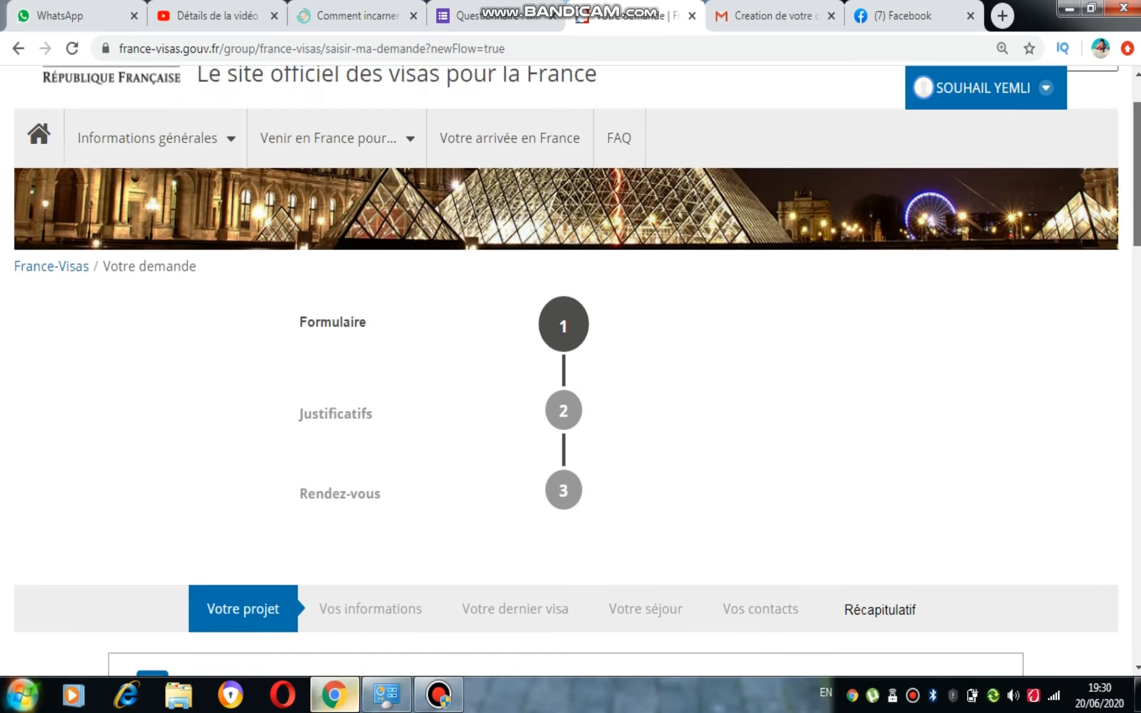
scroll(570, 368, "down", 6)
scroll(571, 369, "down", 3)
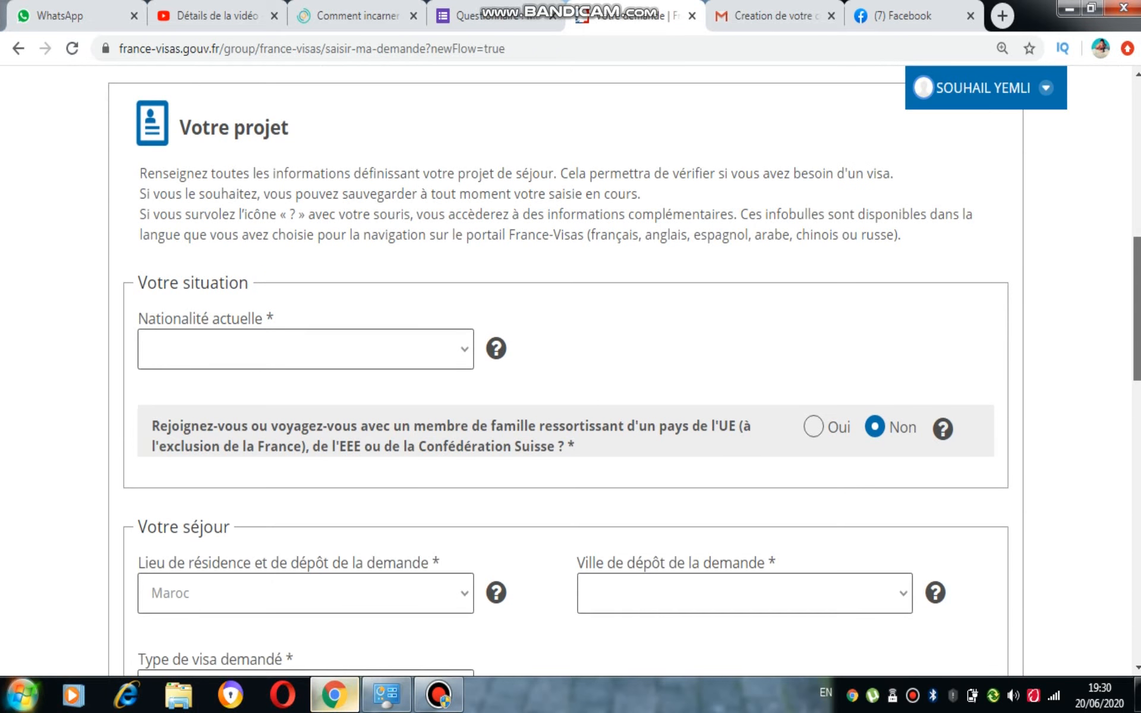
scroll(571, 369, "up", 3)
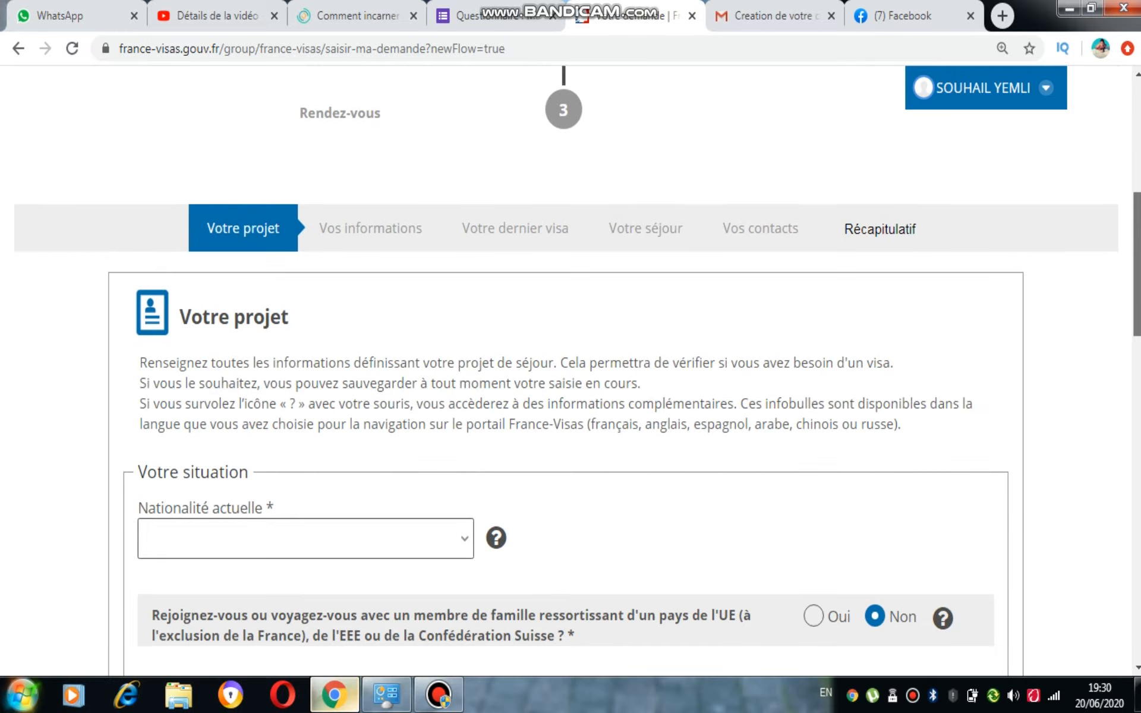
scroll(570, 369, "down", 4)
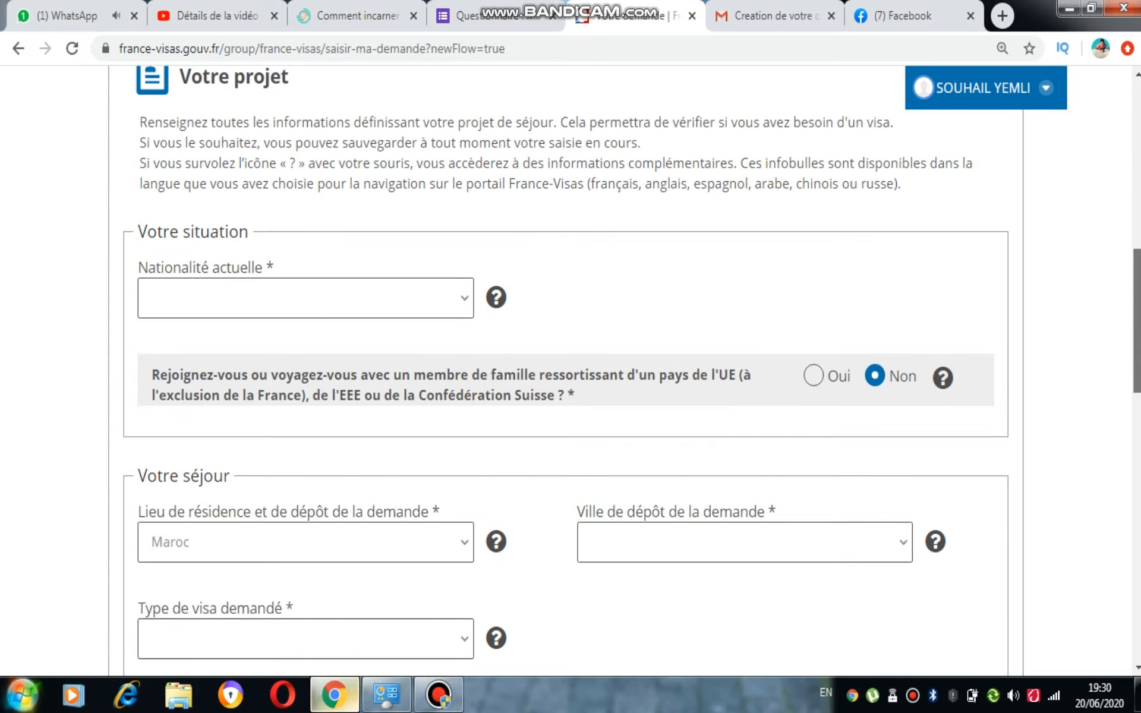
scroll(524, 349, "down", 1)
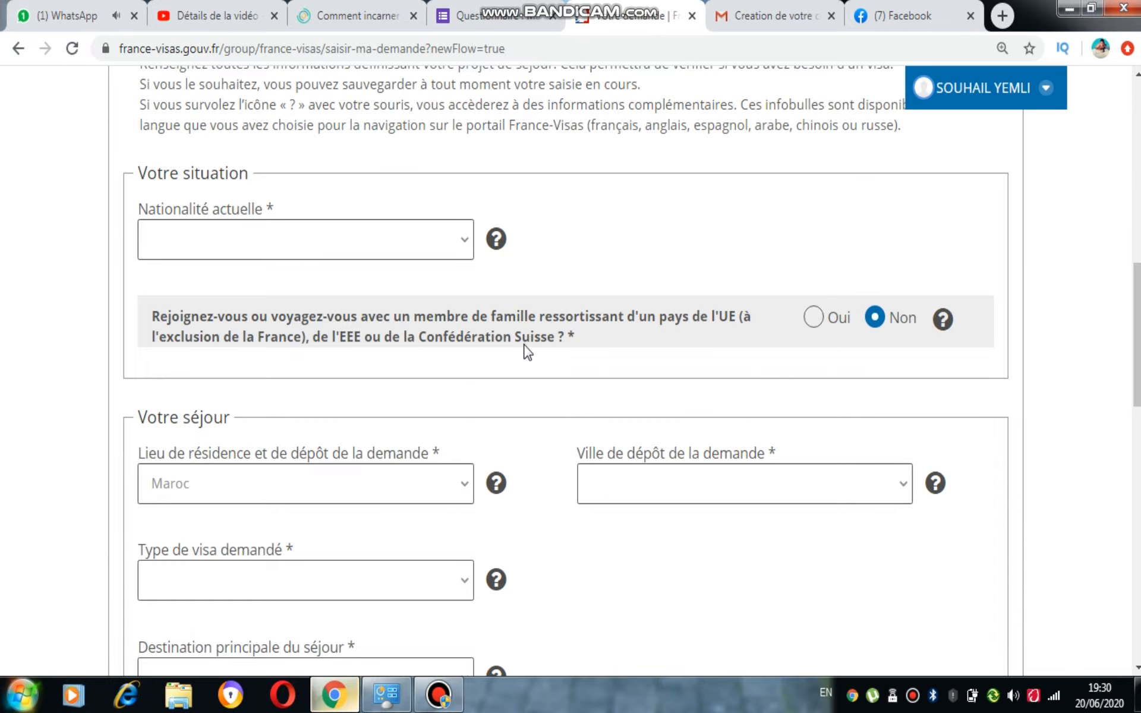
left_click(426, 237)
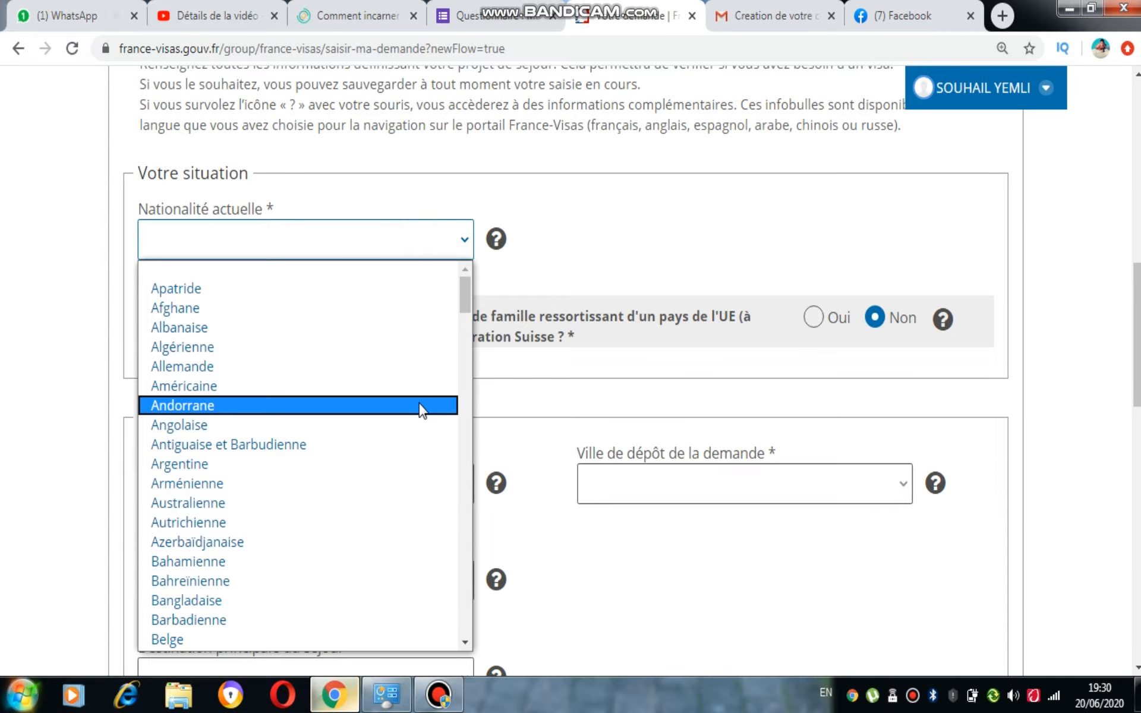
type("mar")
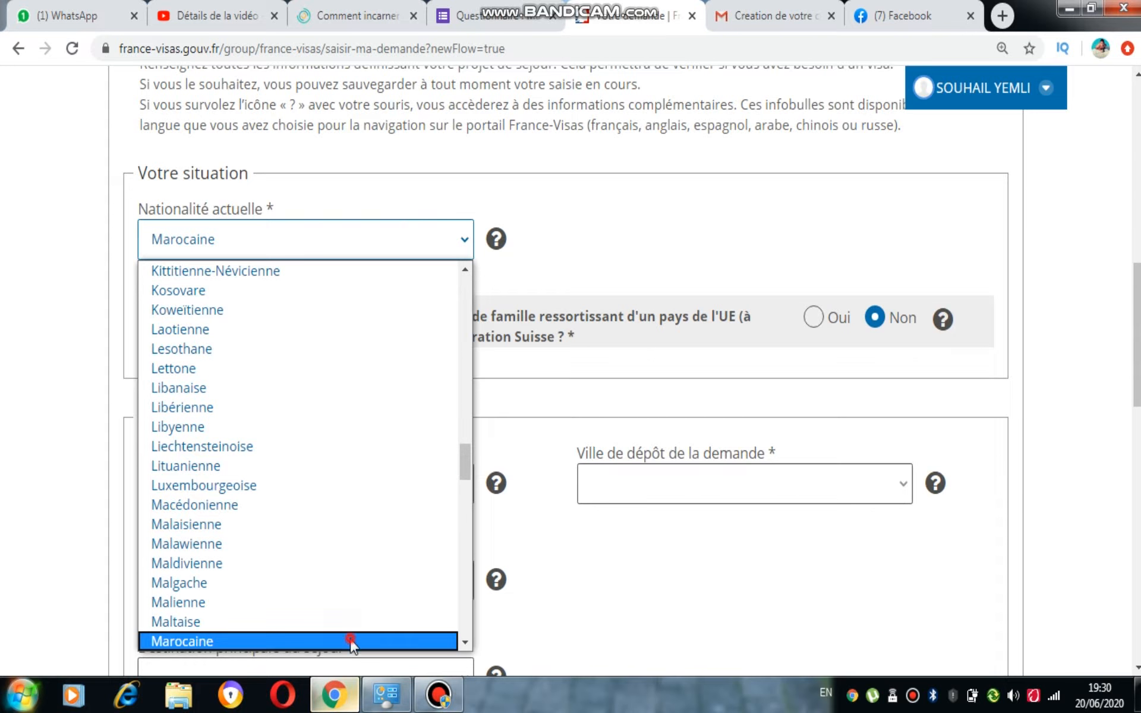
left_click(351, 642)
Request a Long séjour visa filed in Rabat
scroll(826, 496, "down", 2)
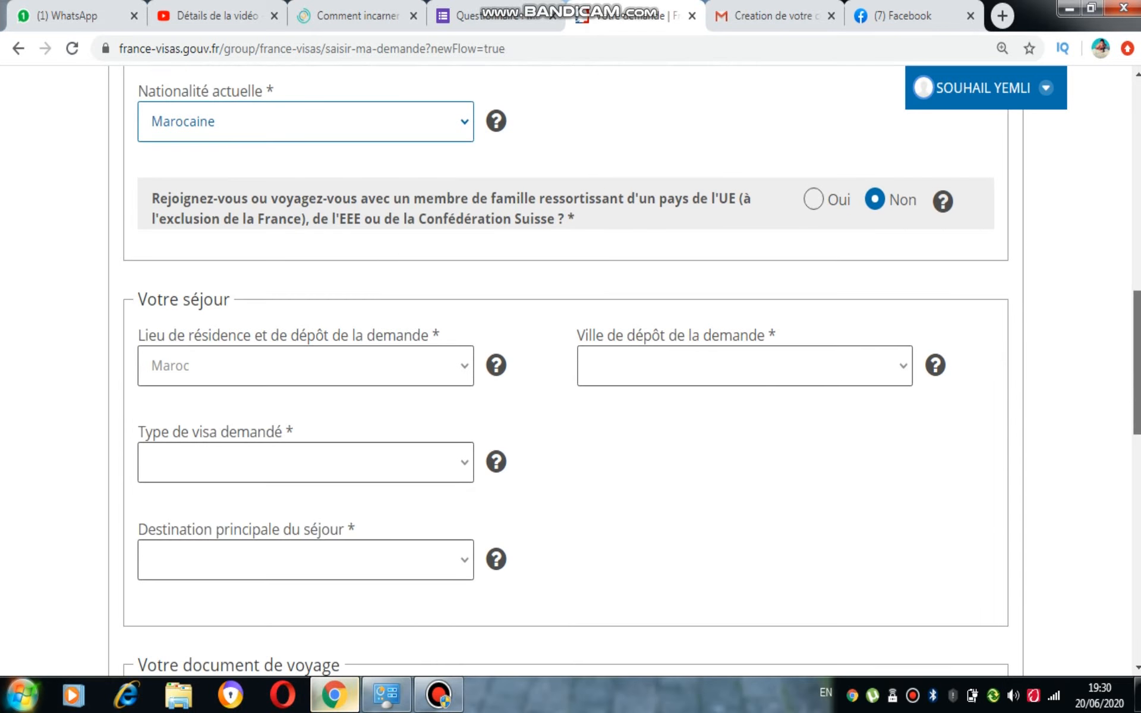
scroll(1105, 438, "down", 1)
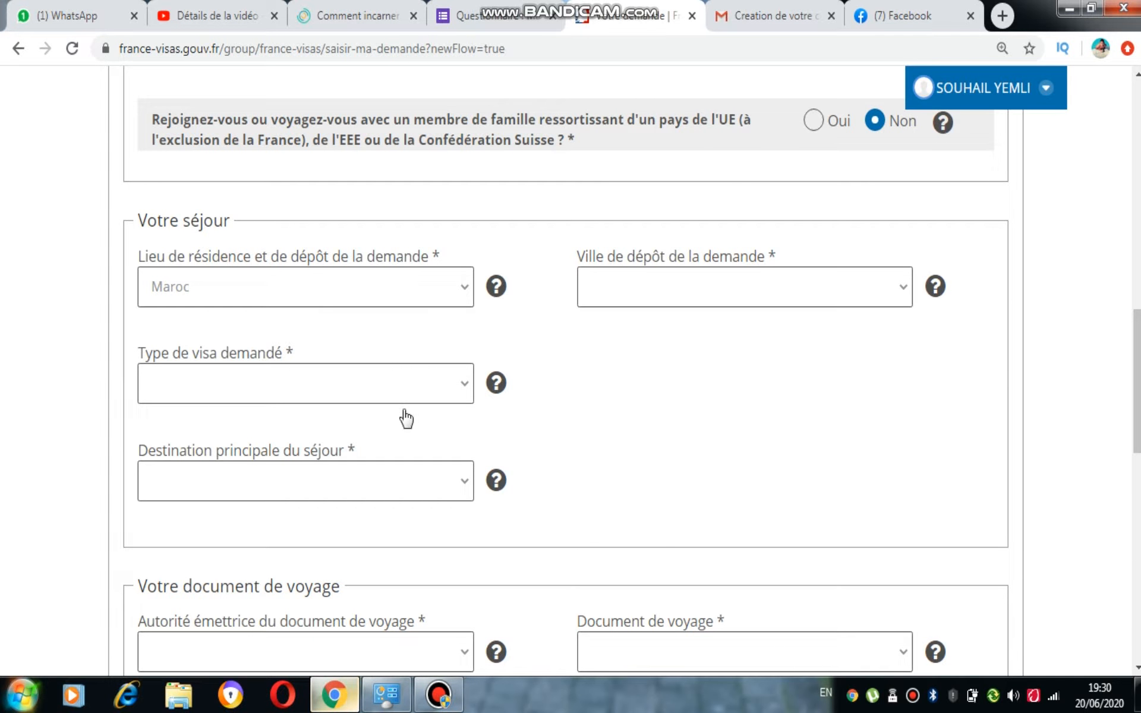
left_click(443, 386)
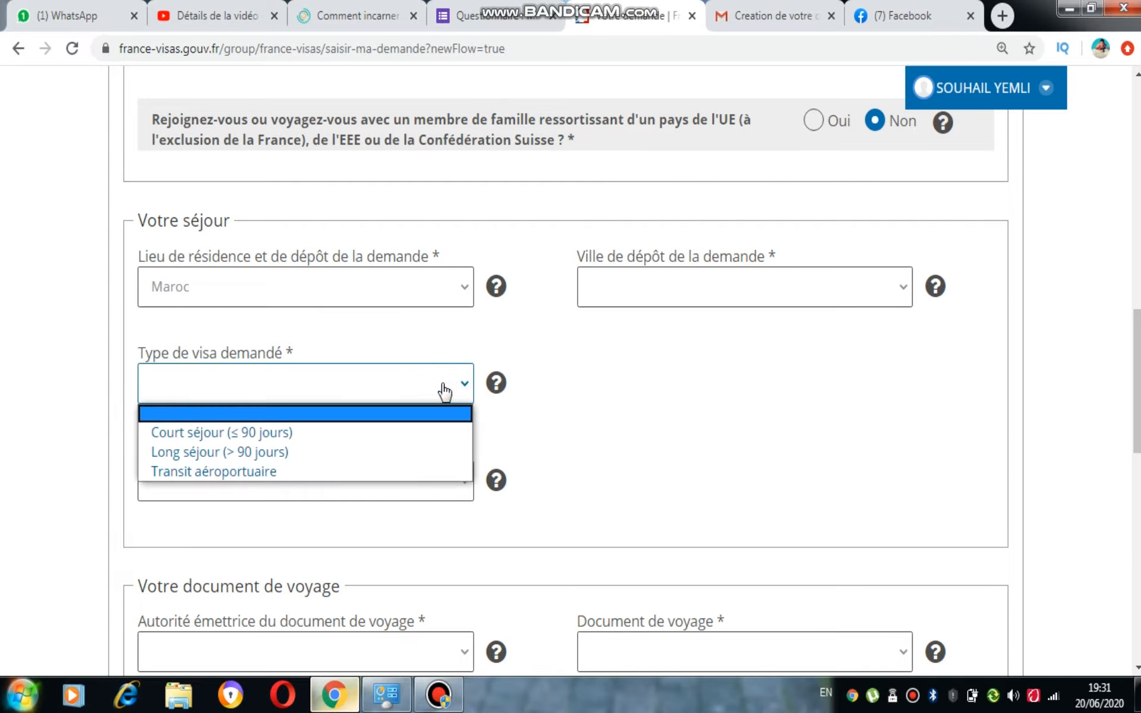
left_click(400, 451)
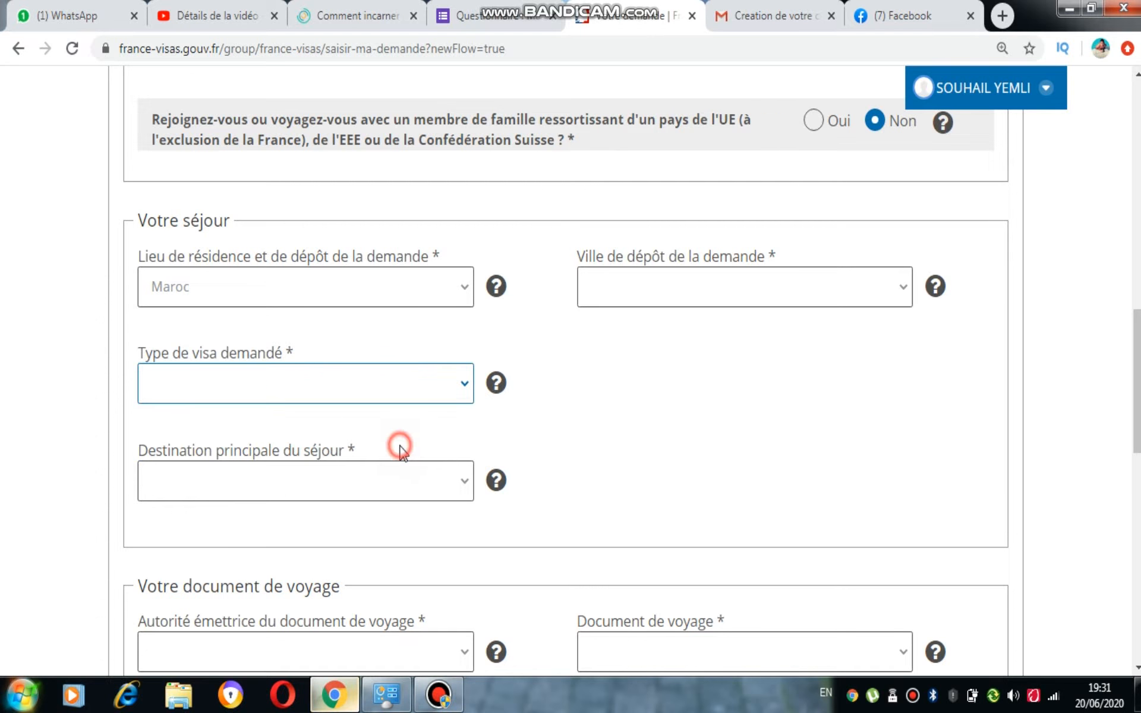
left_click(680, 288)
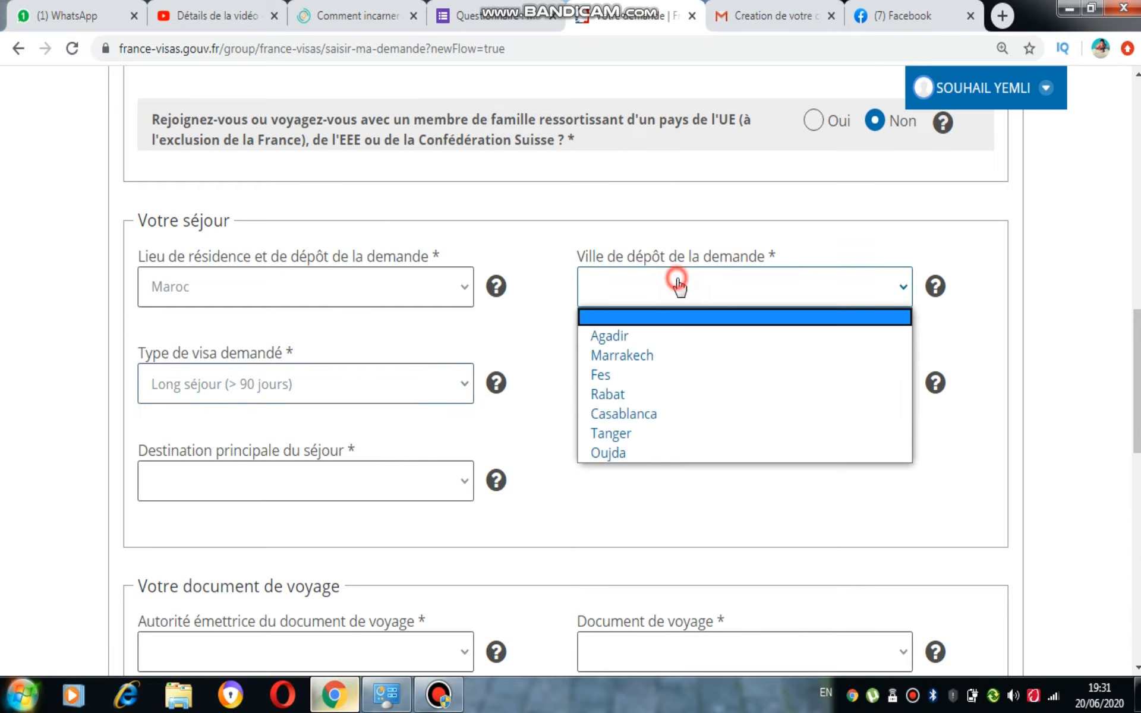
left_click(653, 395)
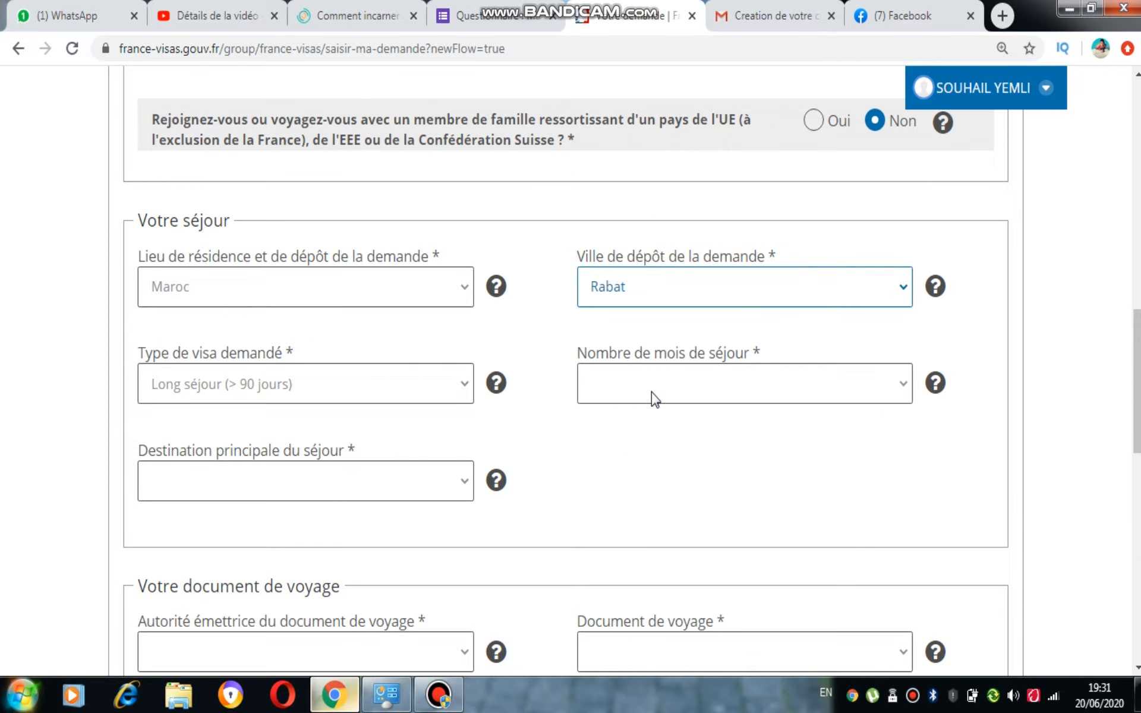
Set the stay duration to Entre 6 mois et un an
left_click(671, 397)
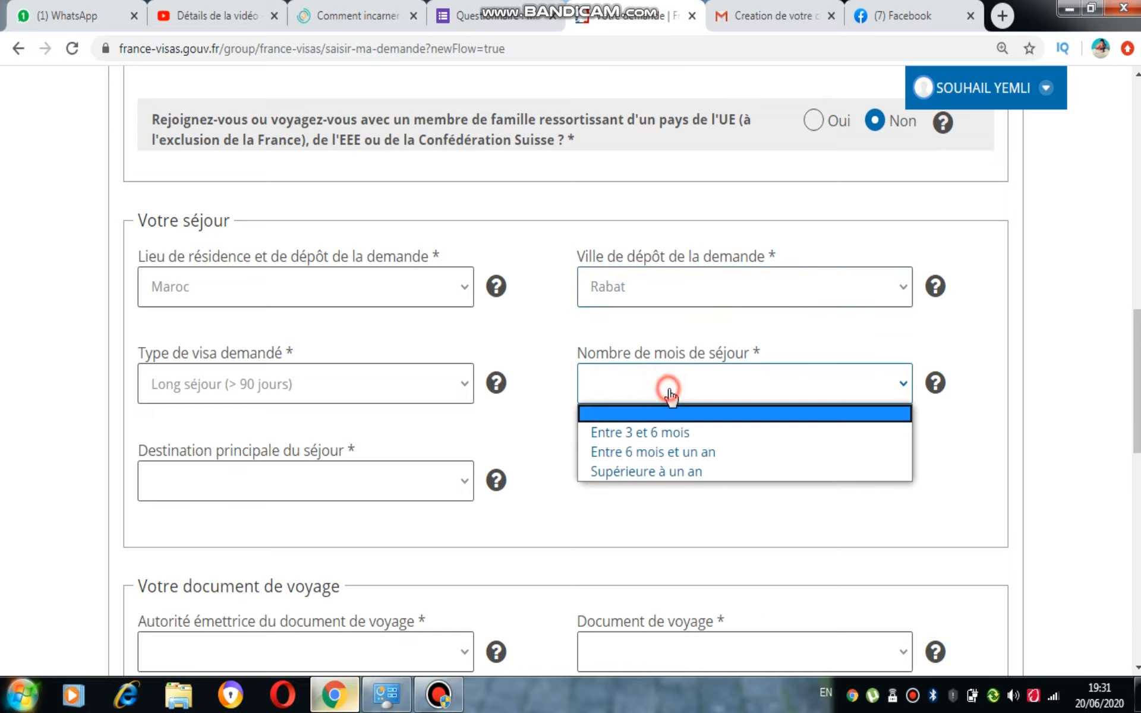
left_click(661, 460)
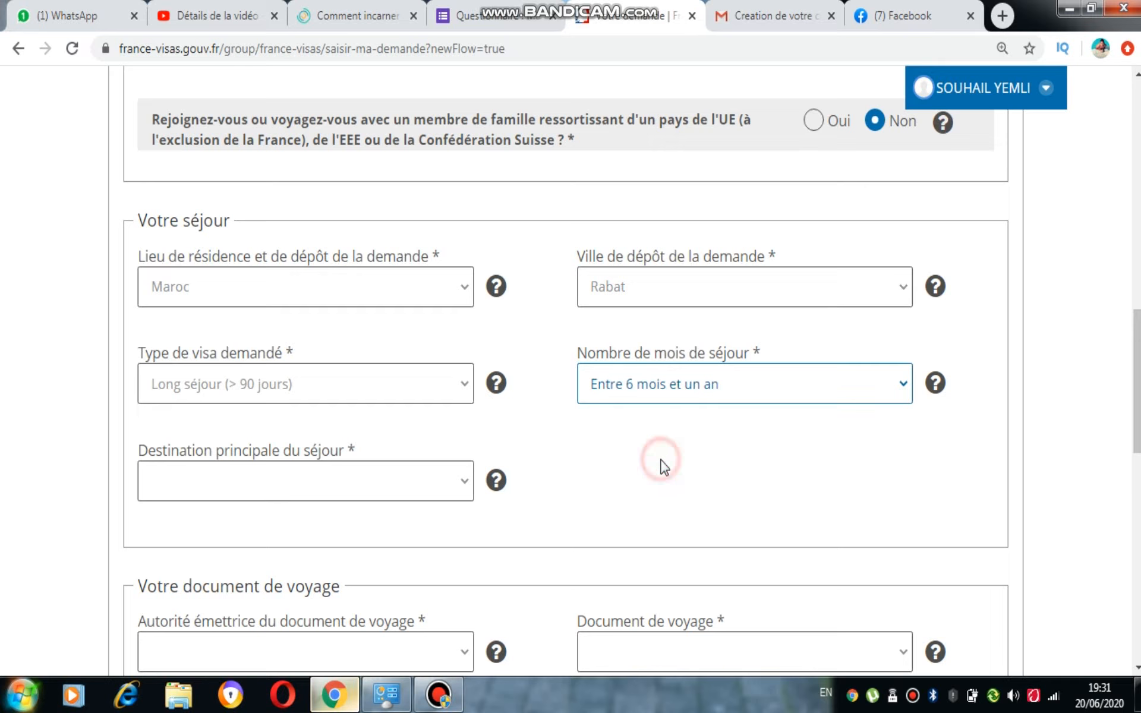
left_click(704, 401)
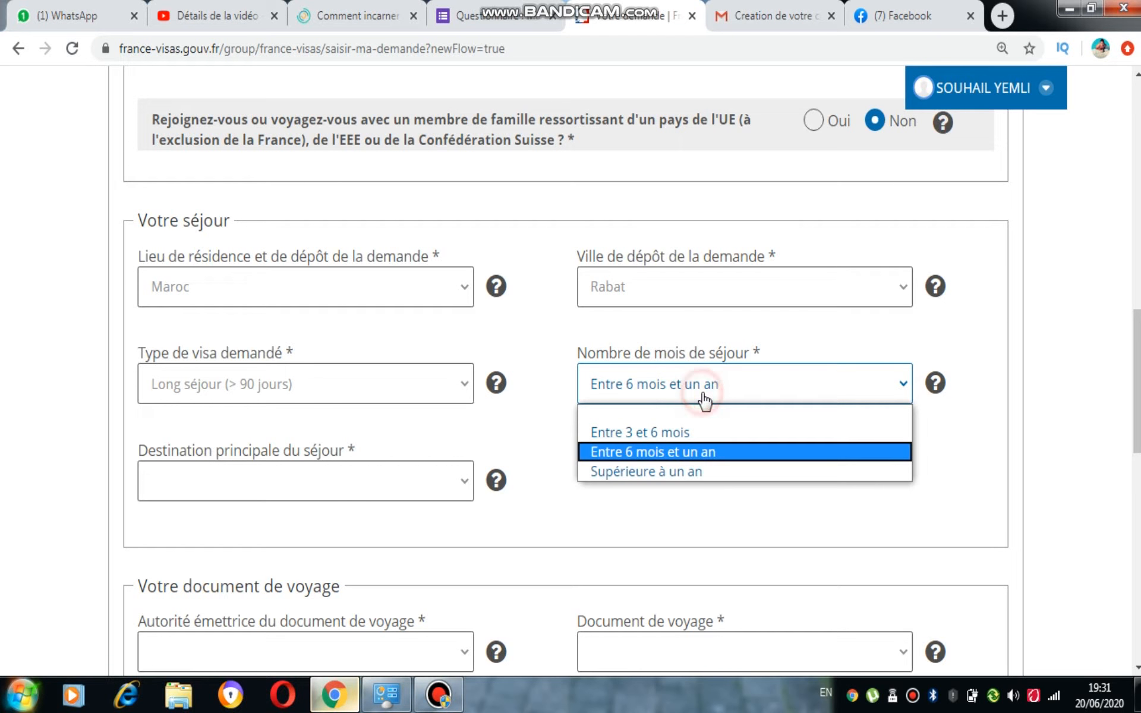
left_click(675, 457)
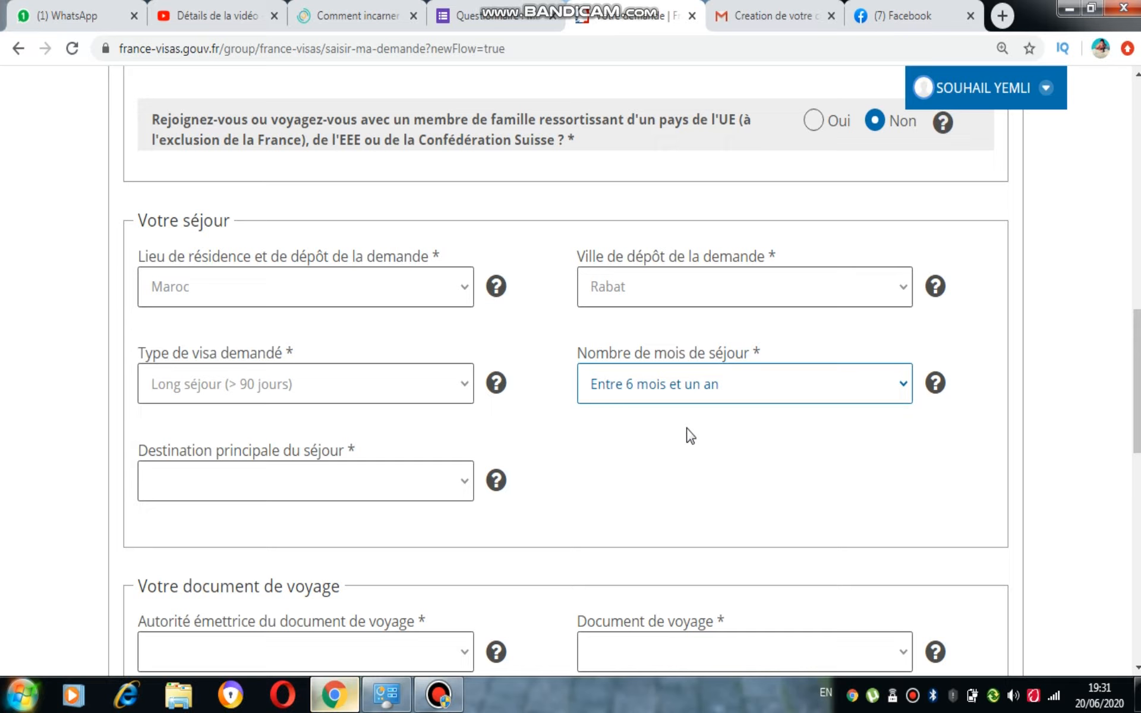
left_click(703, 402)
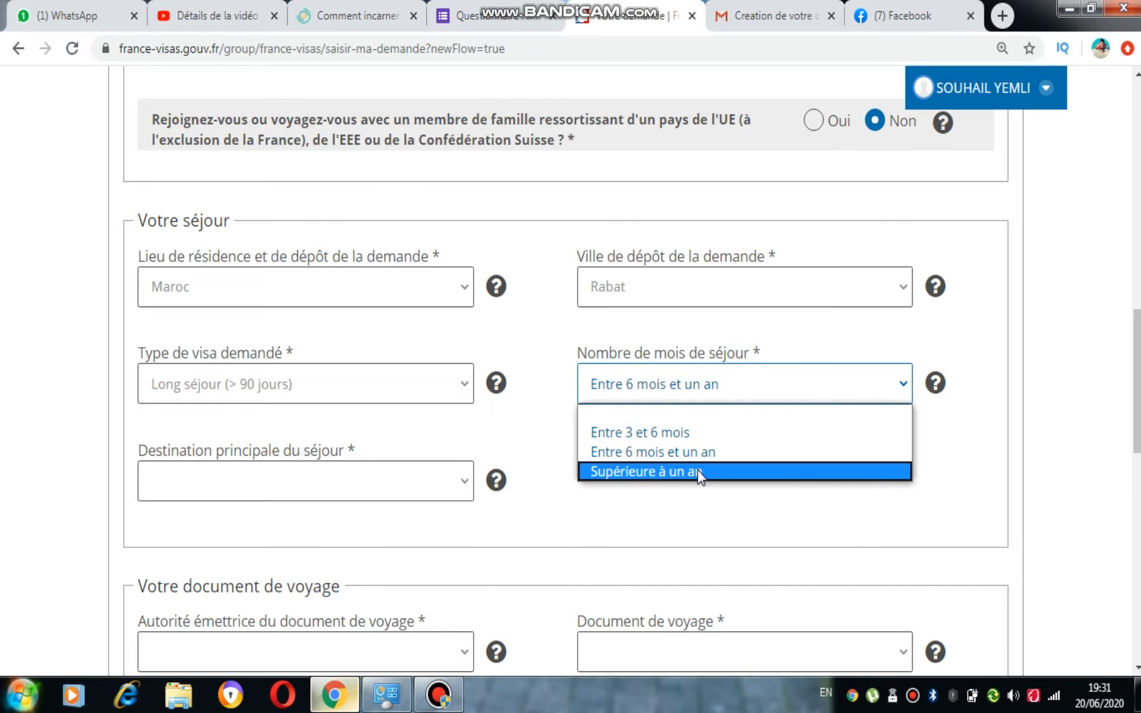
left_click(705, 455)
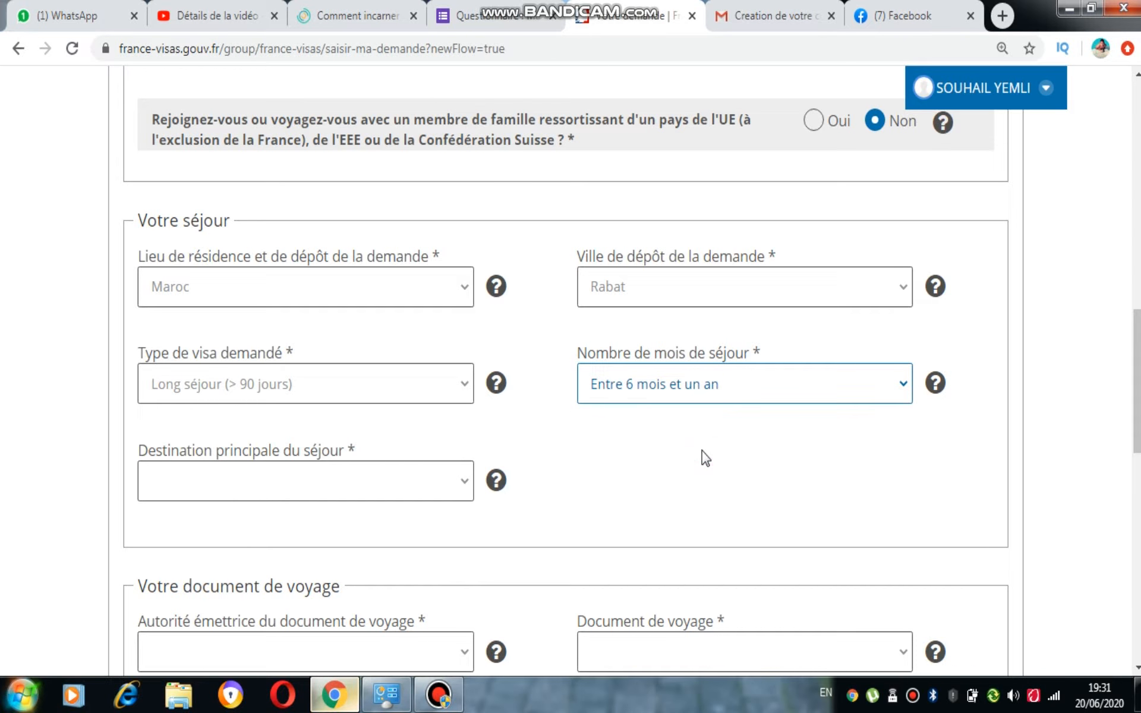
Set the main destination to France métropolitaine
scroll(416, 428, "down", 2)
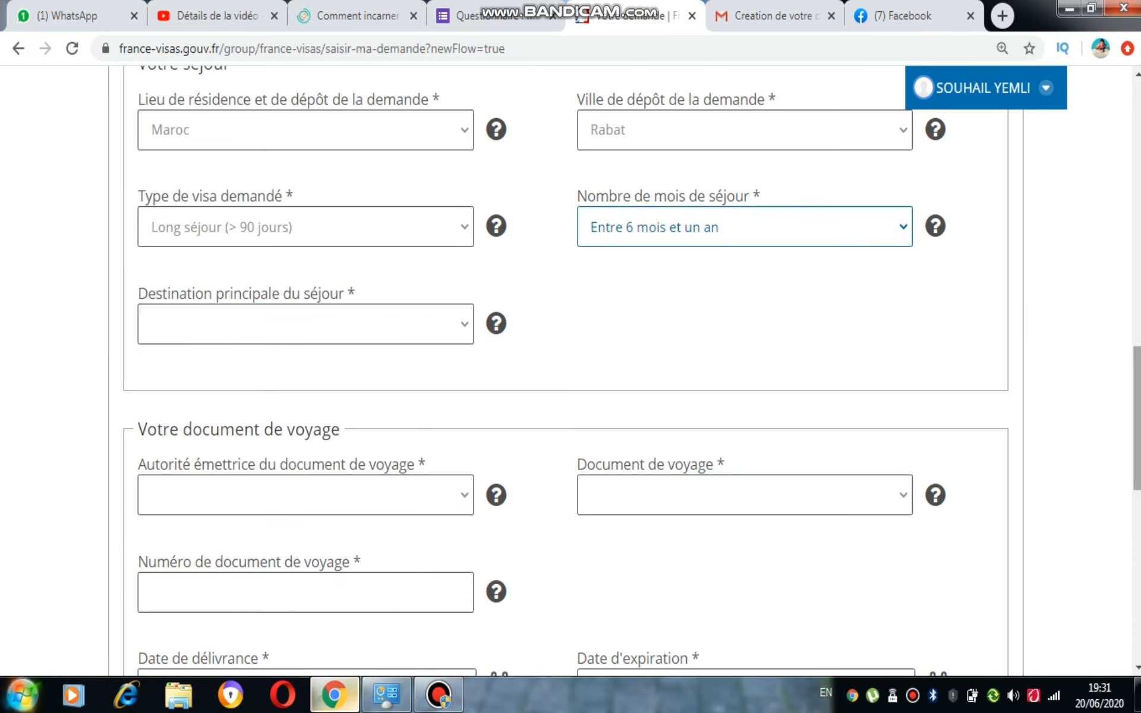
left_click(420, 341)
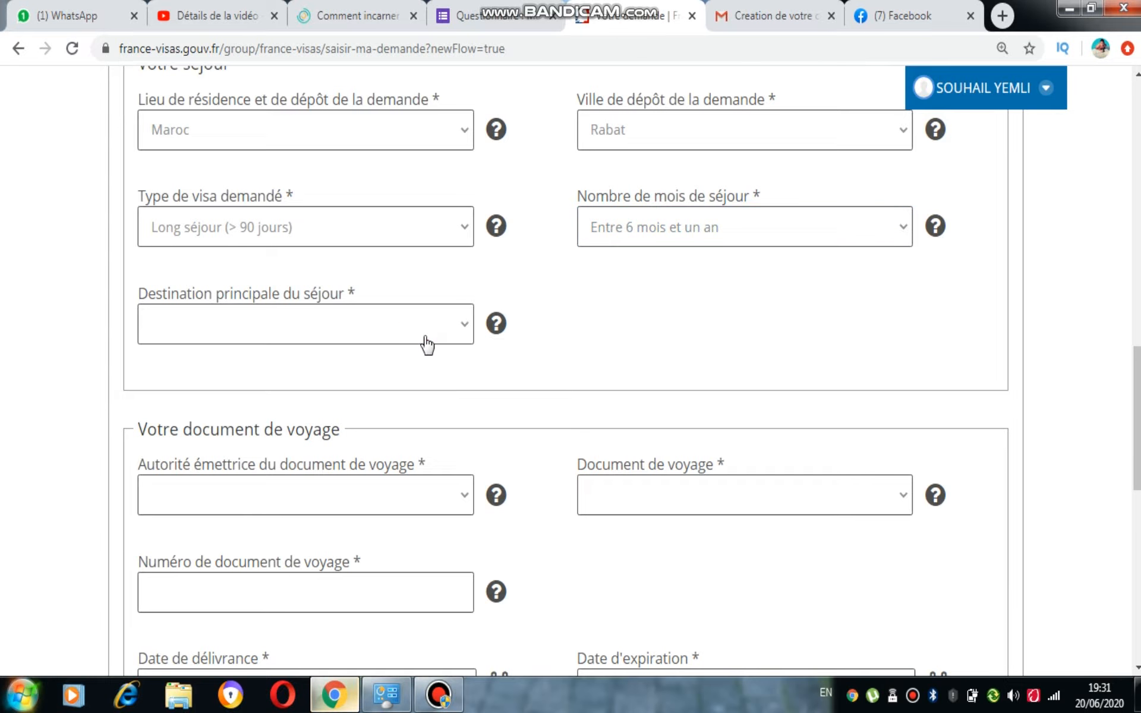
left_click(425, 342)
left_click(383, 373)
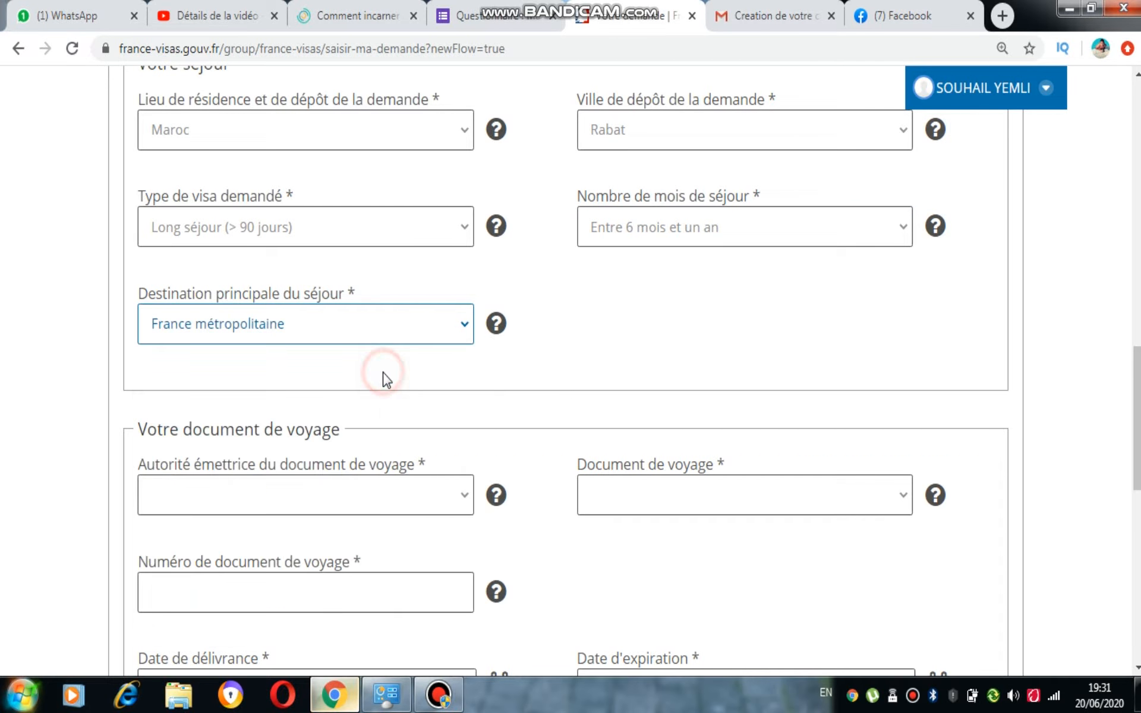
scroll(405, 342, "up", 1)
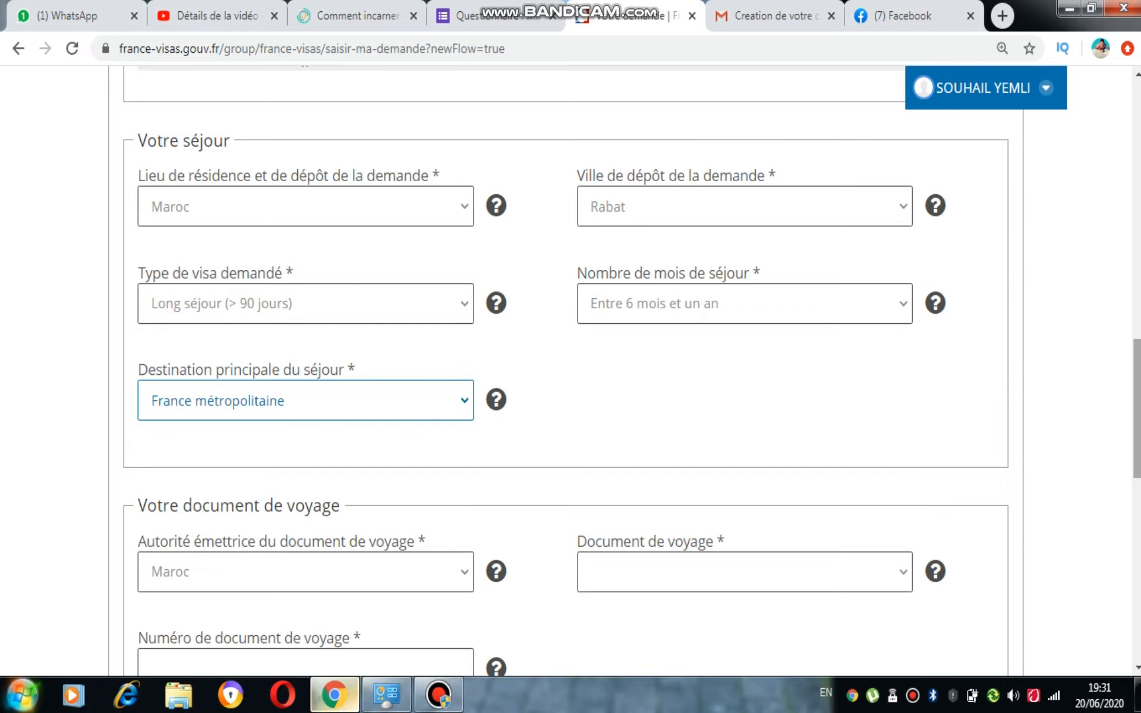
Choose Passeport ordinaire as the travel document and enter the passport number
scroll(571, 369, "down", 3)
scroll(631, 371, "down", 1)
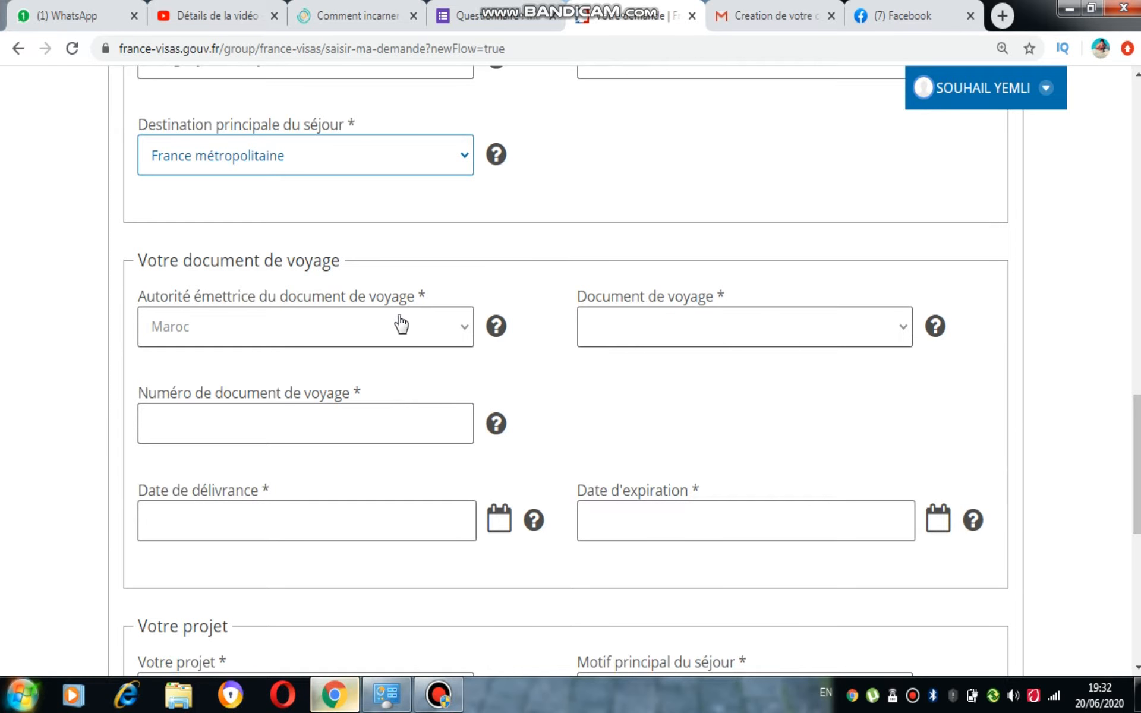
left_click(662, 343)
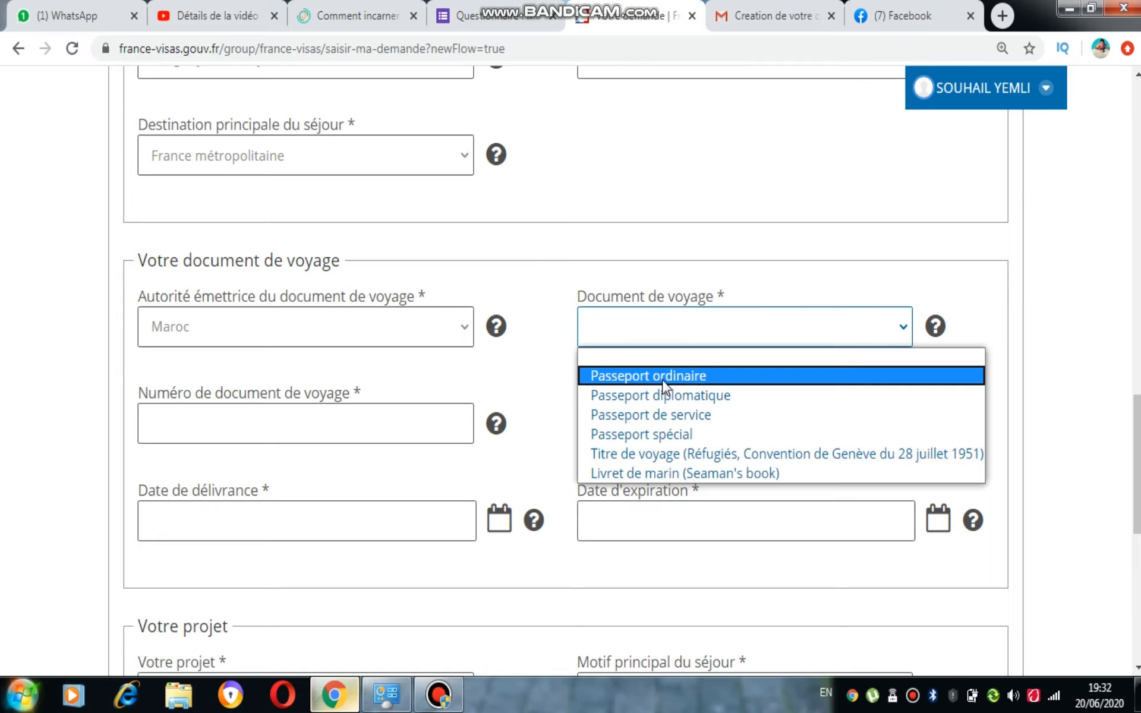
left_click(662, 377)
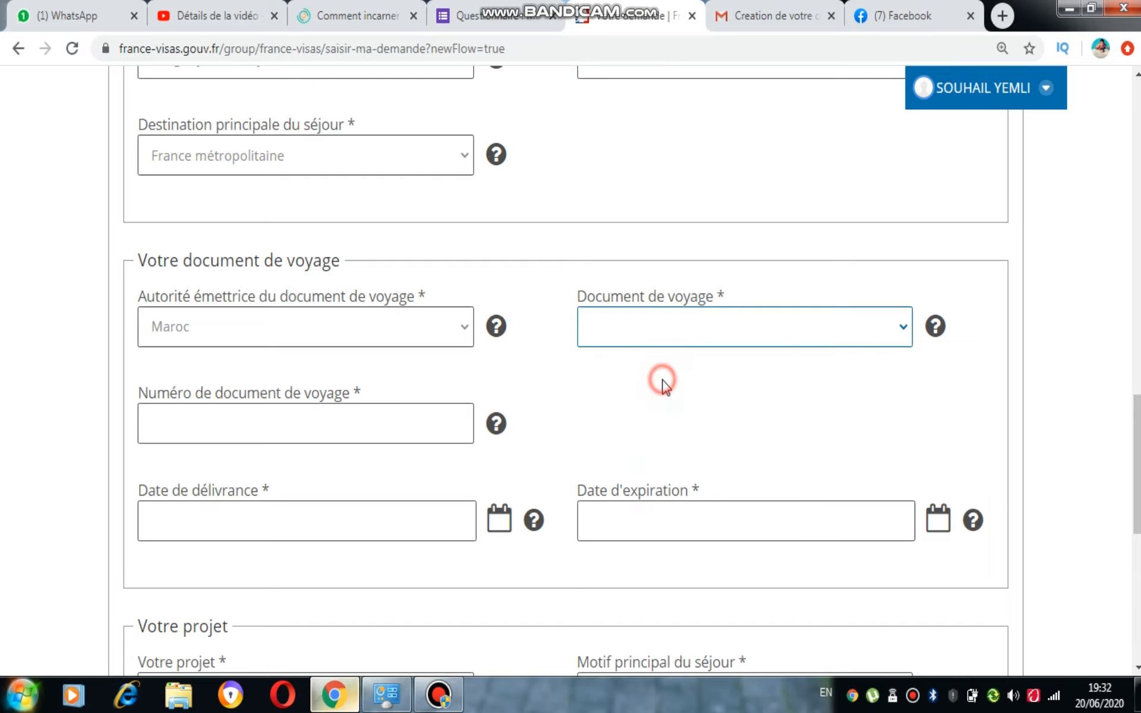
left_click(410, 418)
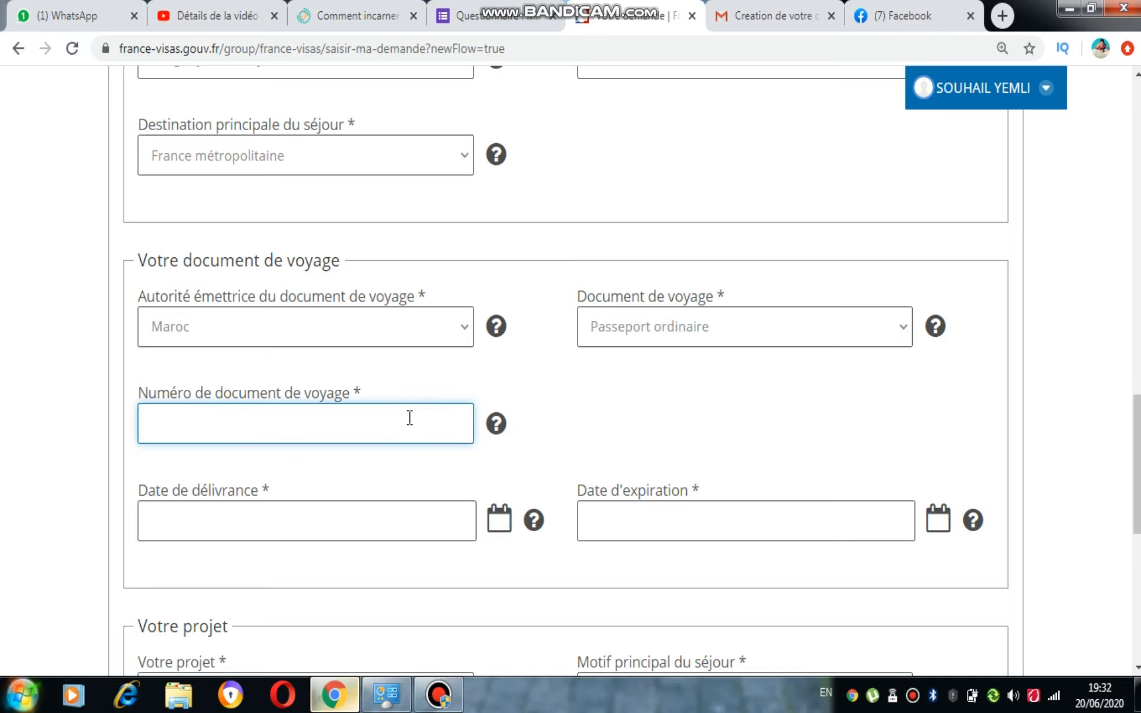
left_click(495, 427)
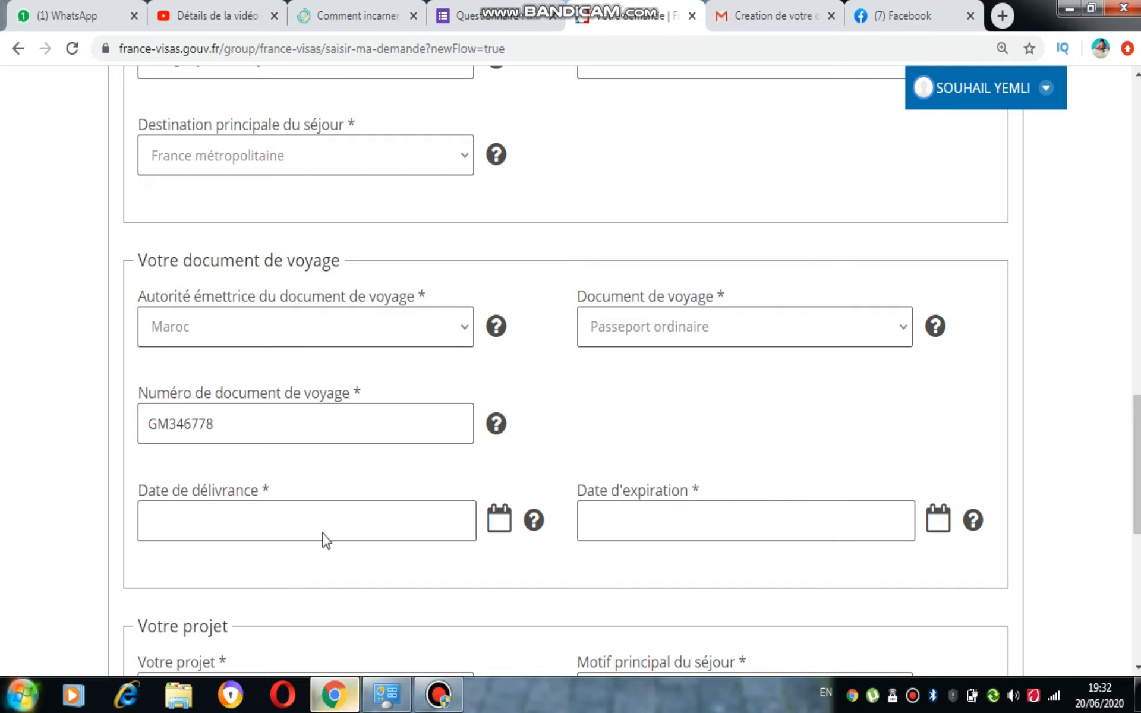
Set the passport issue date to 19/06/2020 and the expiry date to 20/06/2025
left_click(345, 529)
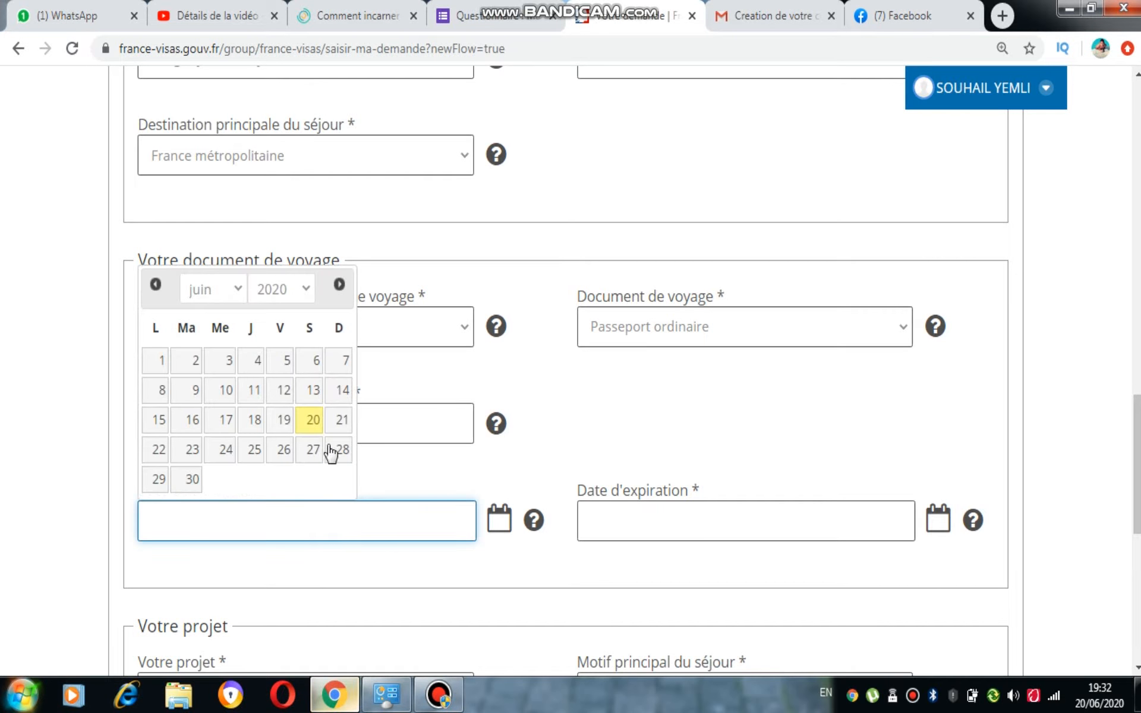
left_click(279, 420)
left_click(696, 512)
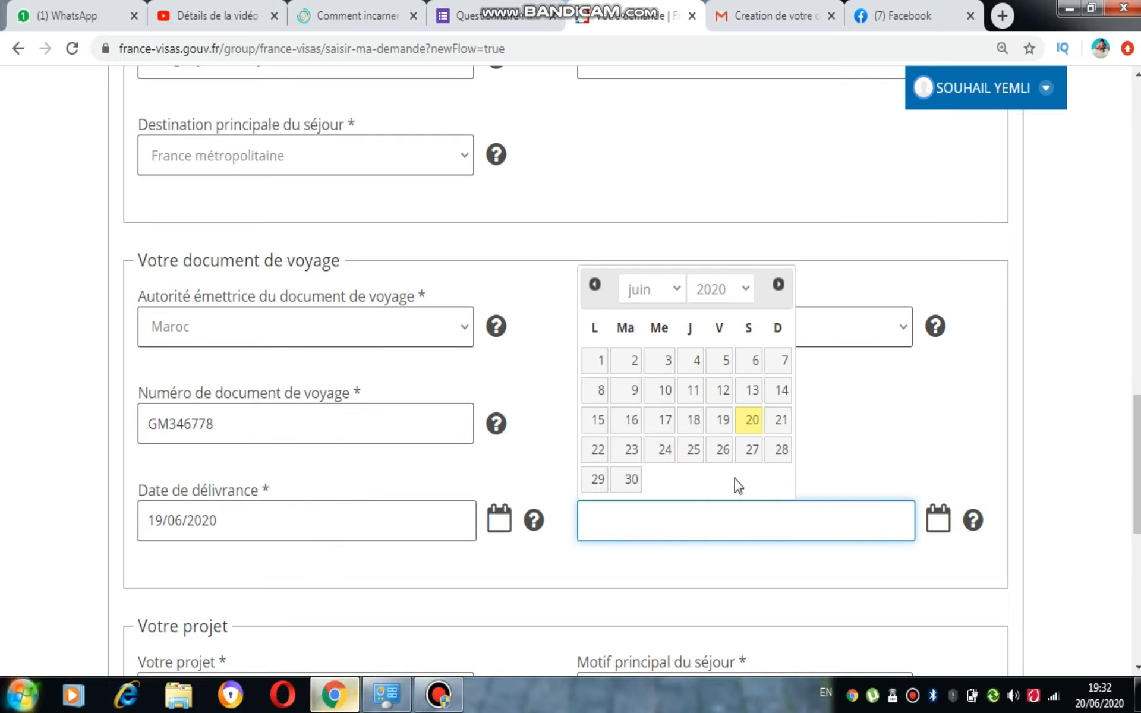
left_click(735, 289)
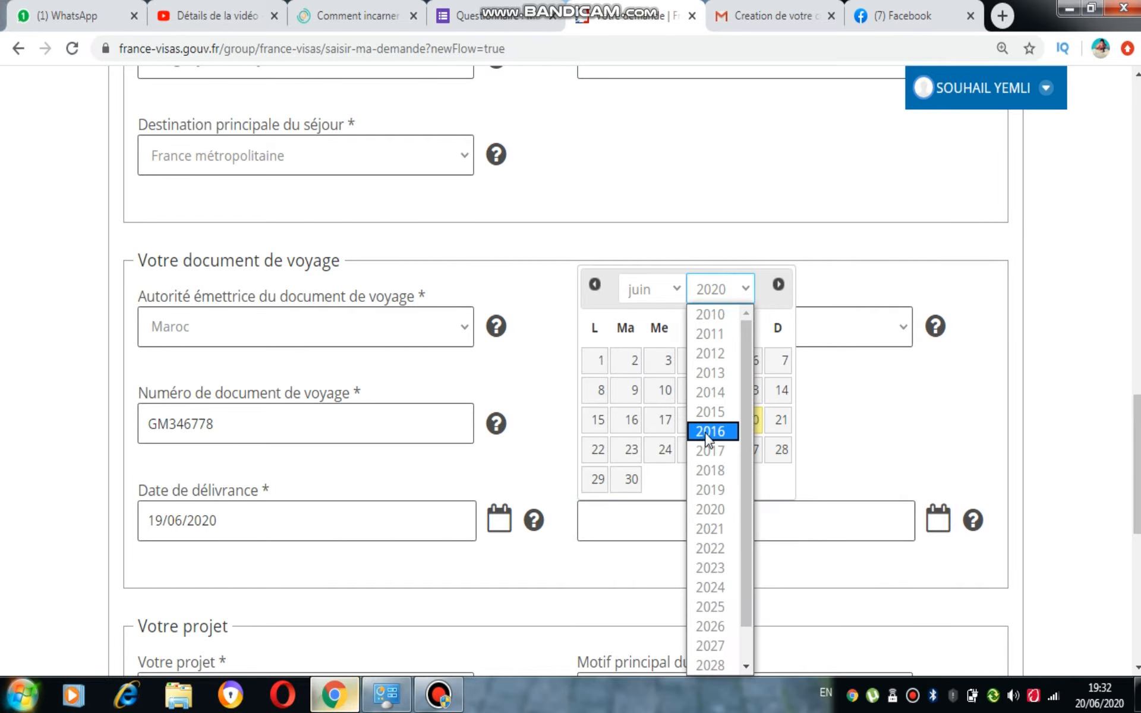
left_click(717, 588)
left_click(744, 300)
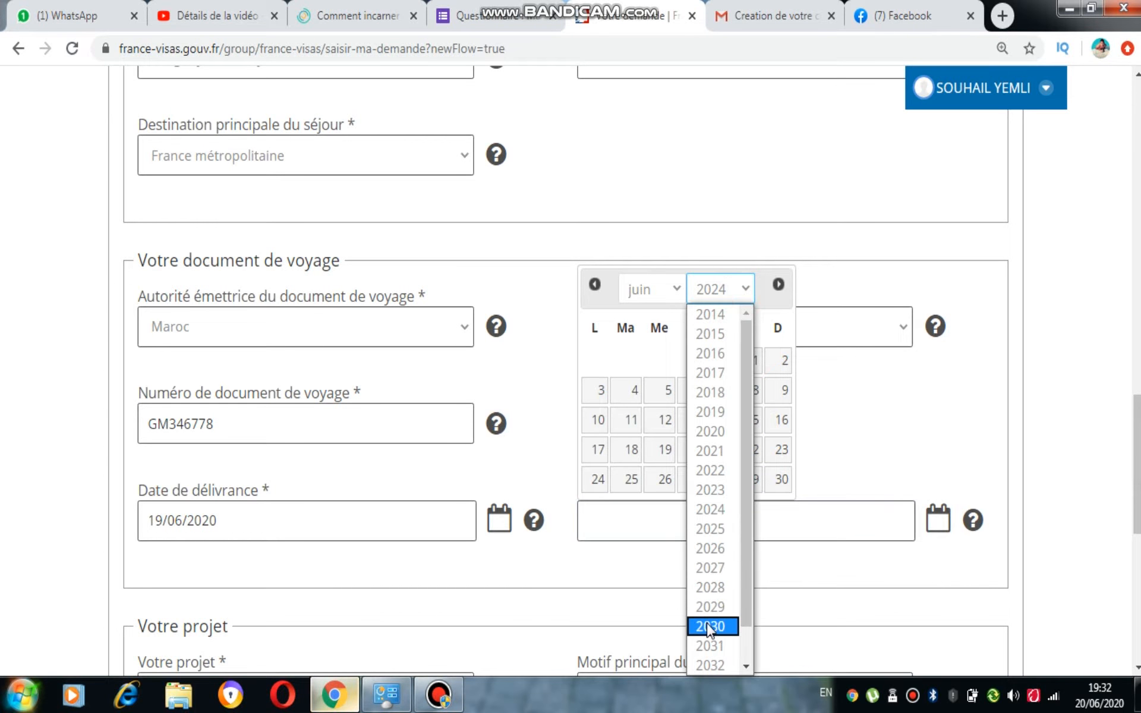
left_click(712, 531)
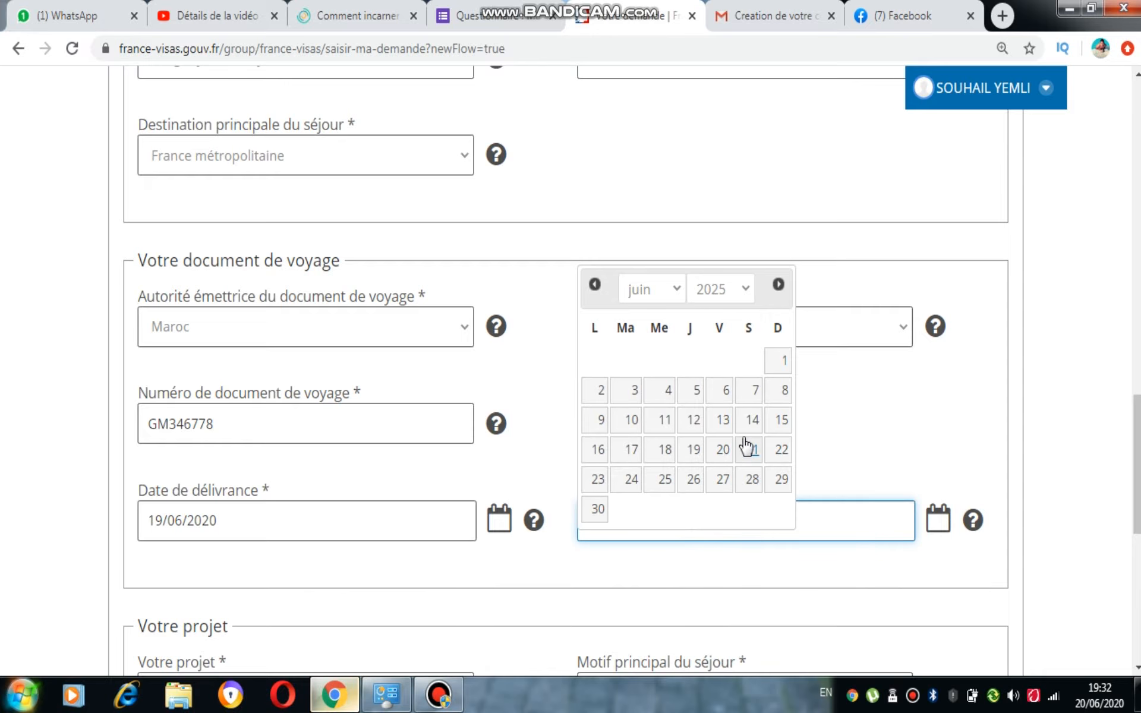
left_click(721, 456)
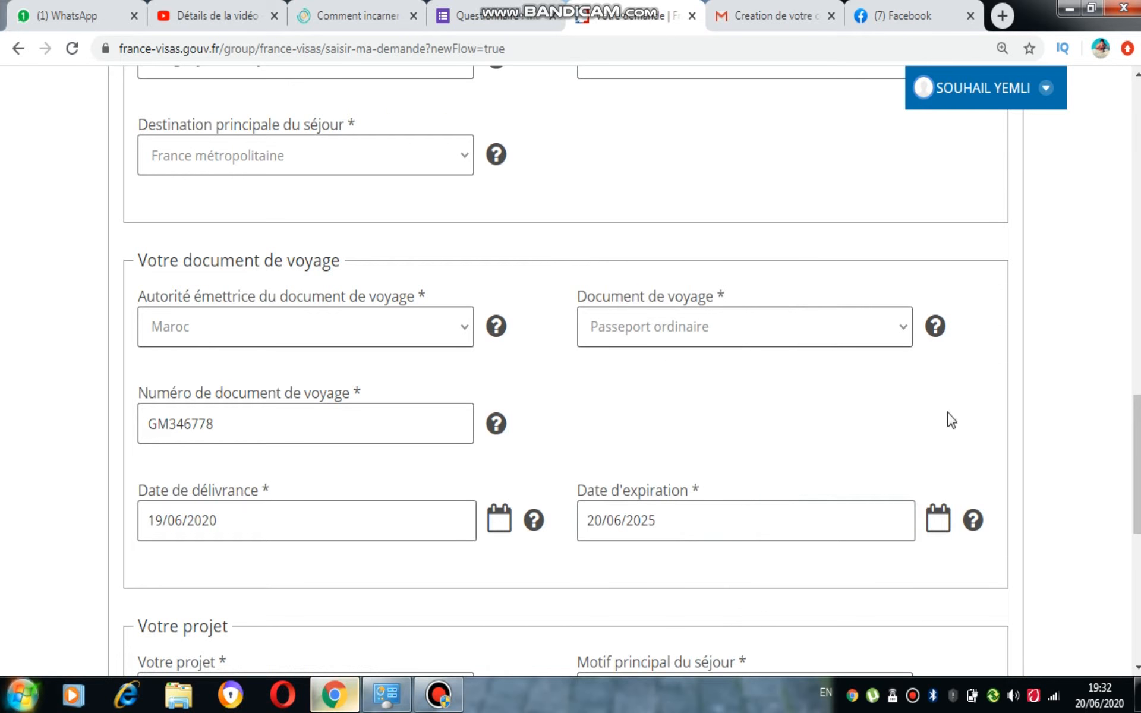
scroll(1137, 464, "down", 5)
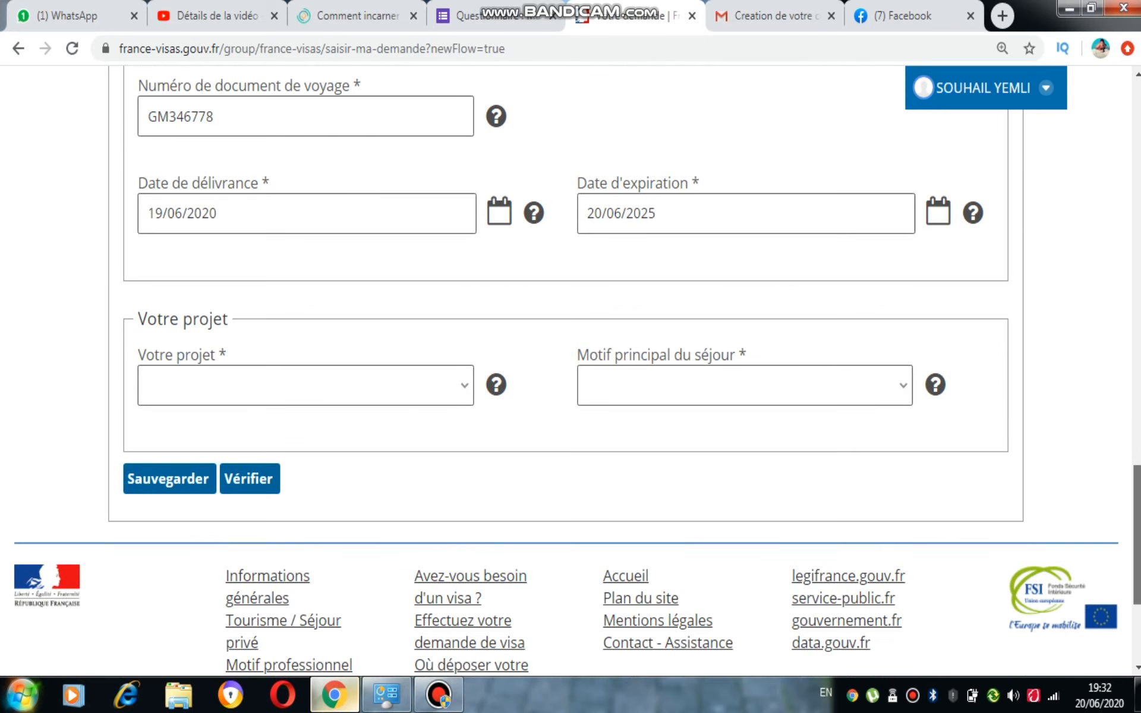
Choose Études as the project and Etudiant as the main reason, then run Vérifier
left_click(375, 397)
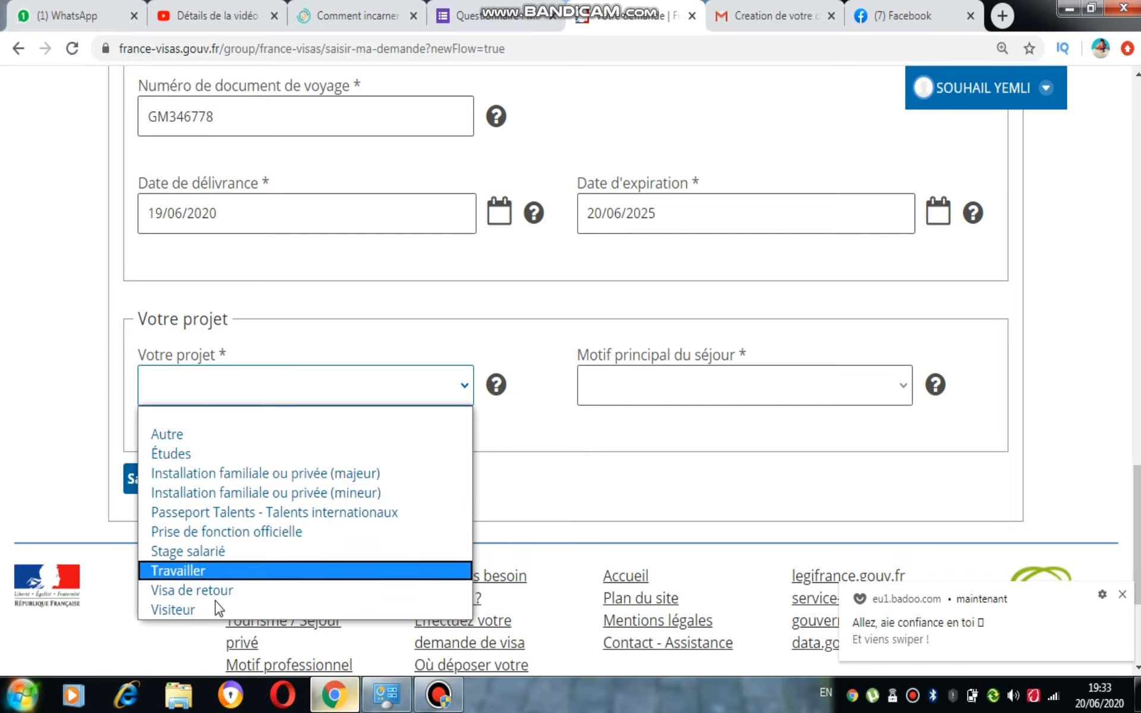
left_click(210, 457)
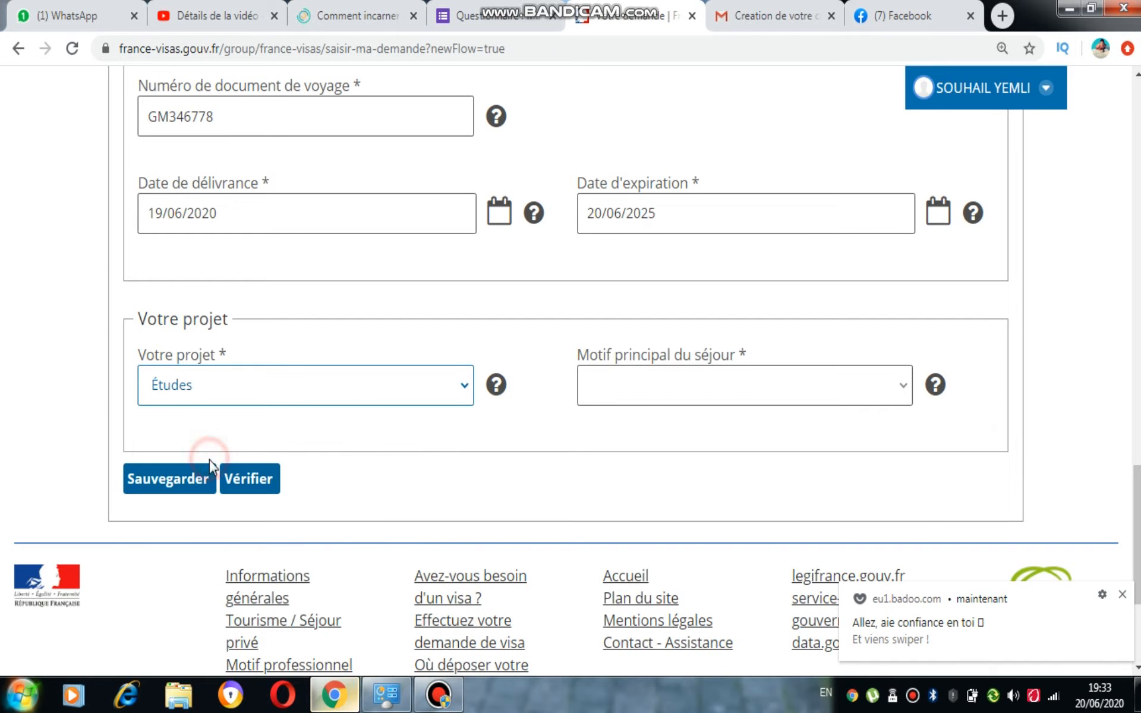
left_click(739, 394)
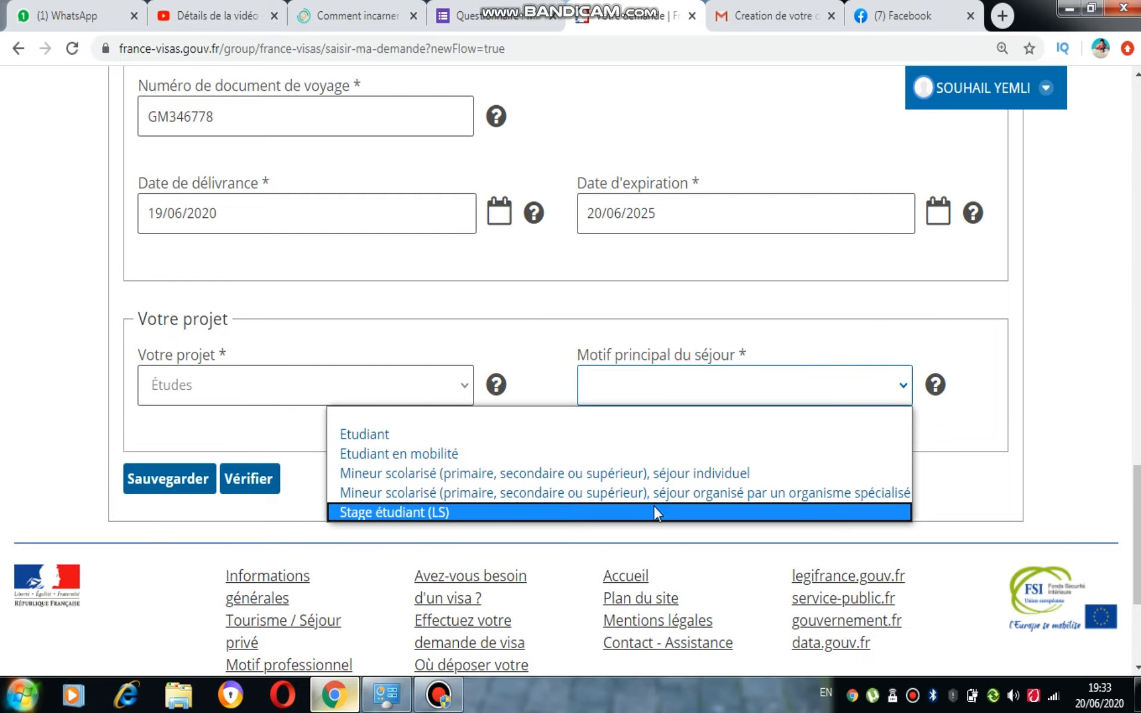
left_click(650, 435)
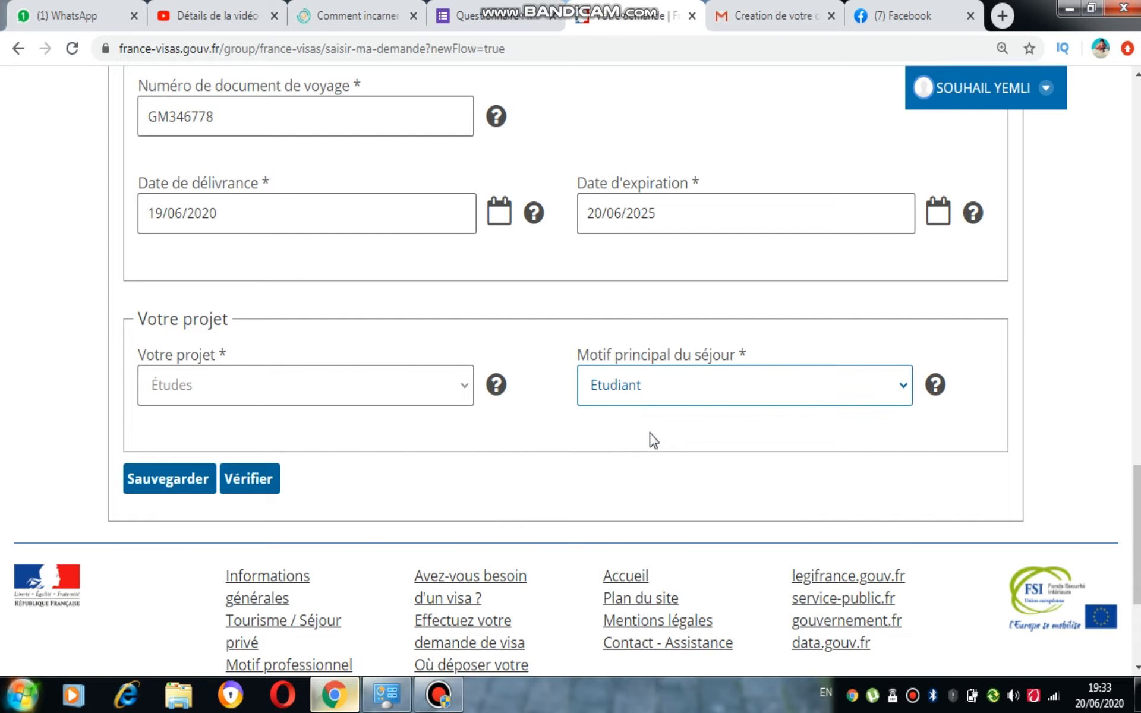
left_click(263, 502)
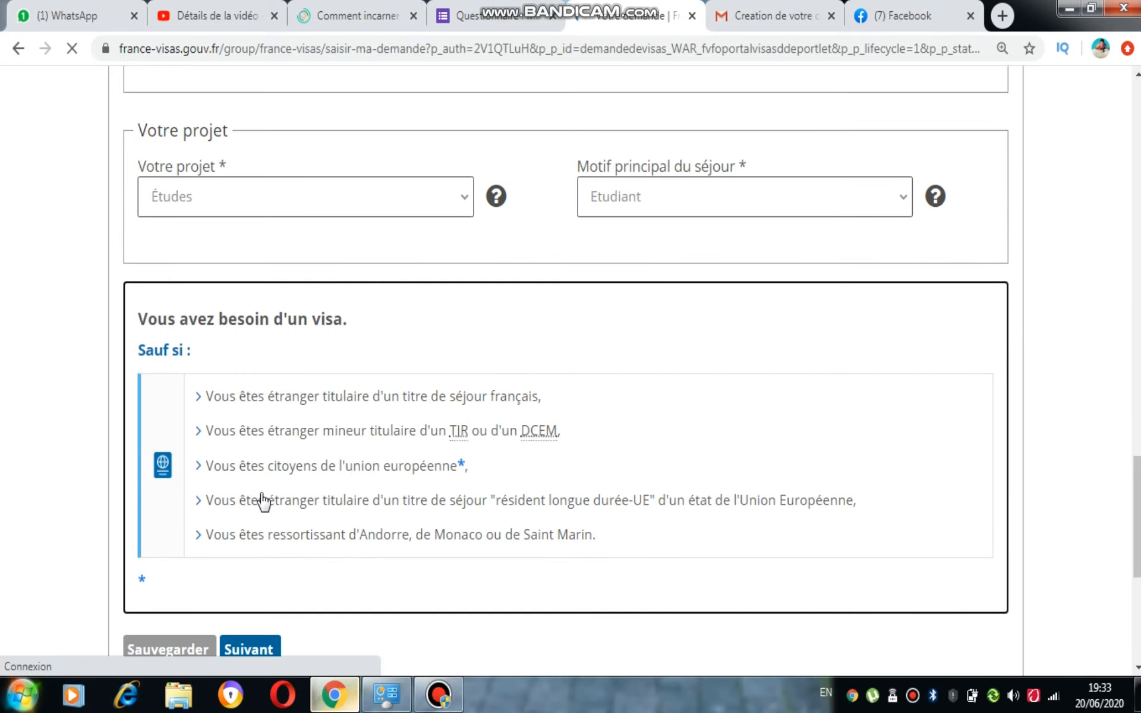
Continue with Suivant past the 'Vous avez besoin d'un visa' result
left_click(260, 652)
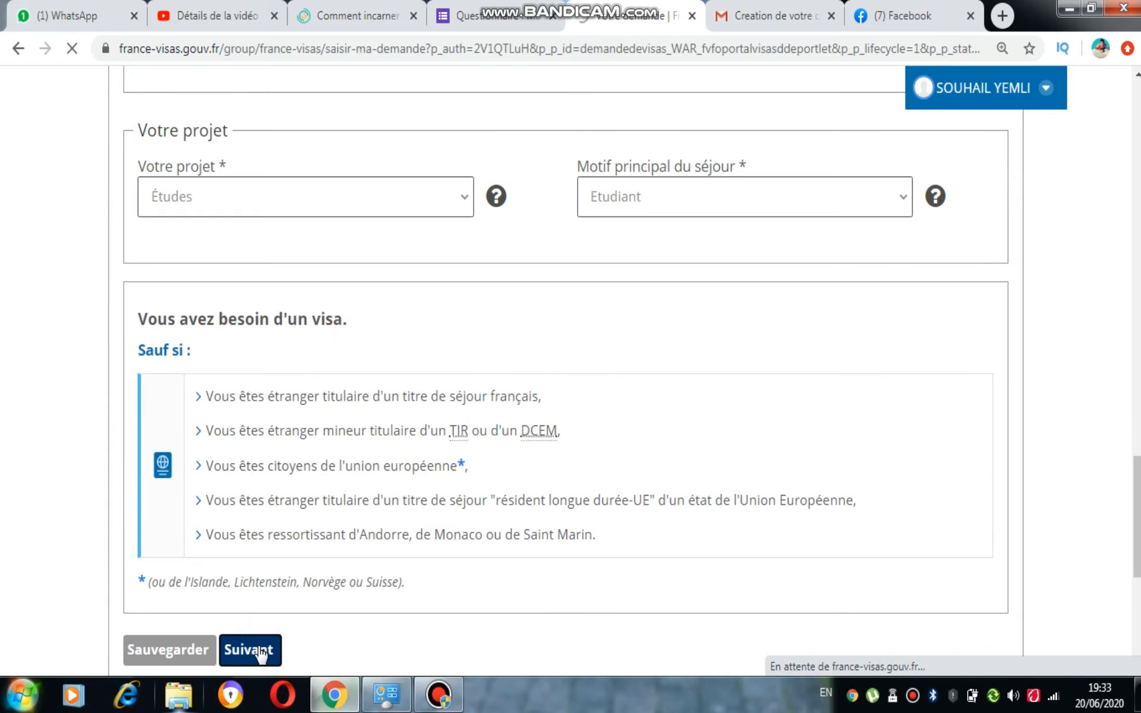
mouse_move(623, 7)
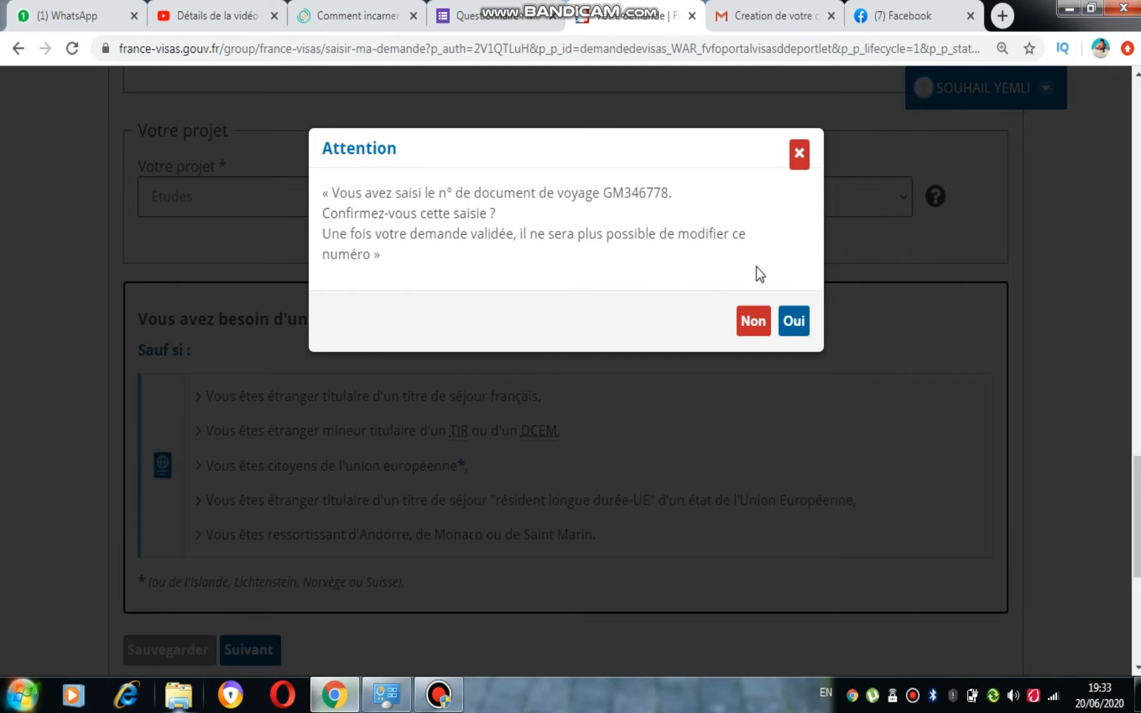
Confirm the travel document number with Oui and review the Vos informations page
left_click(801, 326)
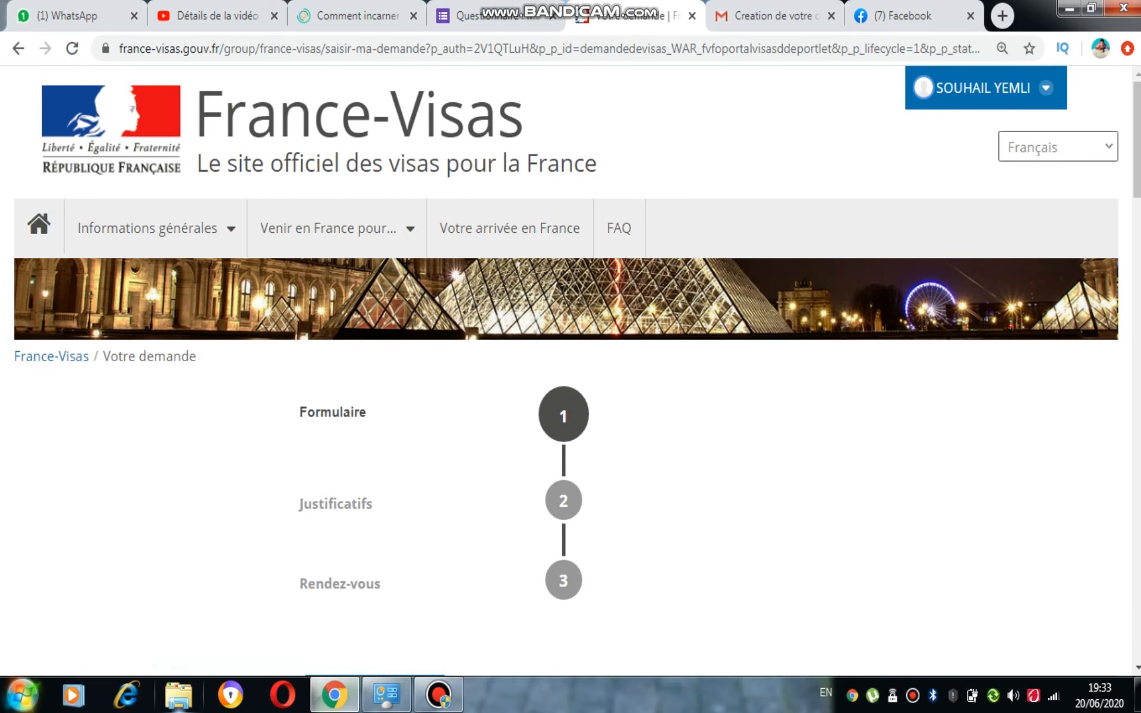
left_click_drag(1137, 140, 1137, 289)
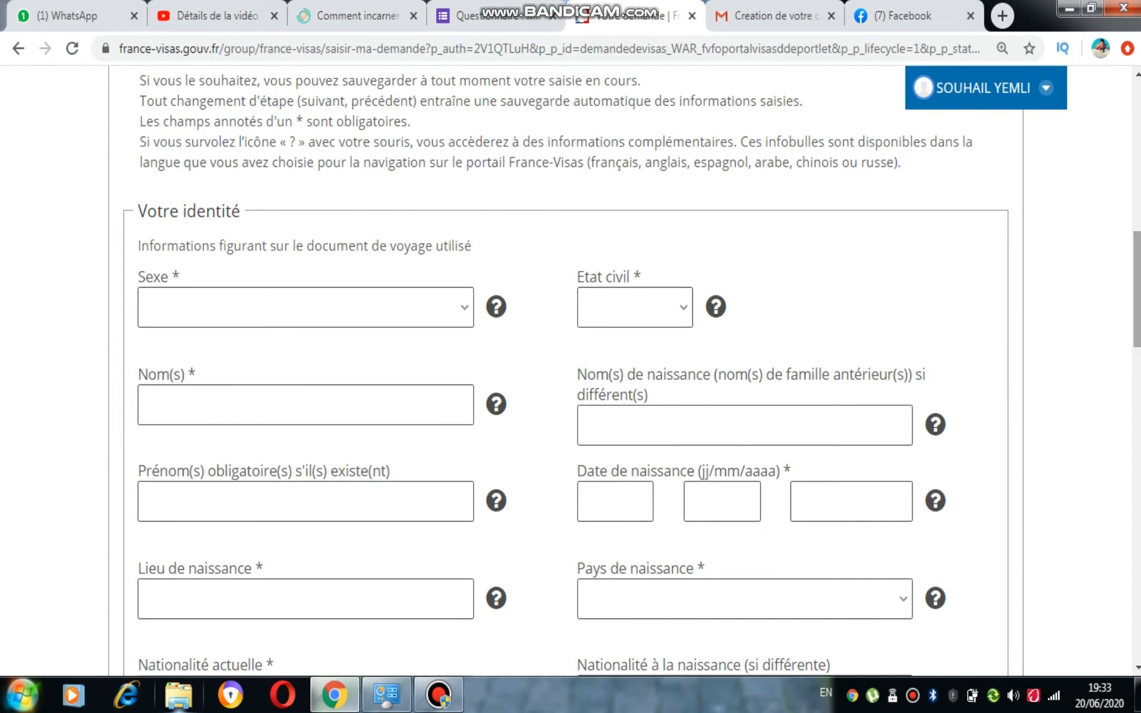
scroll(570, 369, "up", 5)
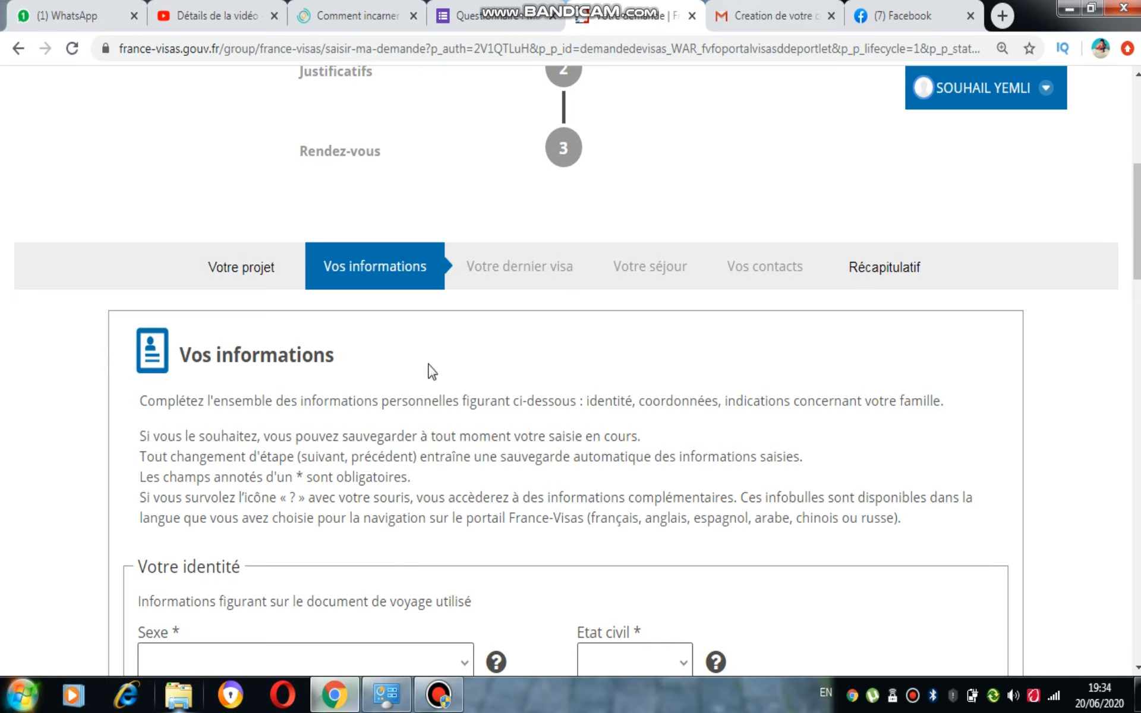
scroll(526, 192, "up", 2)
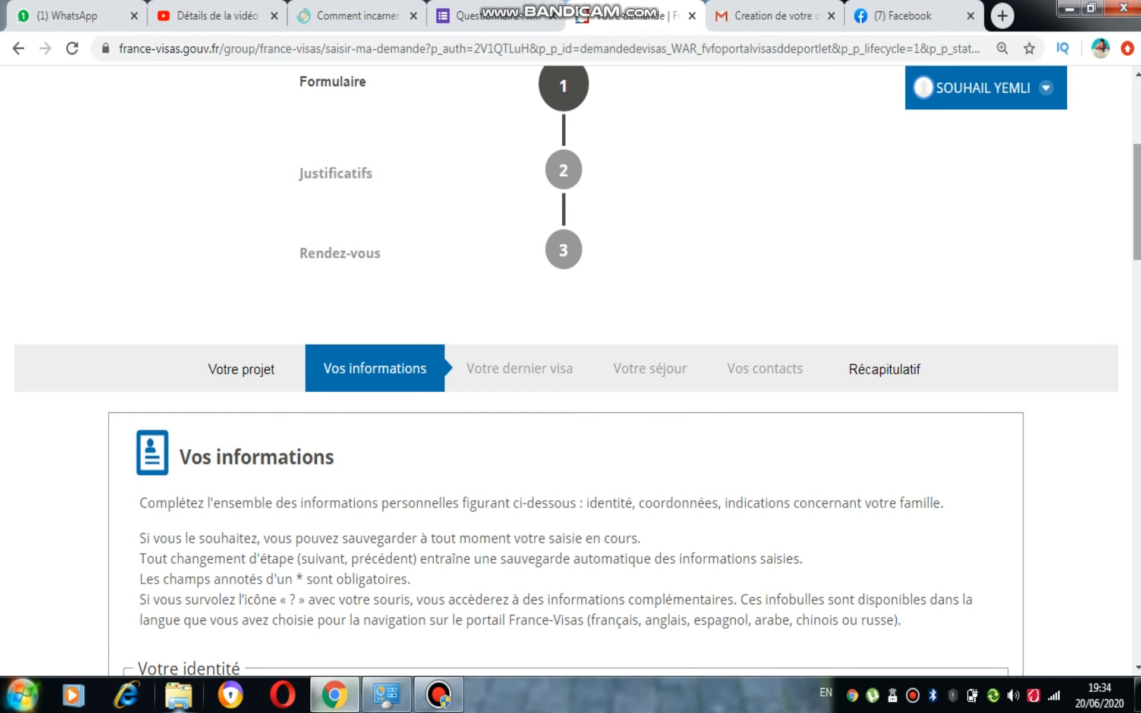
scroll(570, 369, "down", 7)
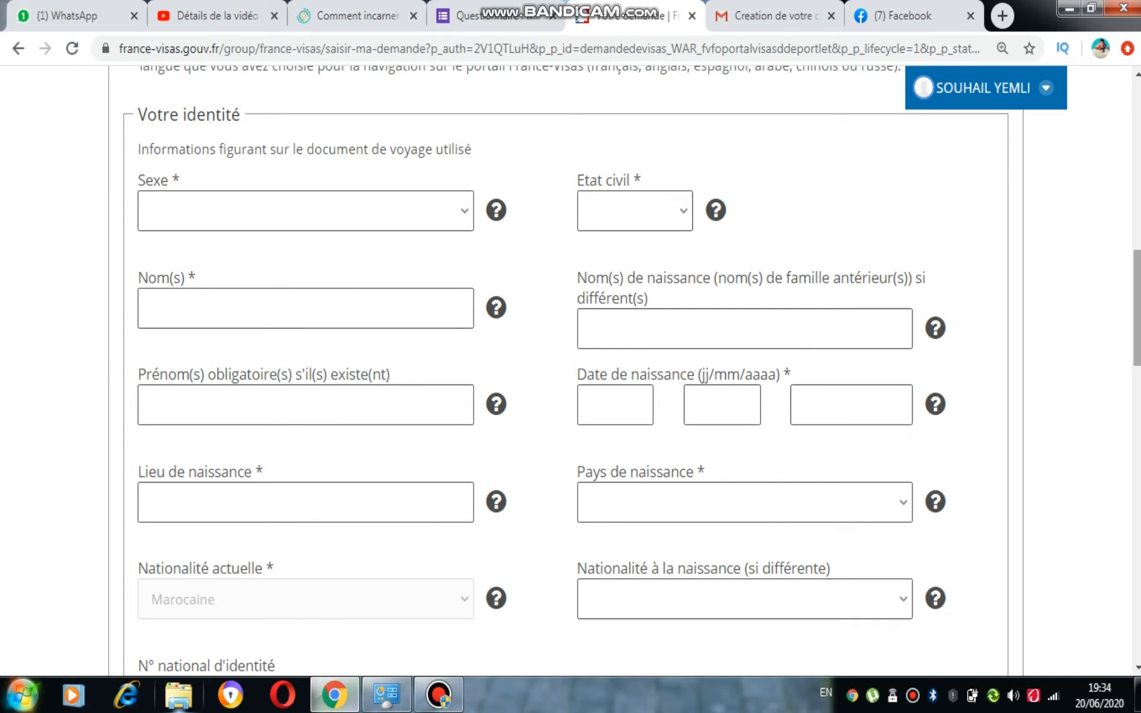
scroll(455, 226, "up", 4)
scroll(570, 380, "up", 2)
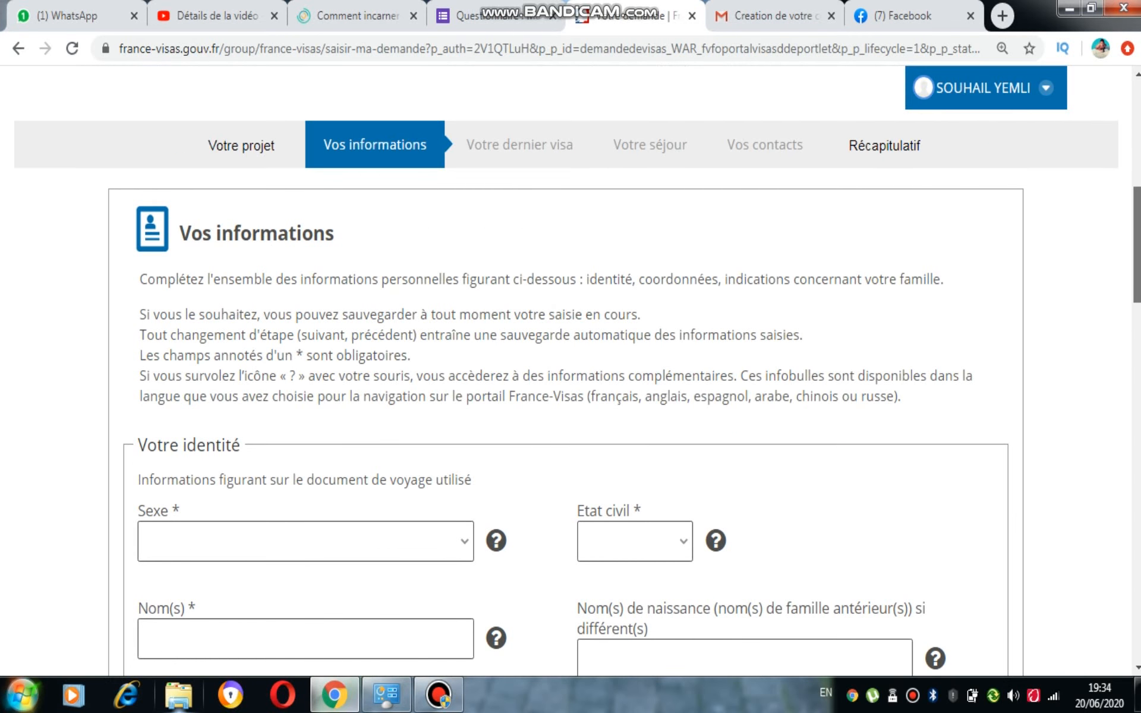
scroll(836, 285, "down", 6)
Set the sex to Masculin and the civil status to Célibataire
left_click(469, 168)
left_click(375, 234)
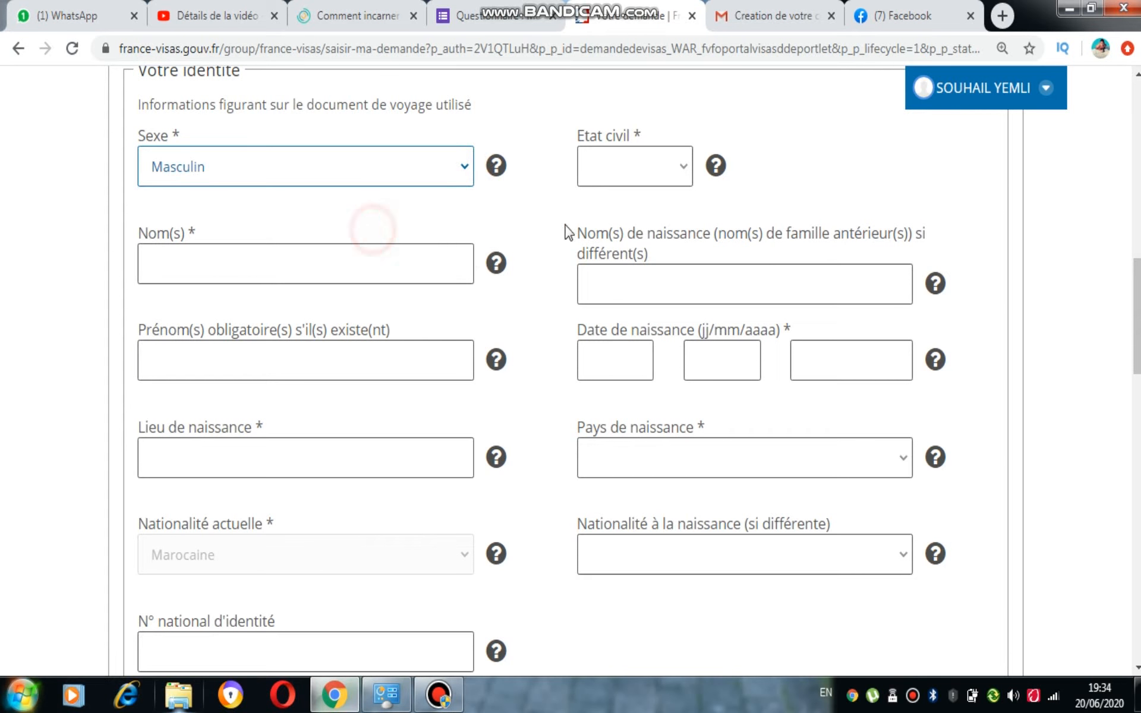
left_click(654, 184)
left_click(636, 231)
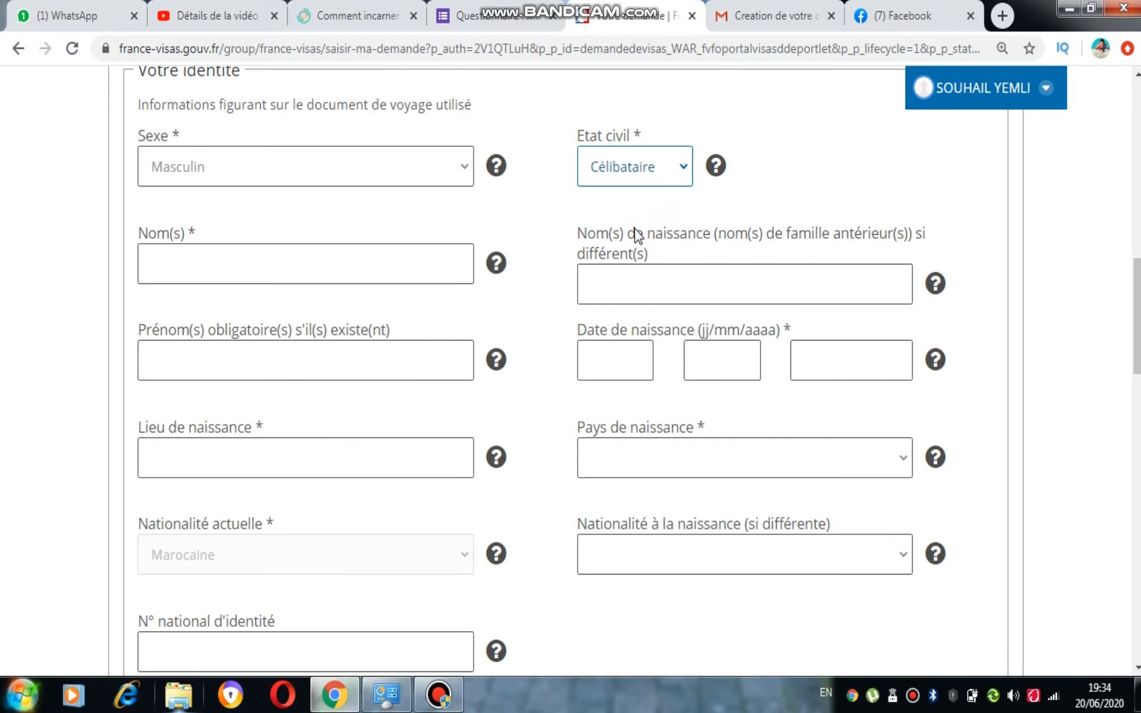
left_click(671, 174)
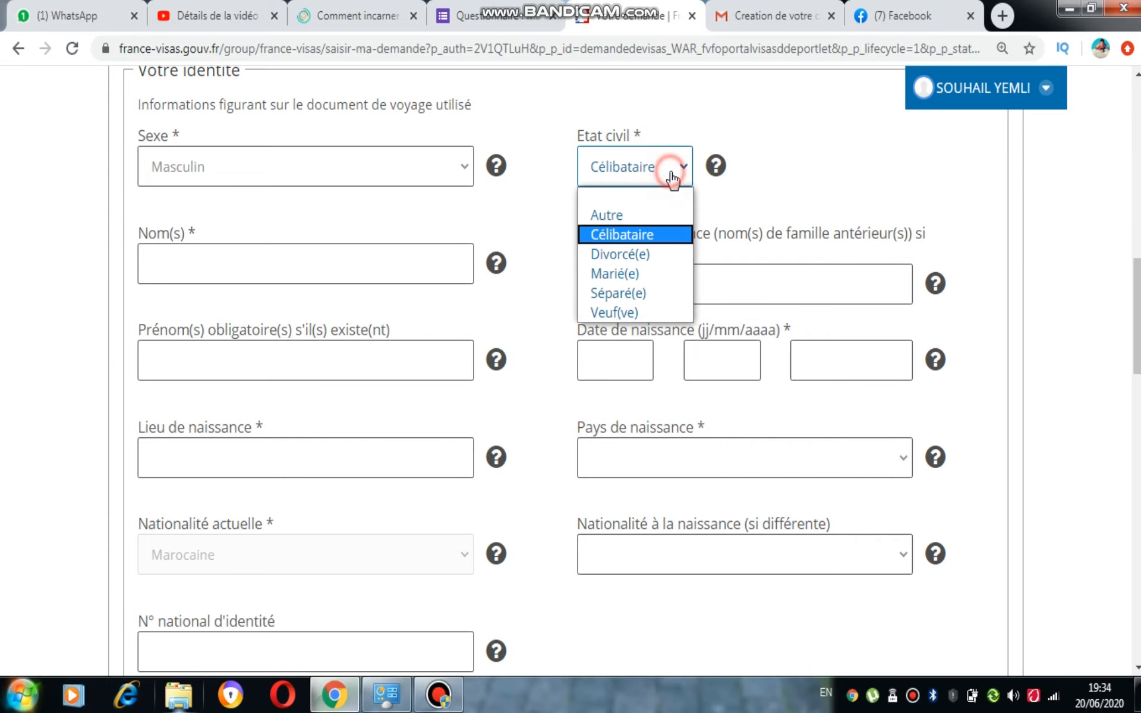
left_click(660, 234)
Autofill the surname and first name, then clear the Nom de naissance field
left_click(428, 264)
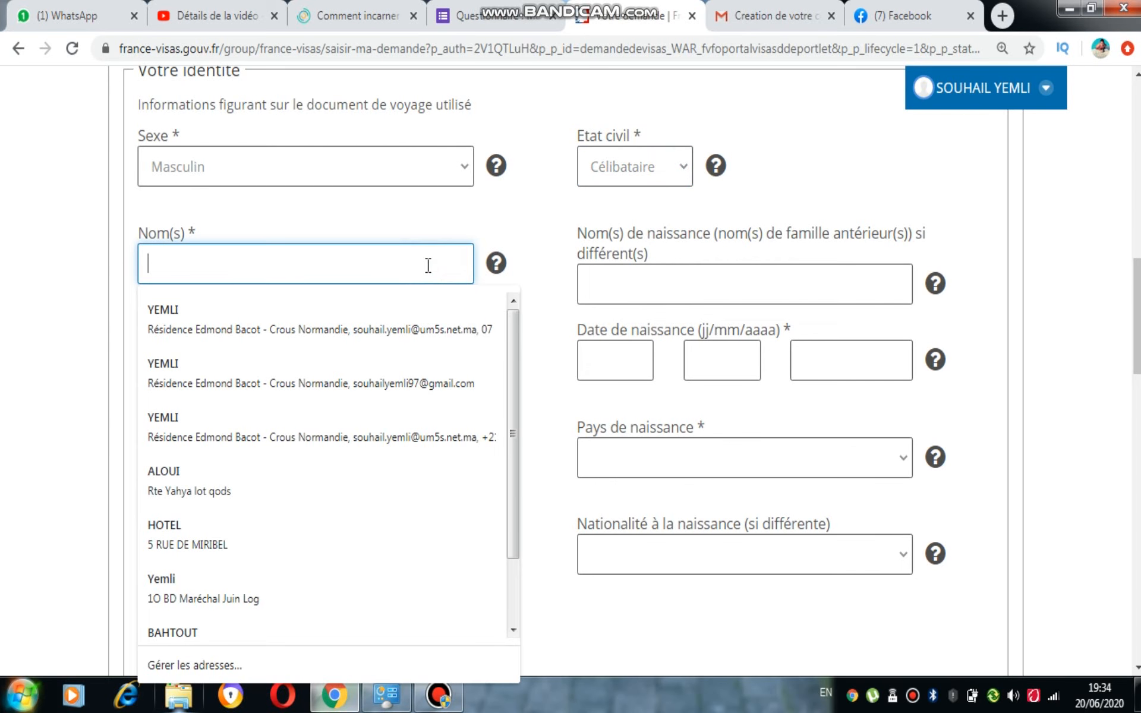
left_click(405, 330)
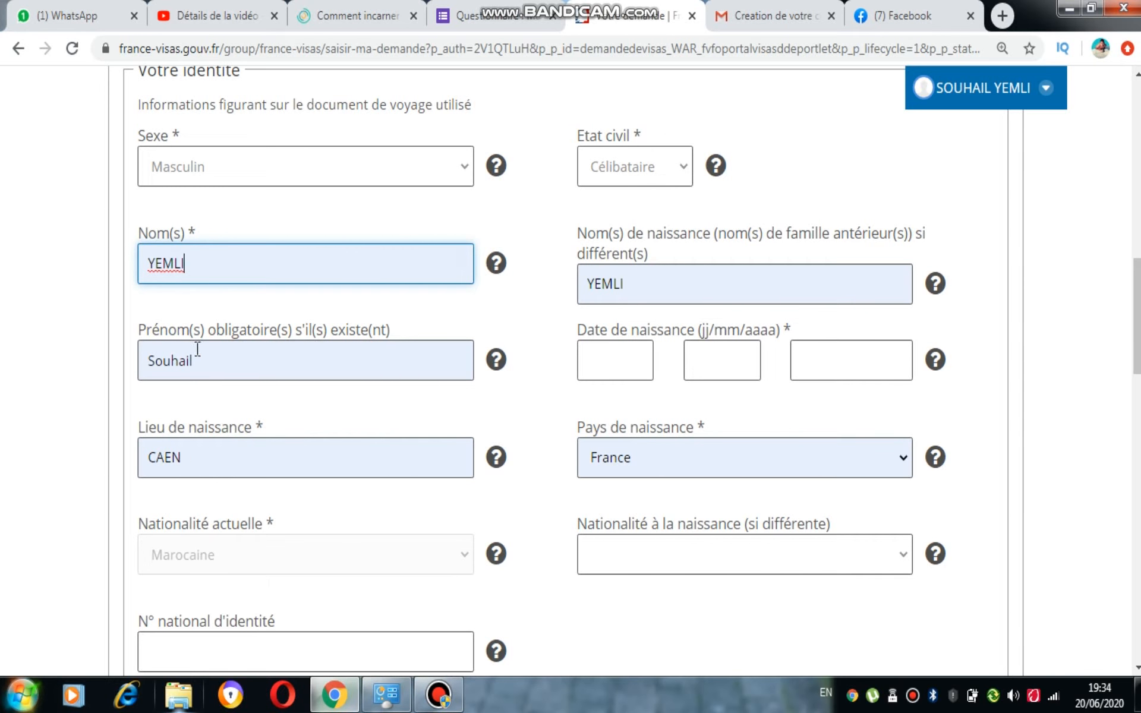
left_click(590, 285)
double_click(637, 290)
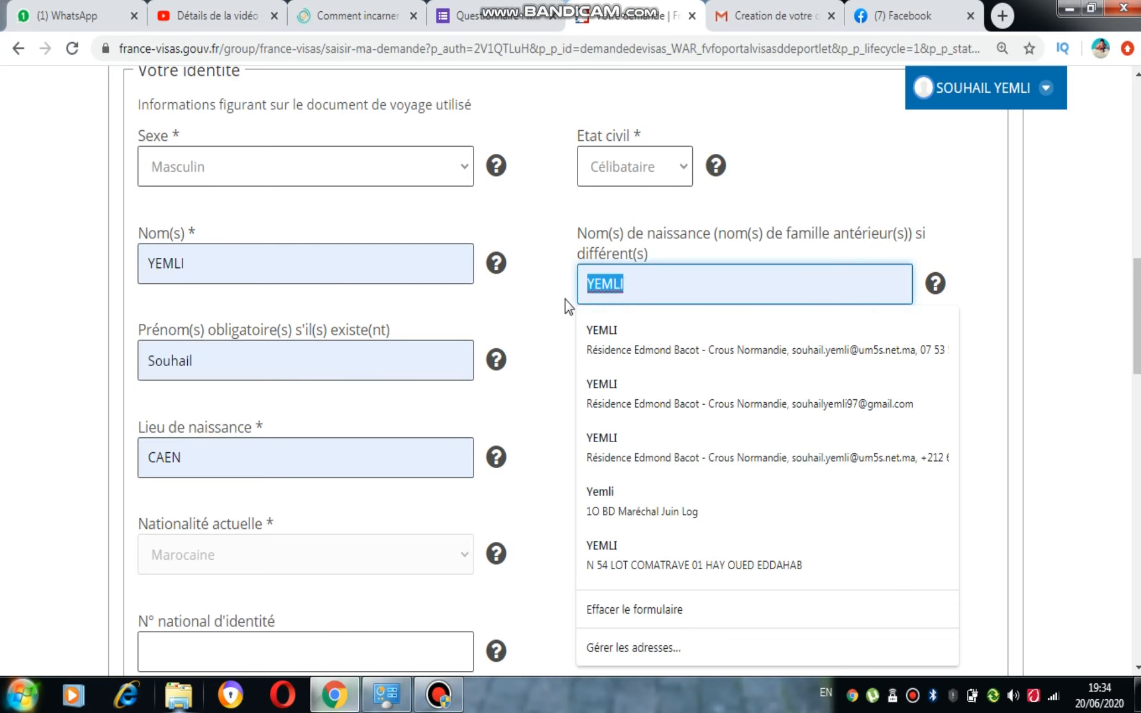
key("BackSpace")
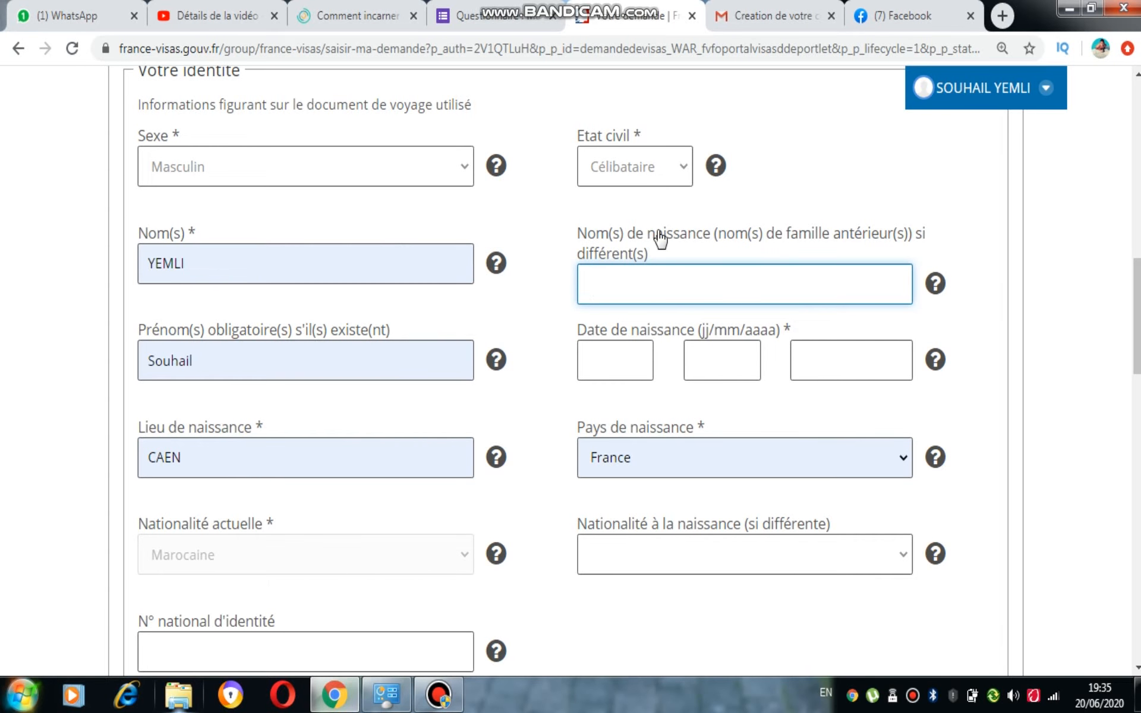
left_click(607, 354)
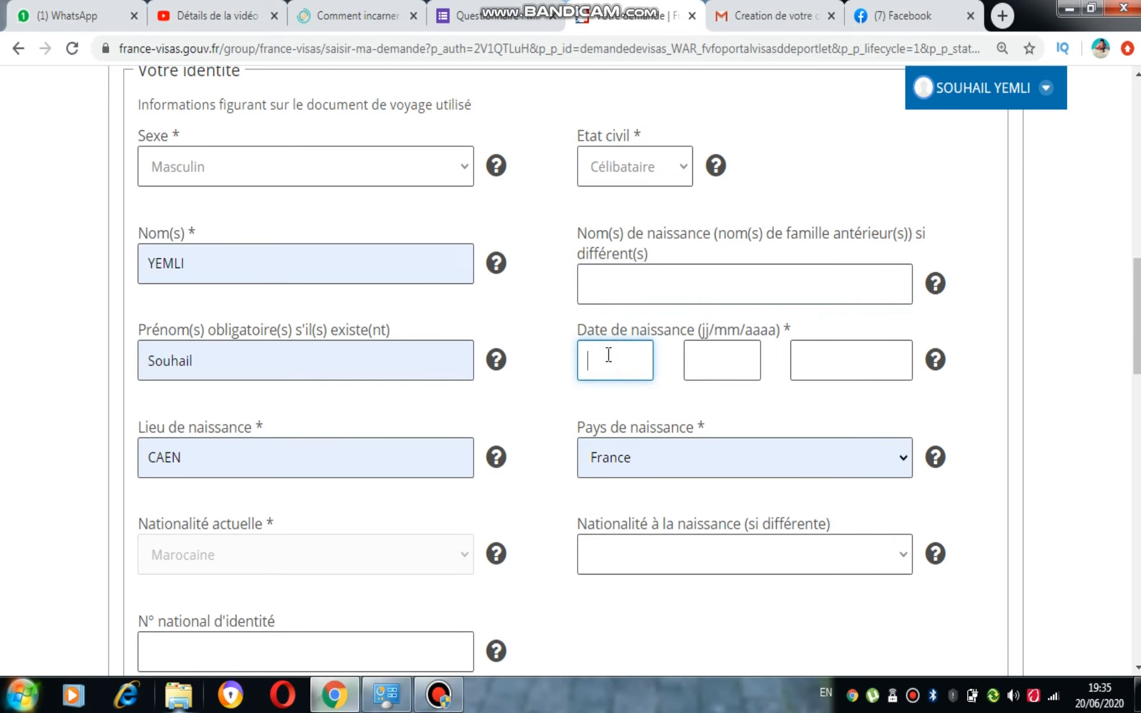
type("04")
left_click(715, 371)
type("04")
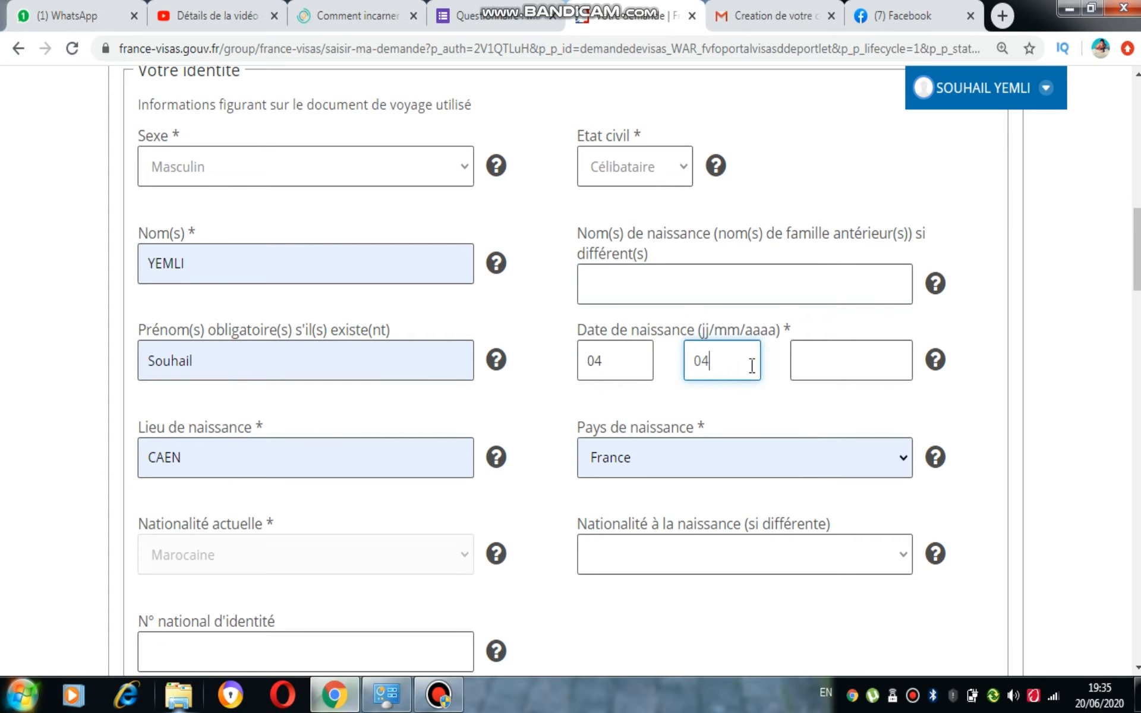
left_click(838, 354)
key("BackSpace")
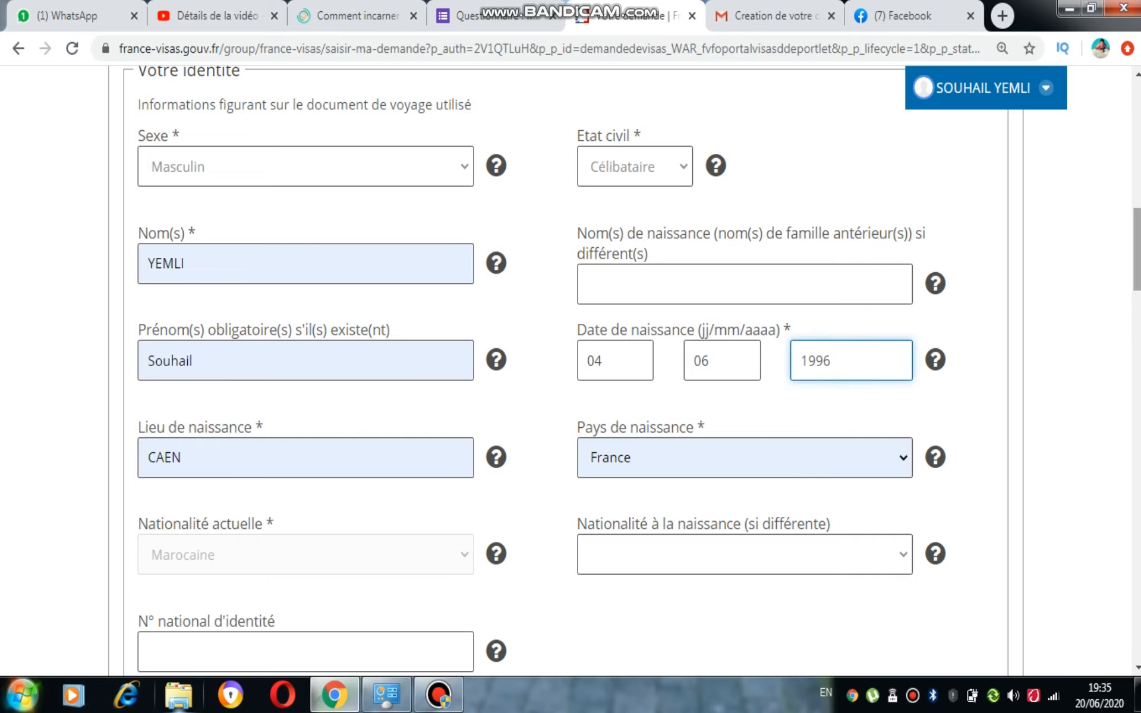
scroll(298, 415, "down", 2)
Set the place of birth to RABAT and the country of birth to Maroc
left_click(273, 341)
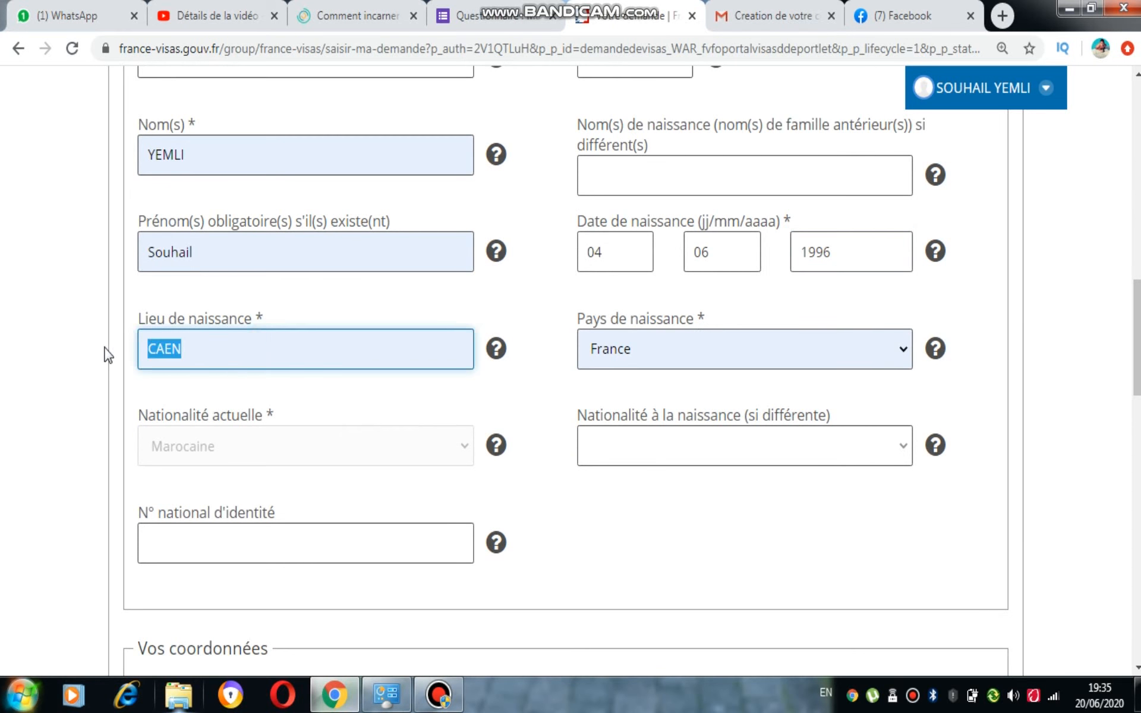
key("BackSpace")
key("BackSpace")
key("BackSpace")
key("BackSpace")
type("ARABAT")
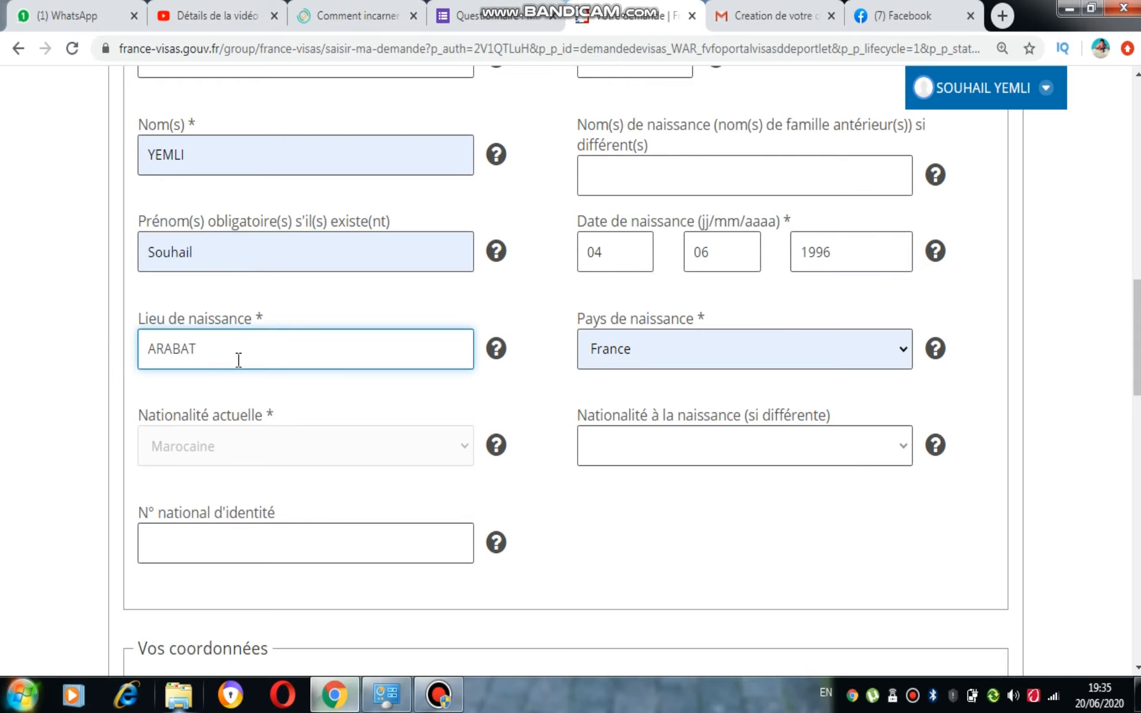
left_click(157, 354)
key("BackSpace")
left_click(716, 371)
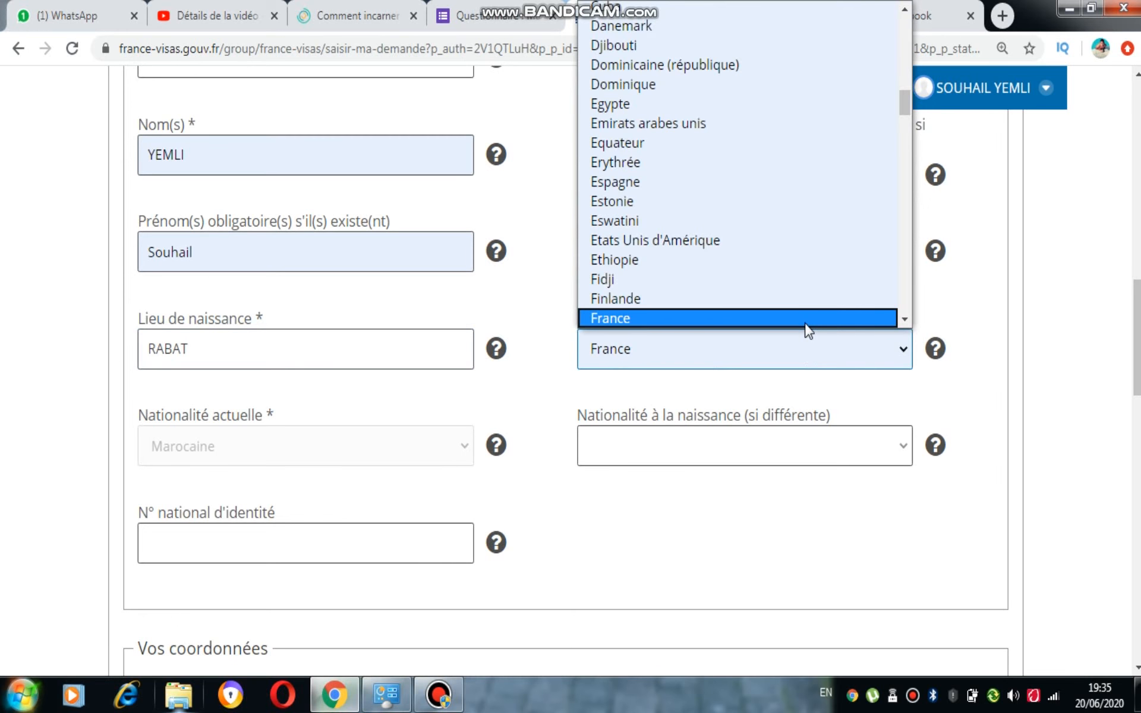
type("mar")
left_click(797, 319)
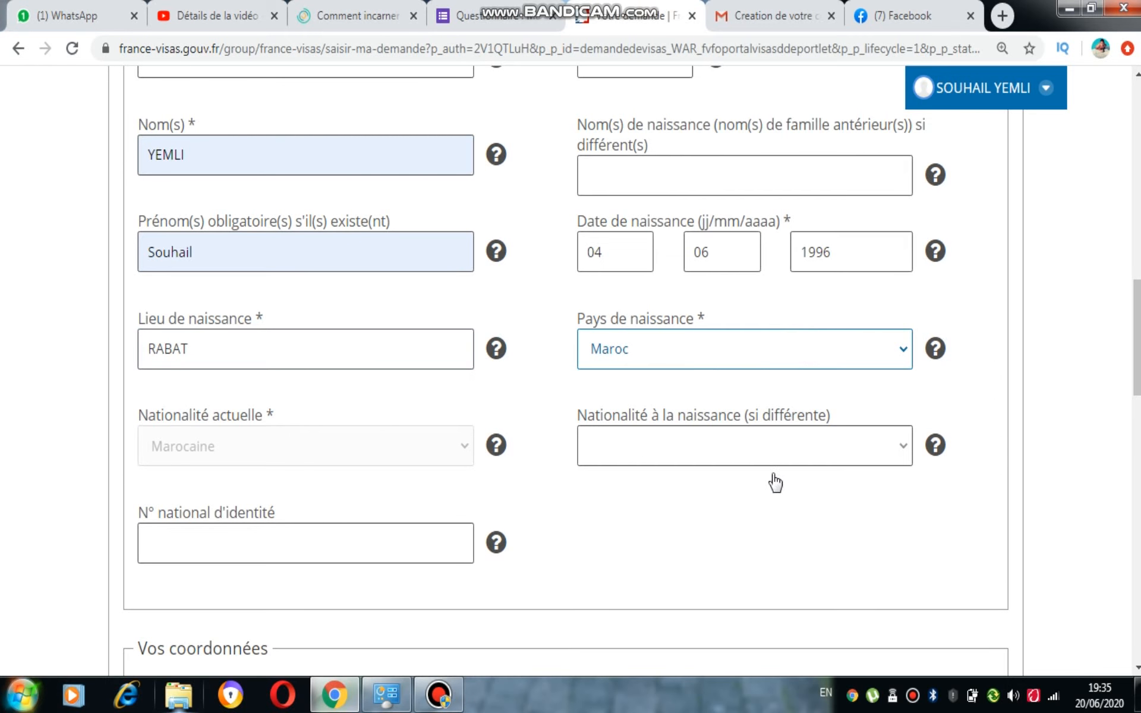
Leave nationality at birth unchosen and enter the national identity number
left_click(840, 453)
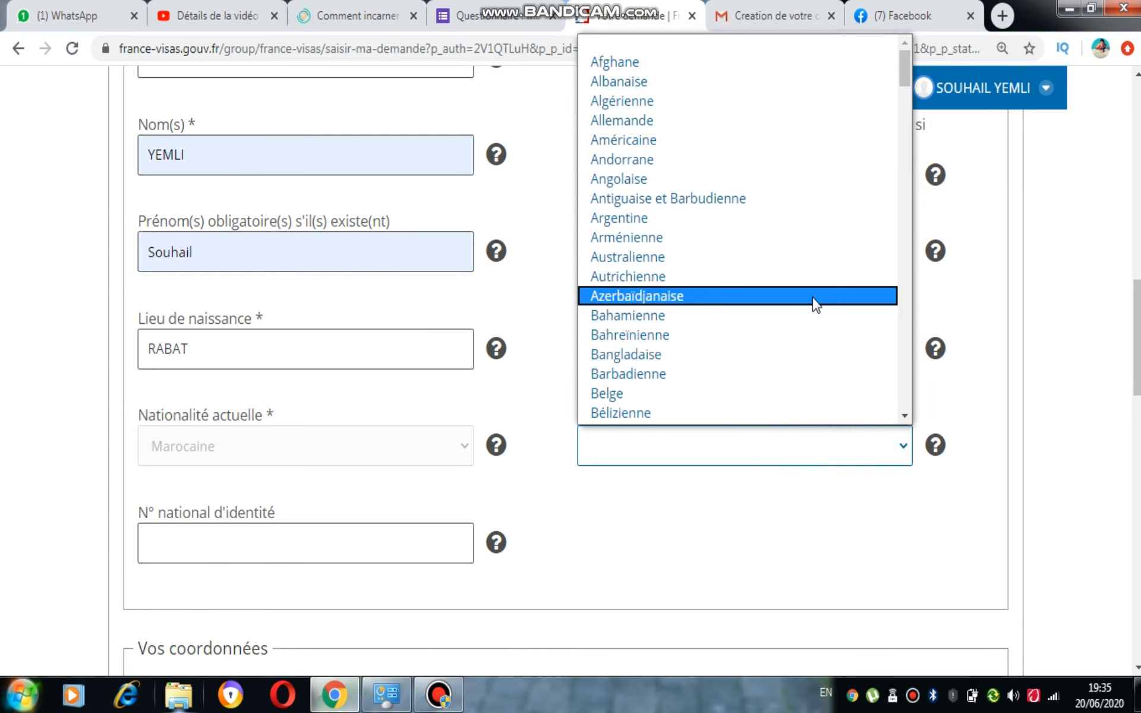
left_click(1057, 433)
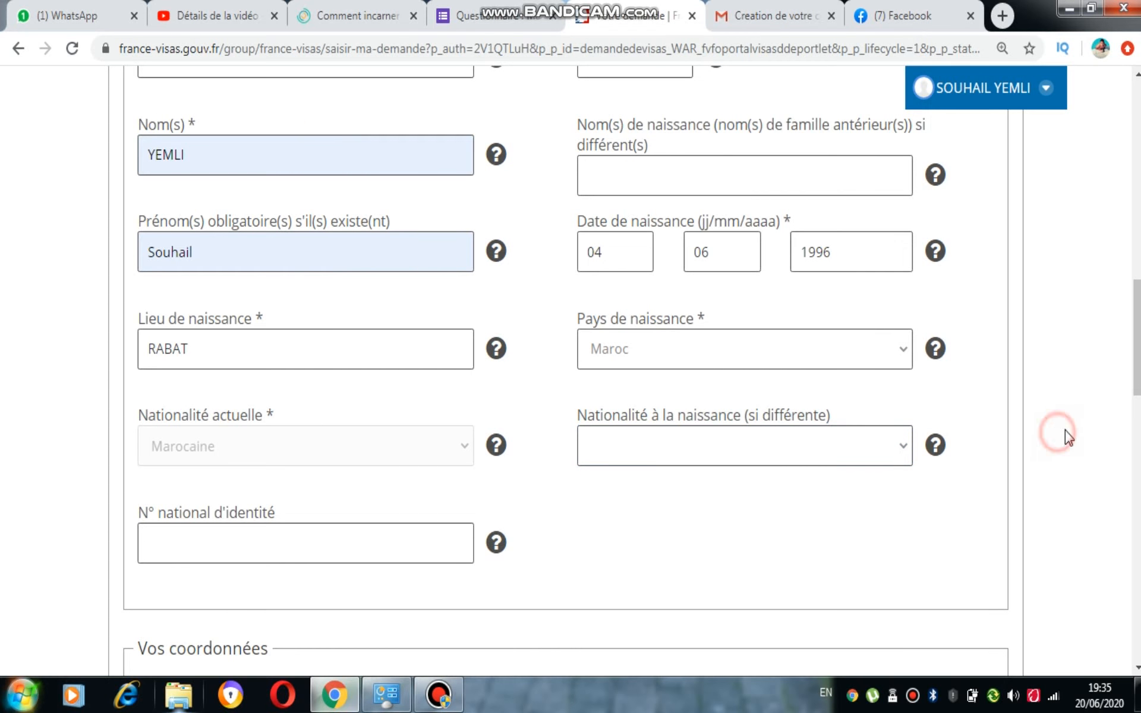
scroll(356, 326, "down", 3)
left_click(339, 356)
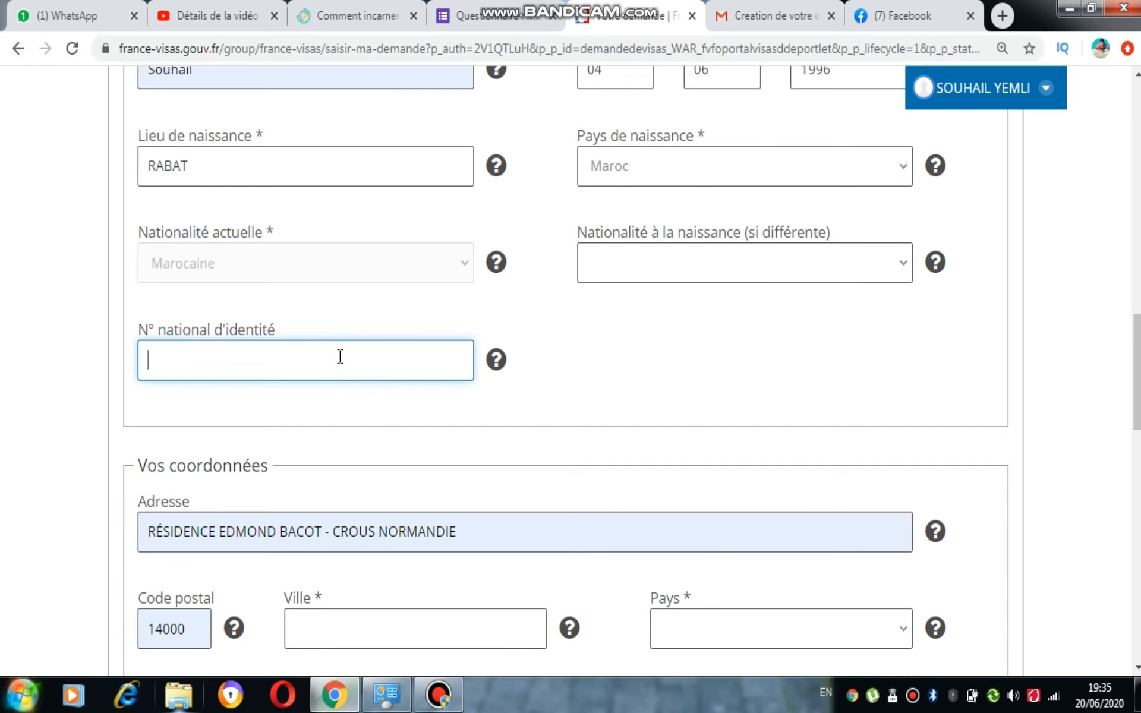
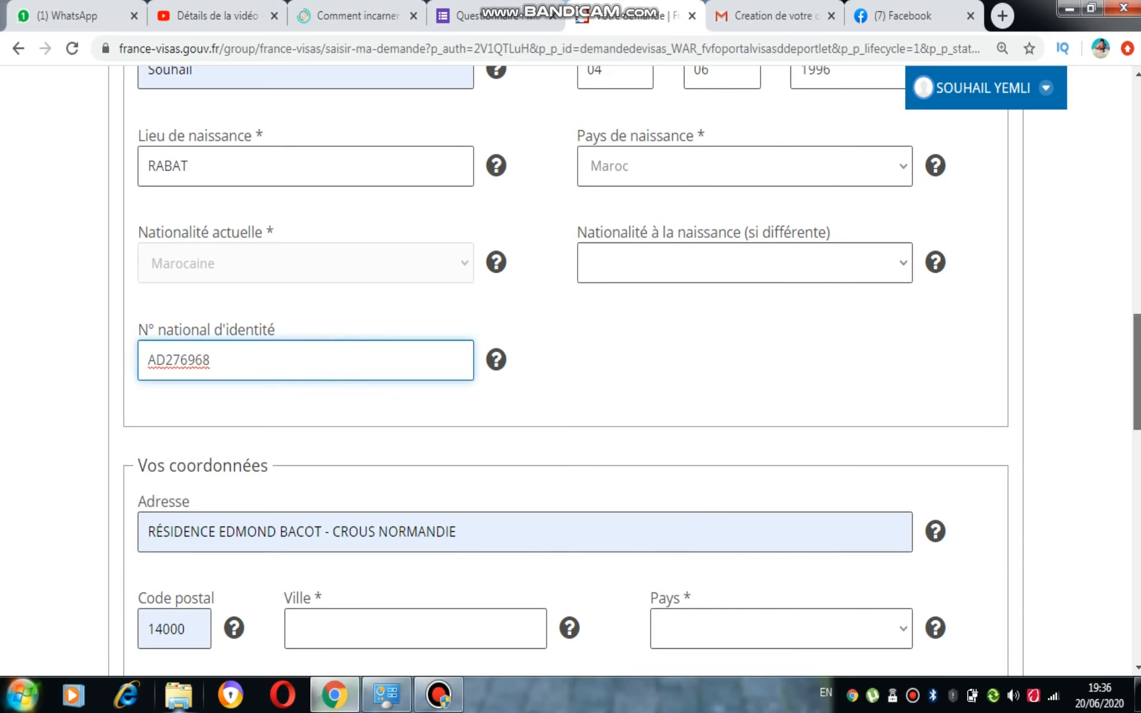
scroll(570, 369, "down", 6)
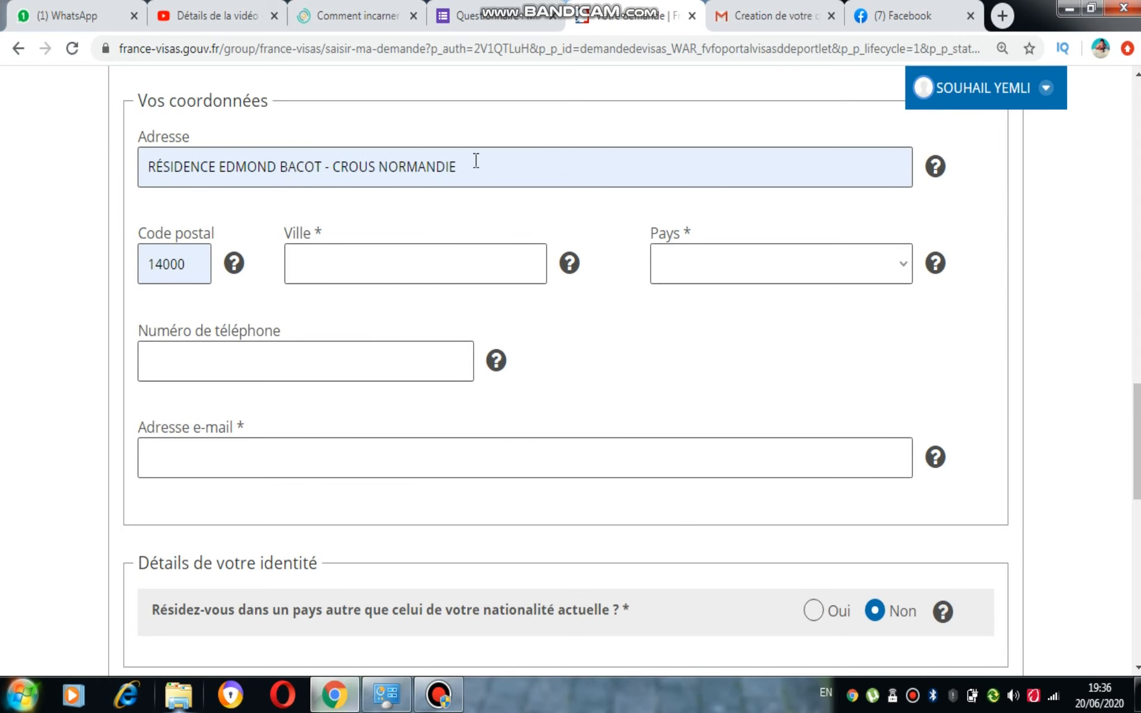
Replace the old street address with the new address including the house number
left_click(400, 263)
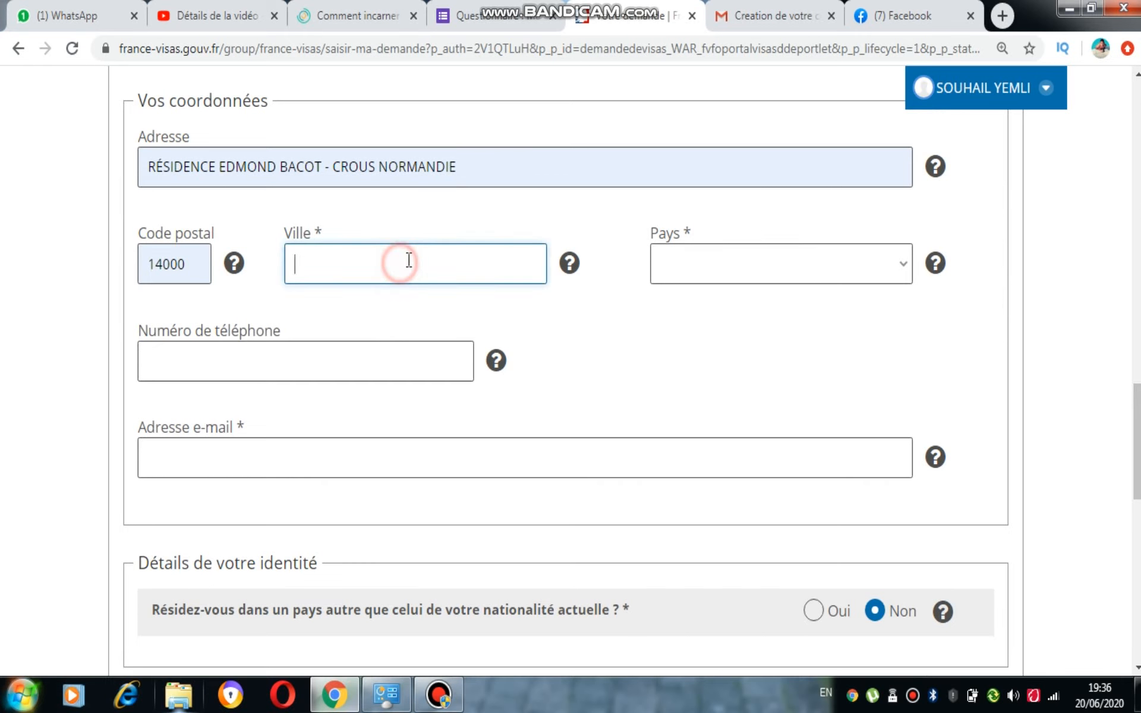
left_click(463, 166)
key("ctrl+a")
key("BackSpace")
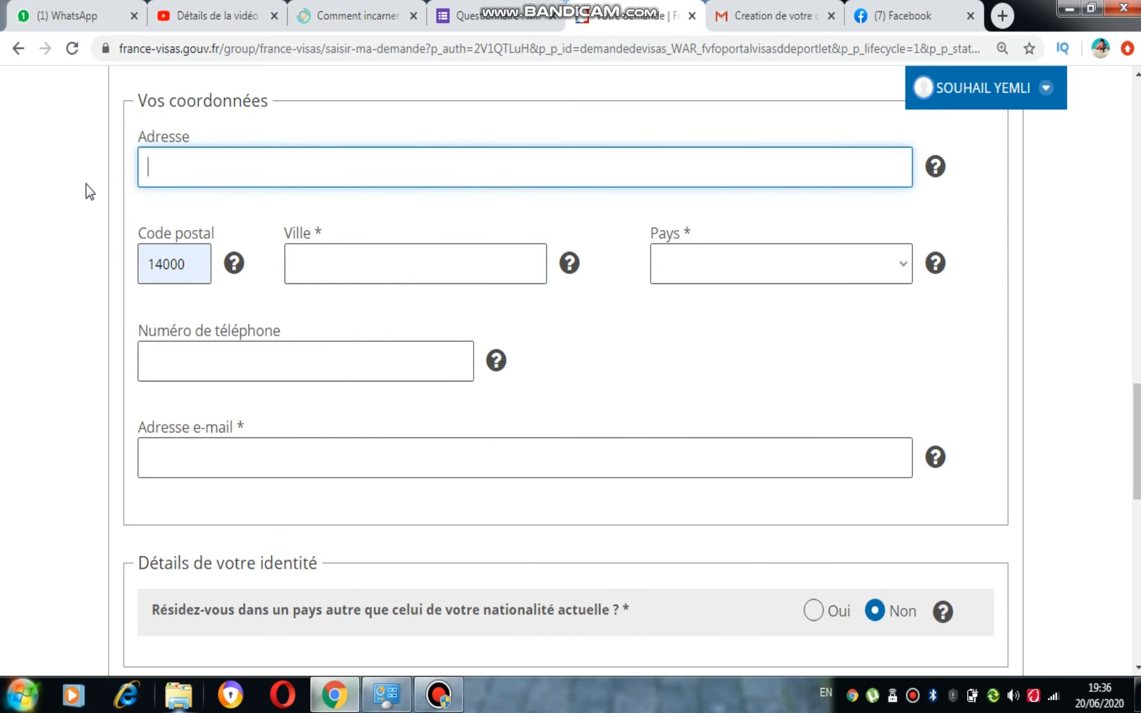
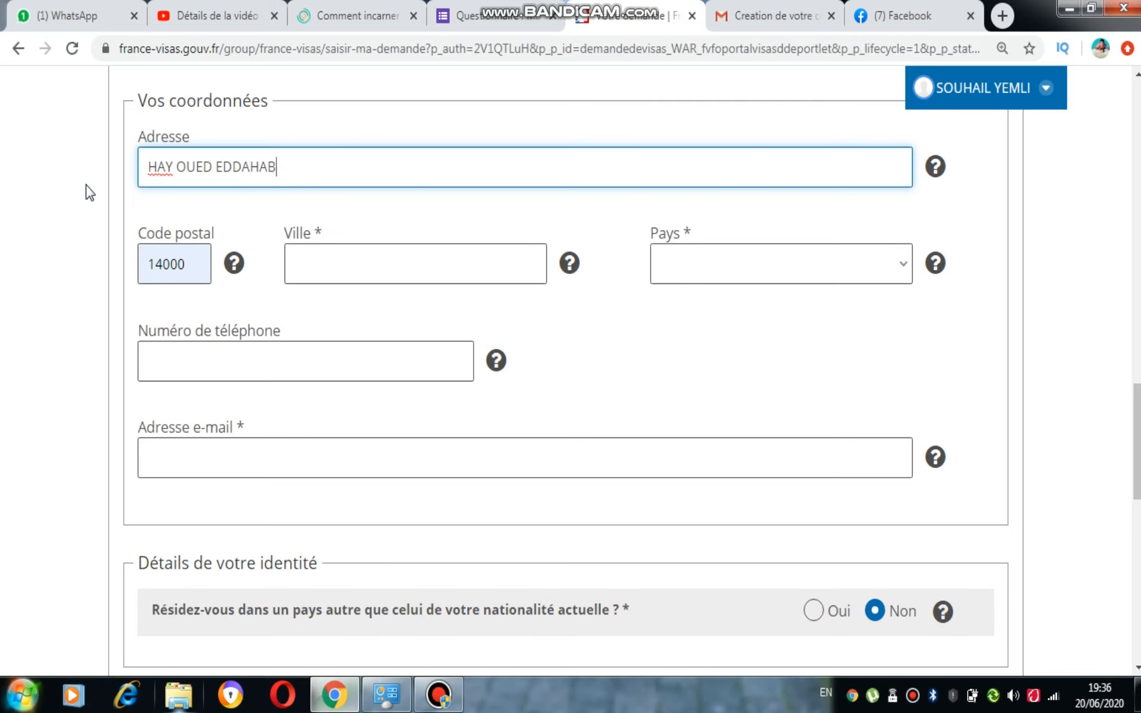
left_click(154, 171)
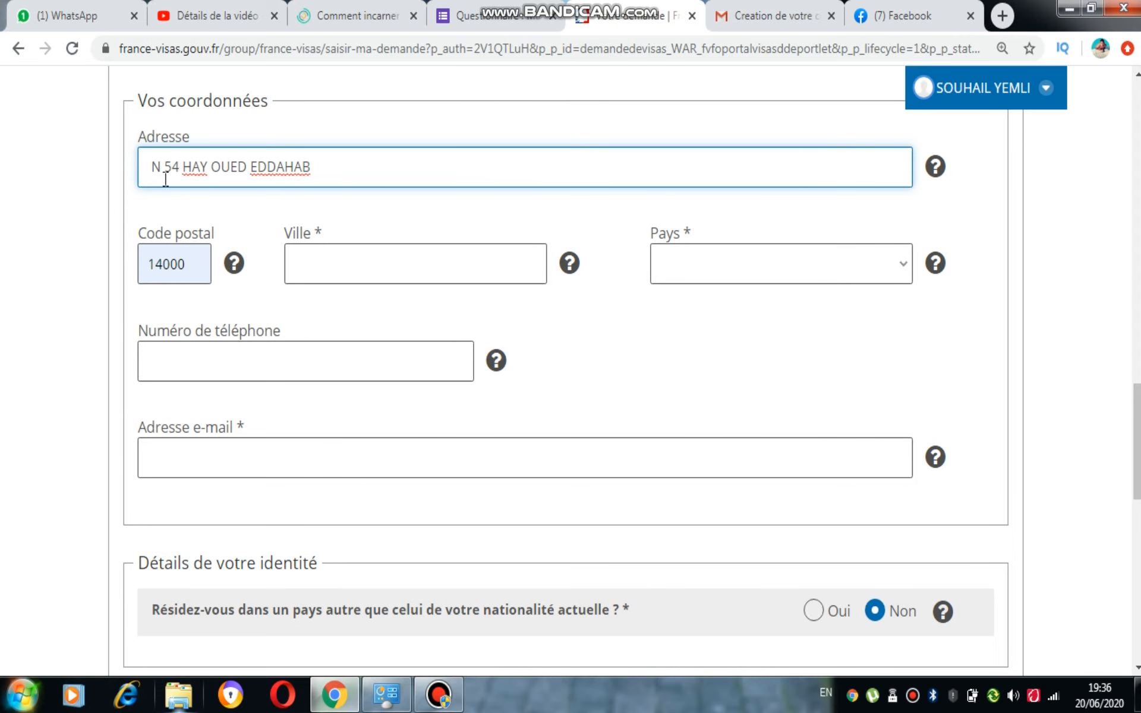
Correct the postal code, enter the city and choose Maroc as the country
left_click(166, 265)
key("BackSpace")
type("2")
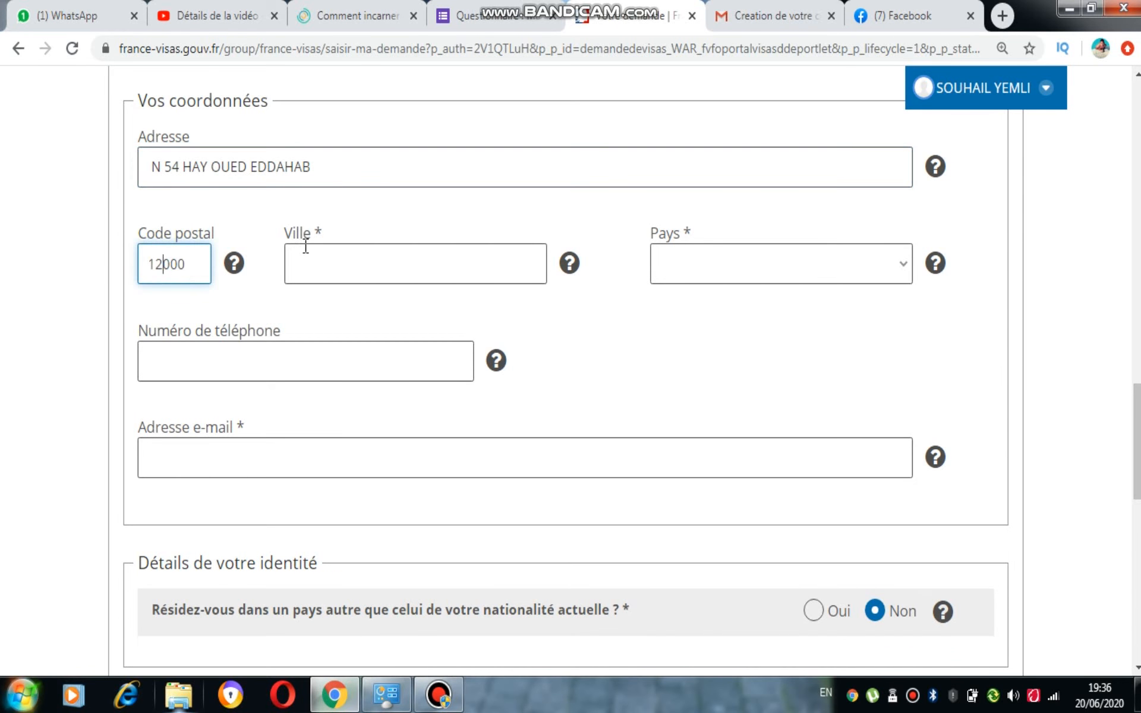
left_click(352, 251)
type("TE")
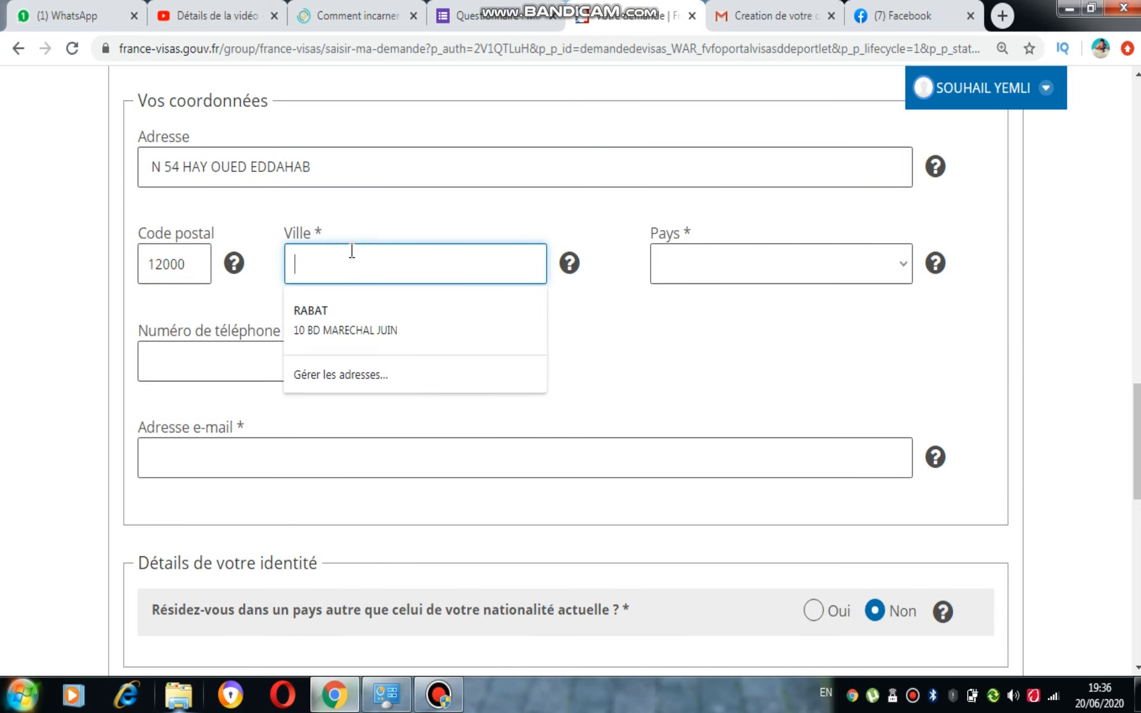
type("MARA")
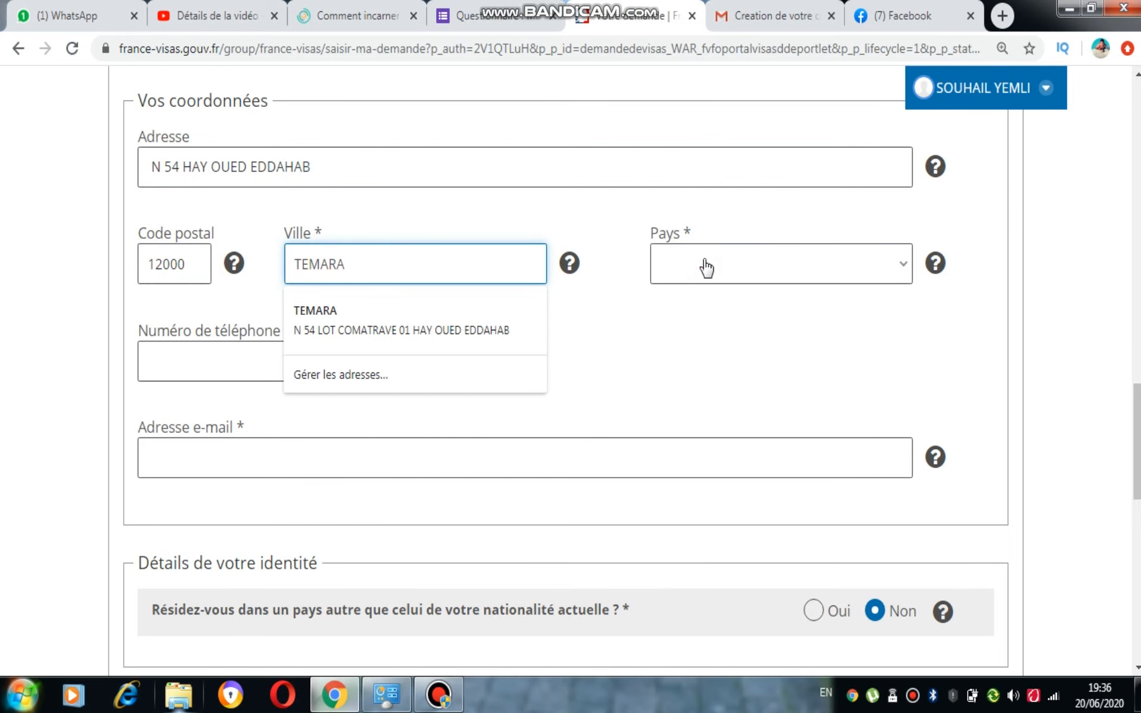
left_click(704, 262)
type("maroc")
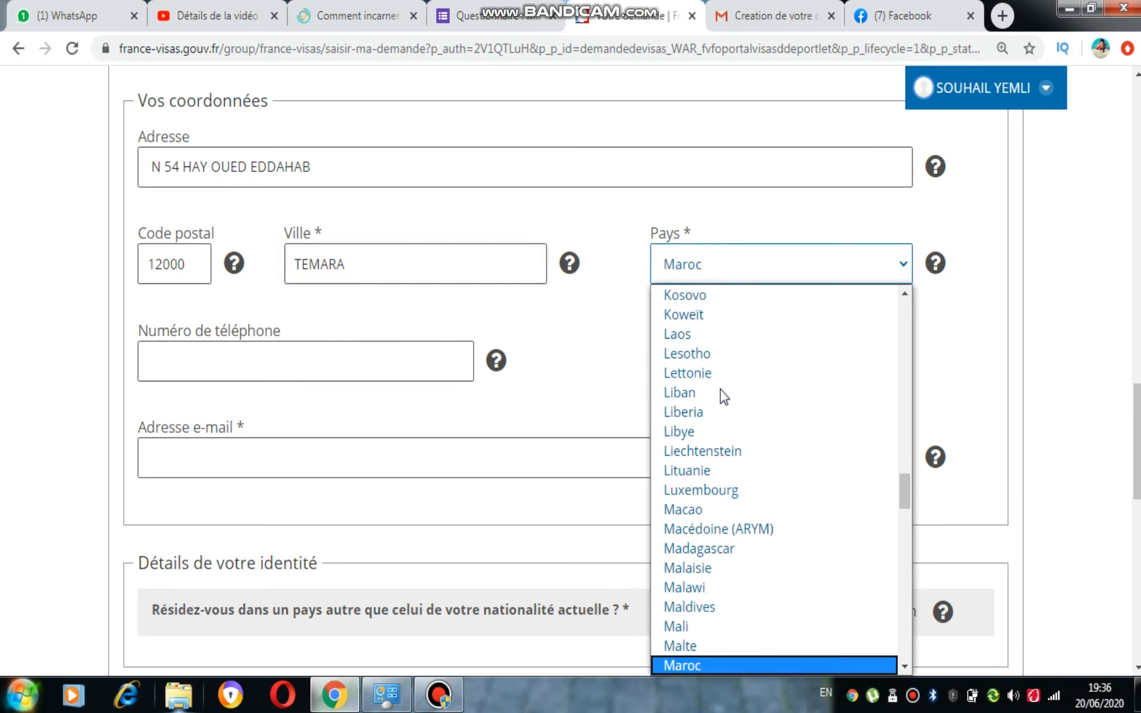
left_click(697, 661)
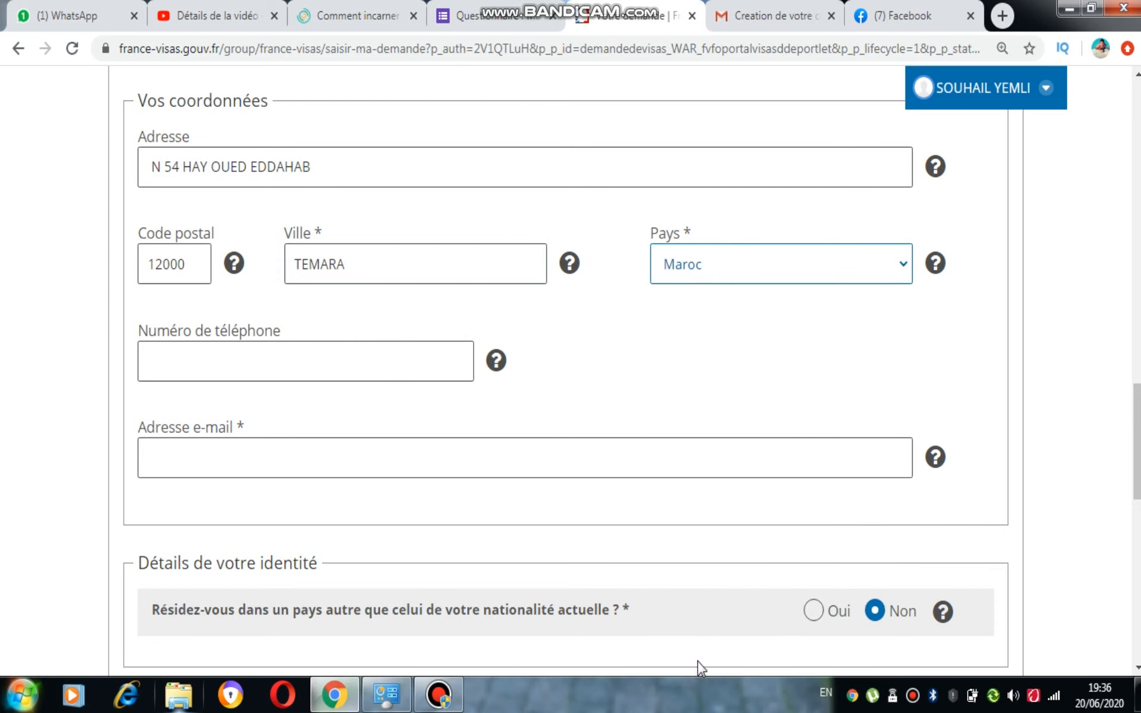
Enter the phone number and pick the saved e-mail address suggestion
left_click(286, 355)
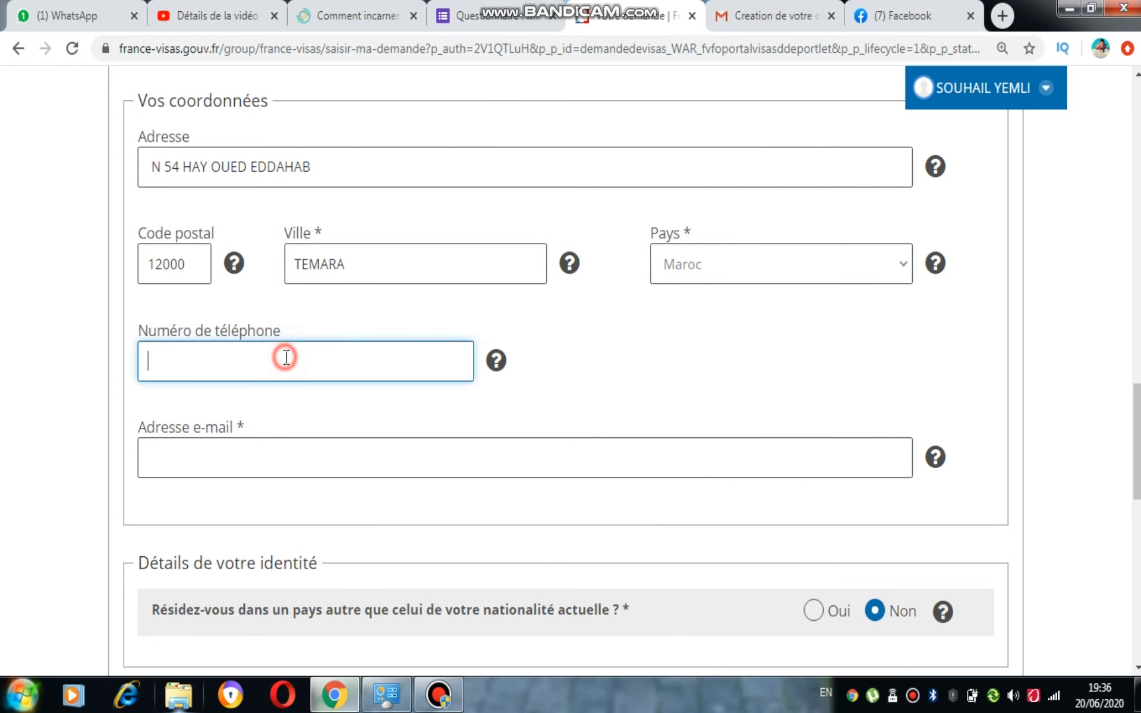
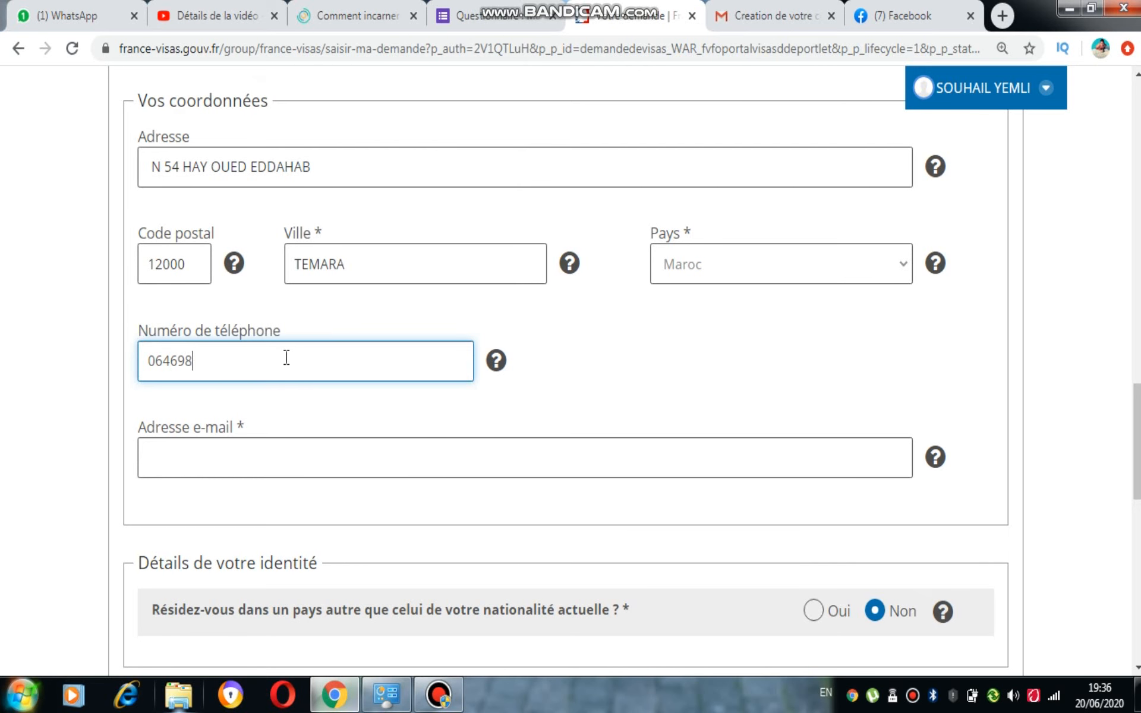
left_click(358, 447)
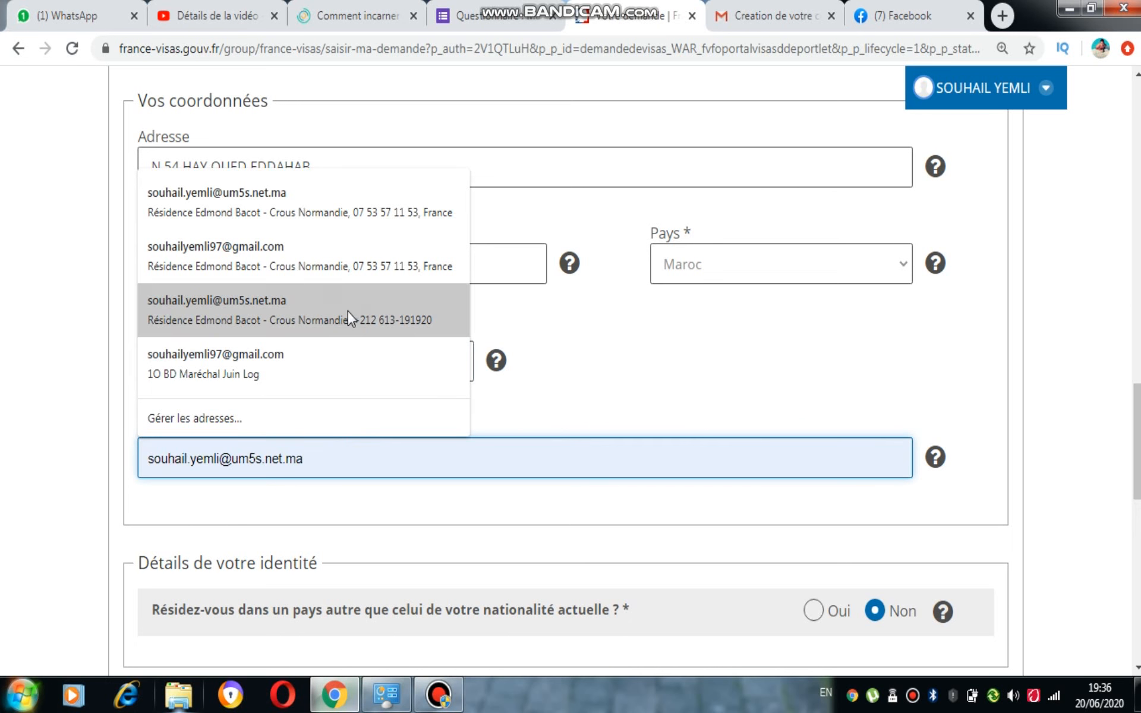
left_click(347, 308)
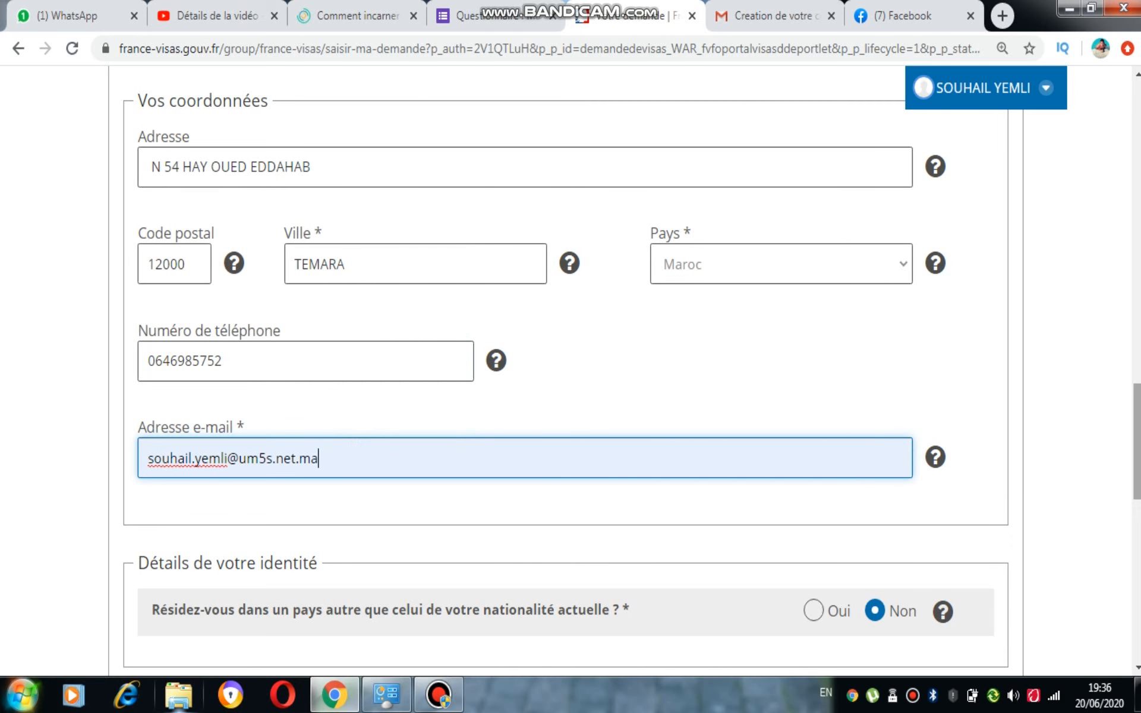
Scroll further down, minimise the browser and bring the visa form back
scroll(1136, 442, "down", 4)
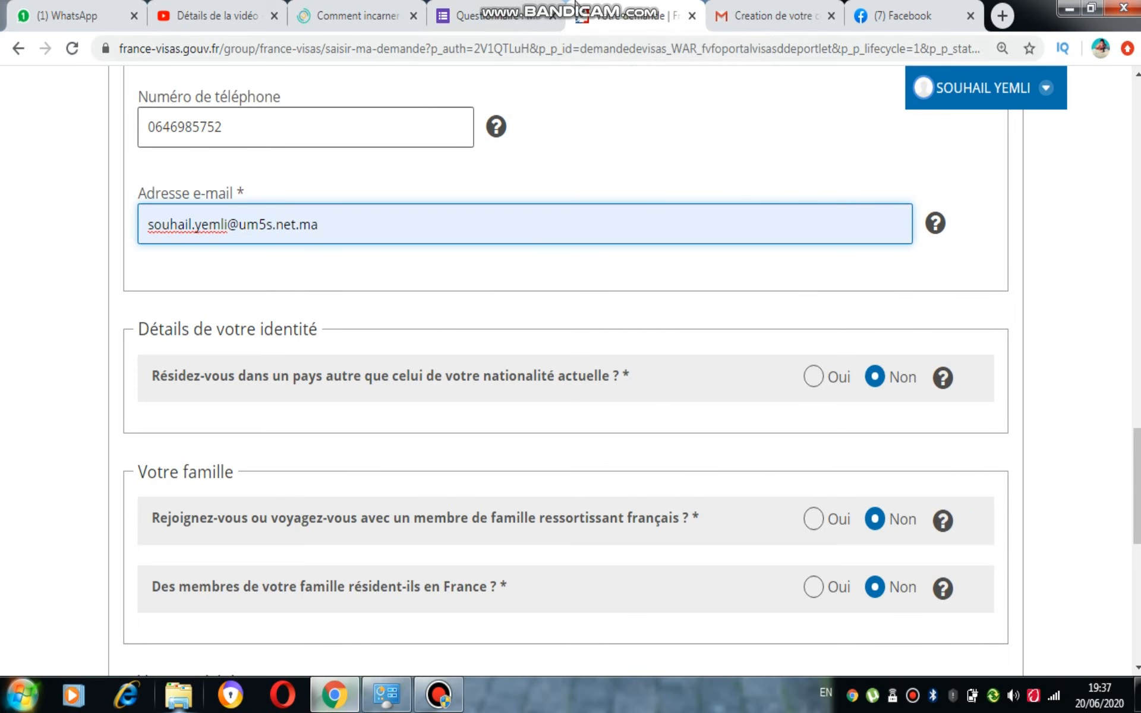
scroll(1034, 223, "down", 3)
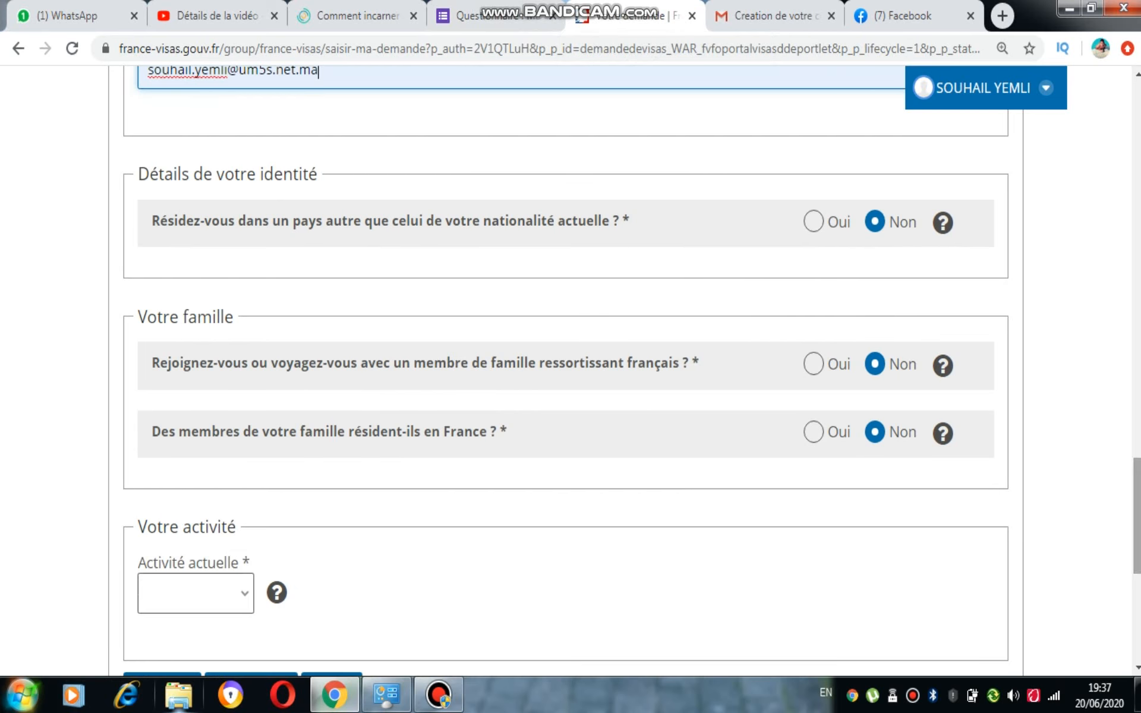
left_click(1069, 8)
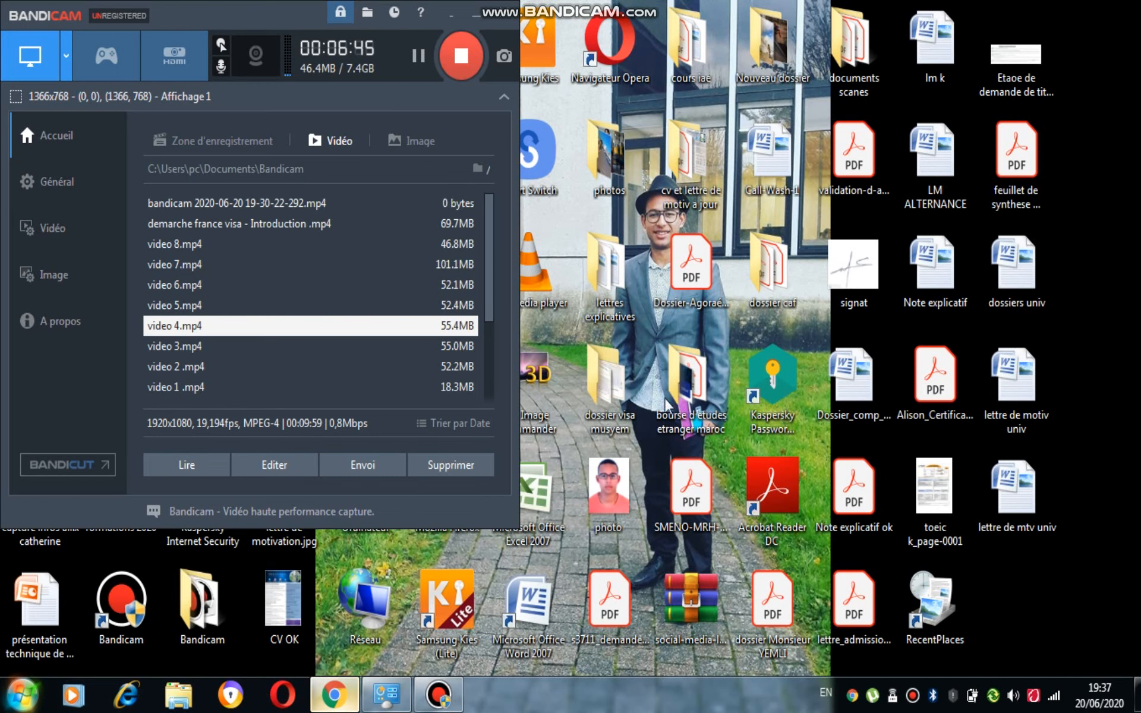
left_click(335, 693)
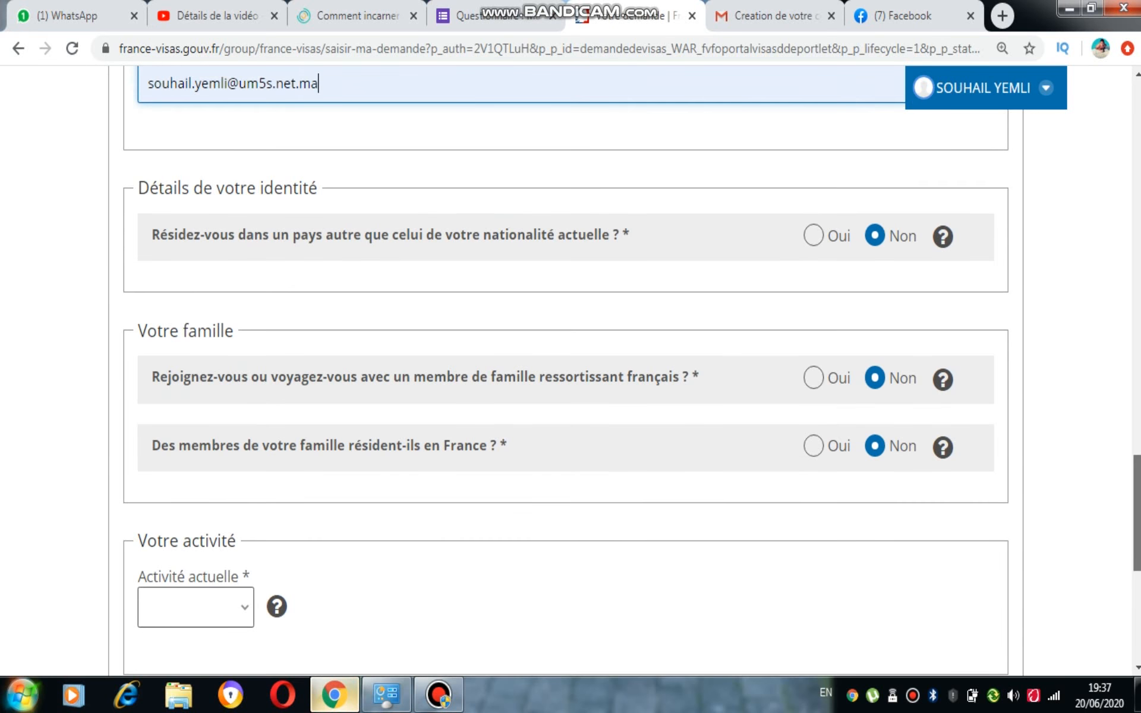
scroll(558, 461, "up", 2)
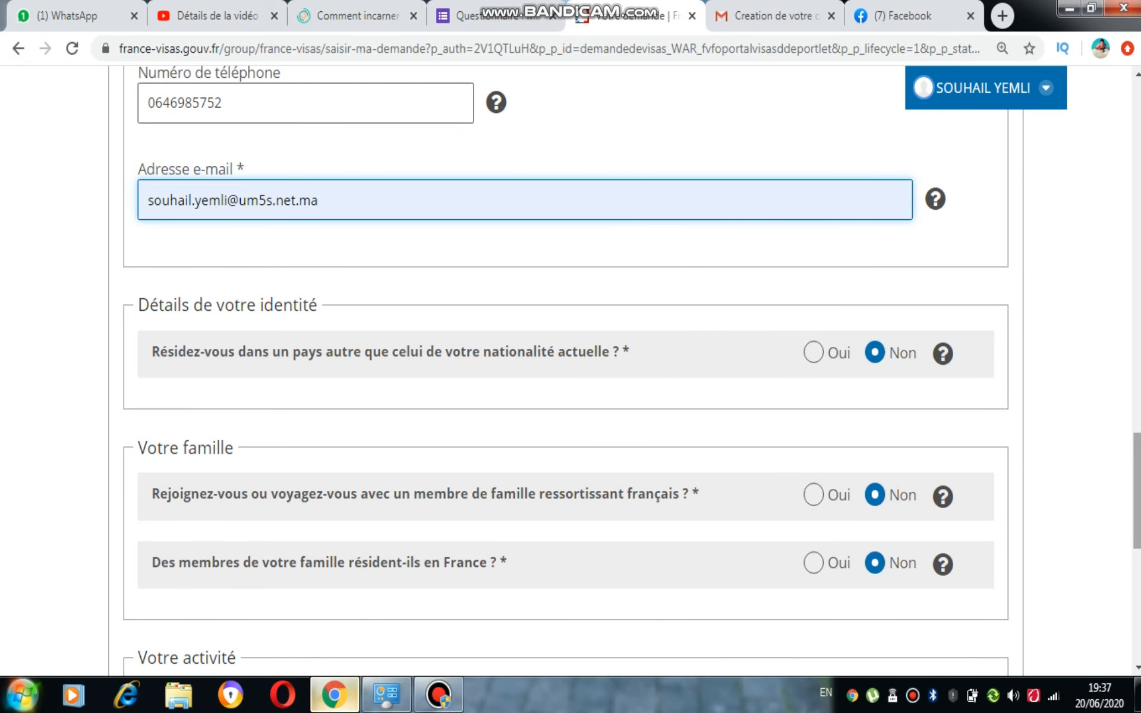
scroll(899, 408, "down", 4)
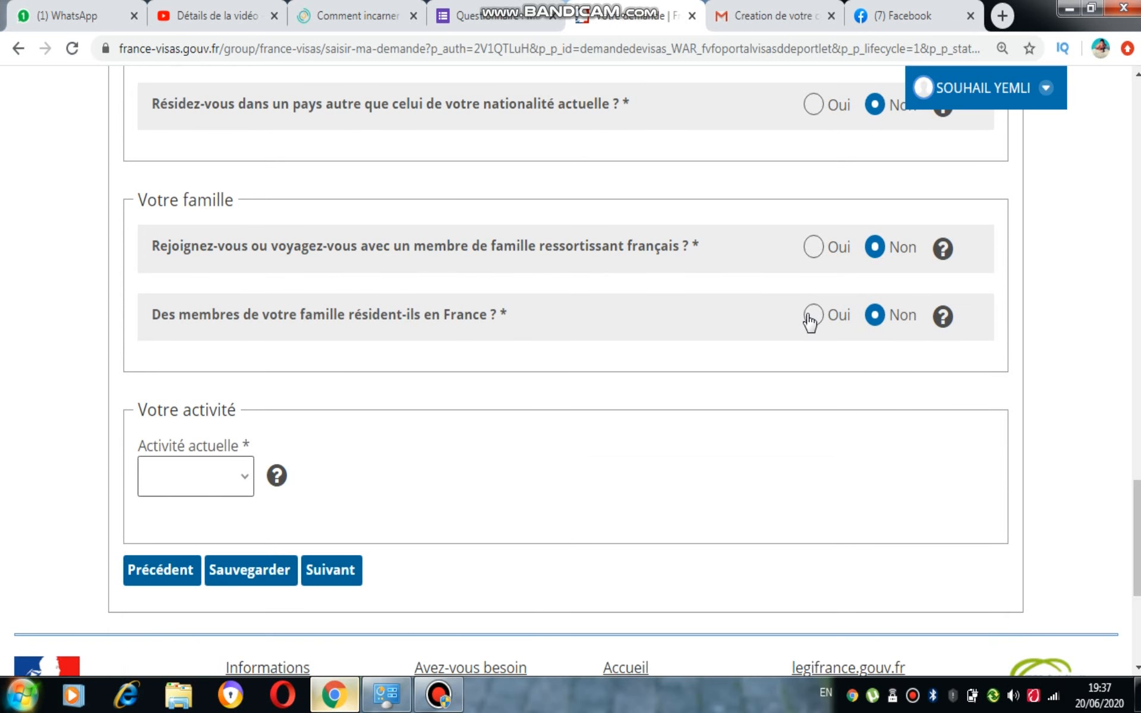
Answer Oui for family in France, leaving the first member's relationship and nationality blank
left_click(812, 315)
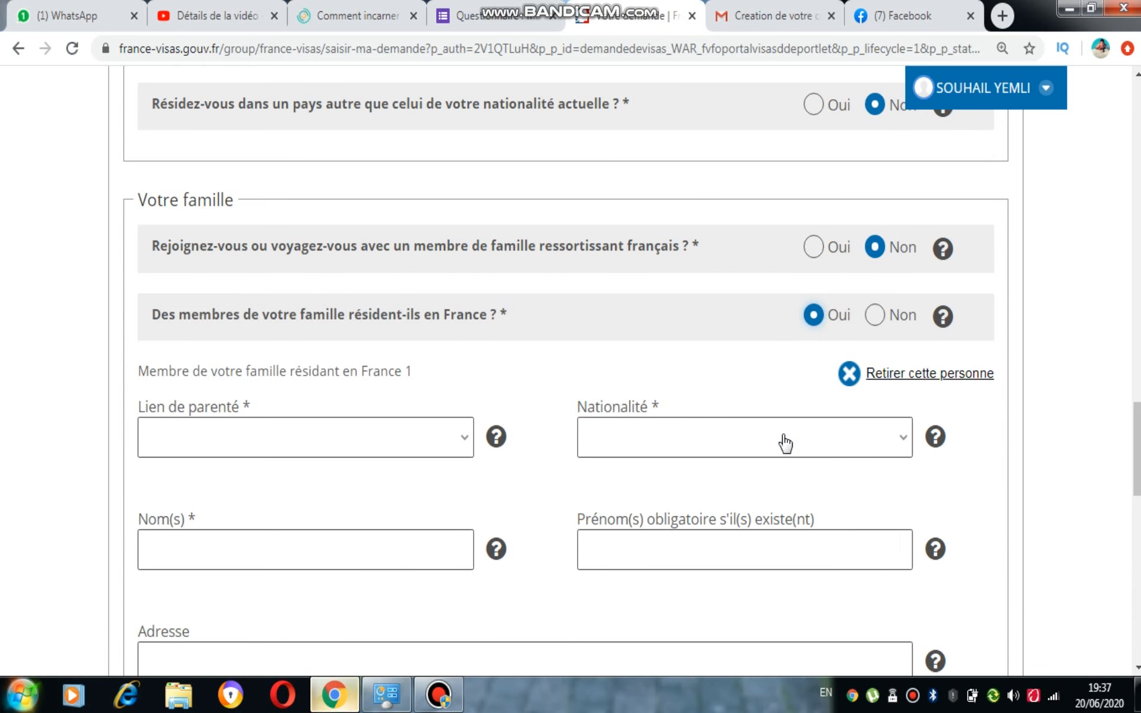
scroll(472, 444, "down", 2)
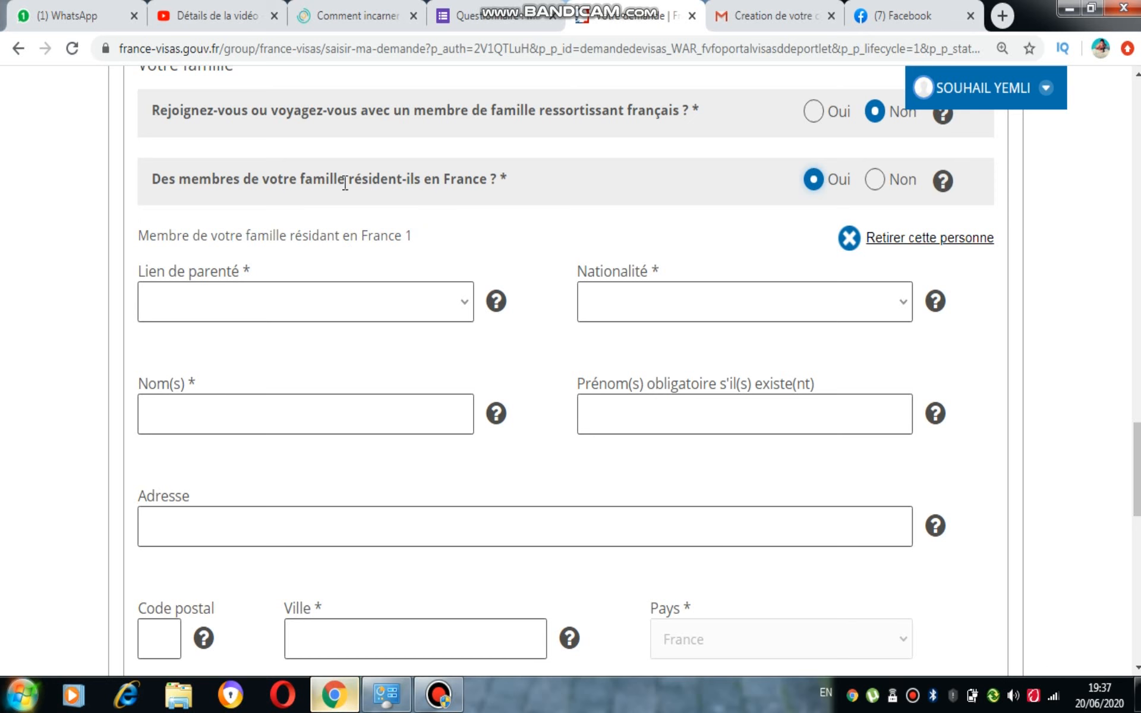
left_click(462, 309)
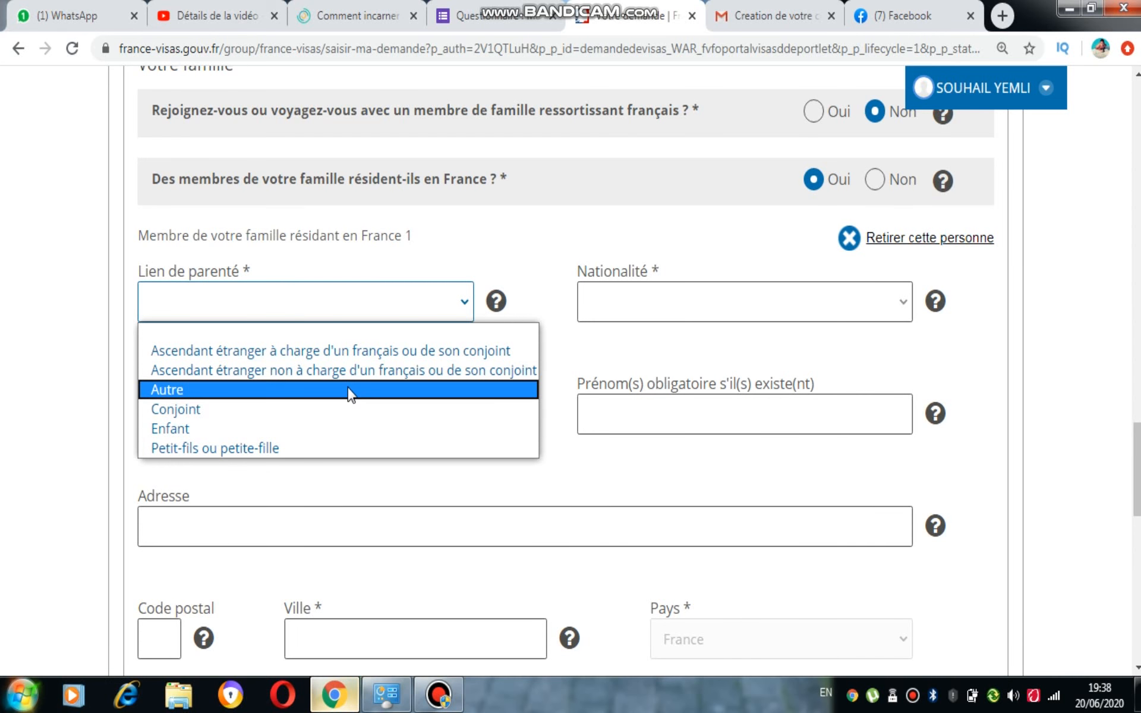
left_click(709, 310)
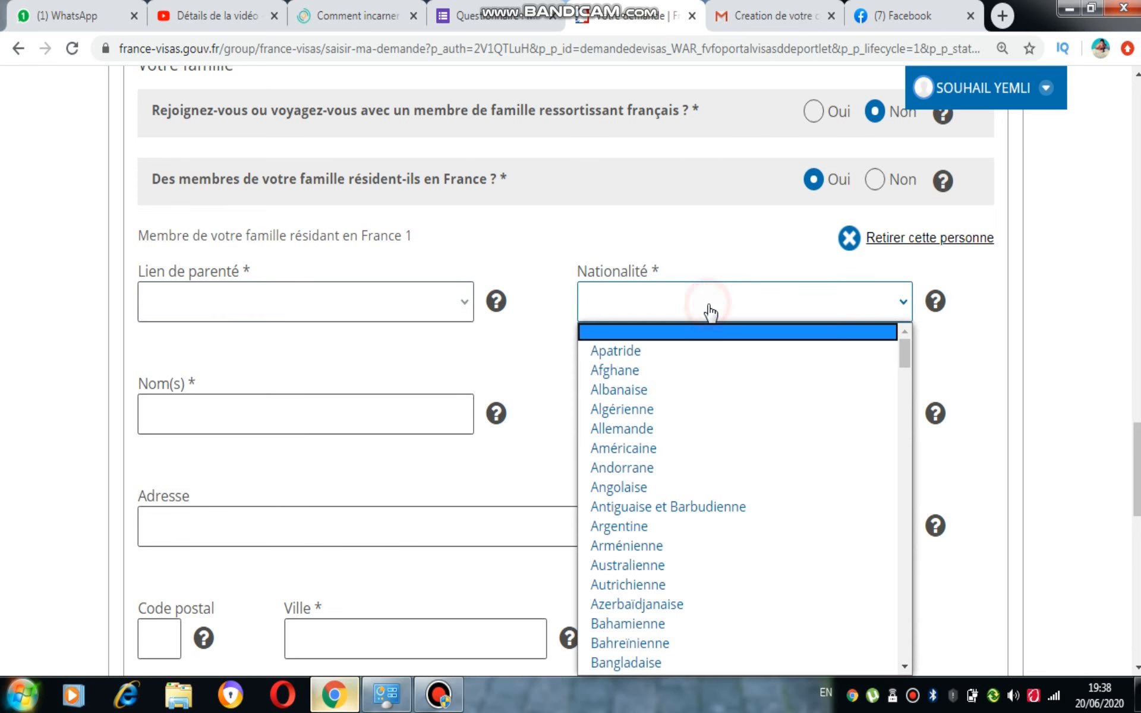
left_click(709, 311)
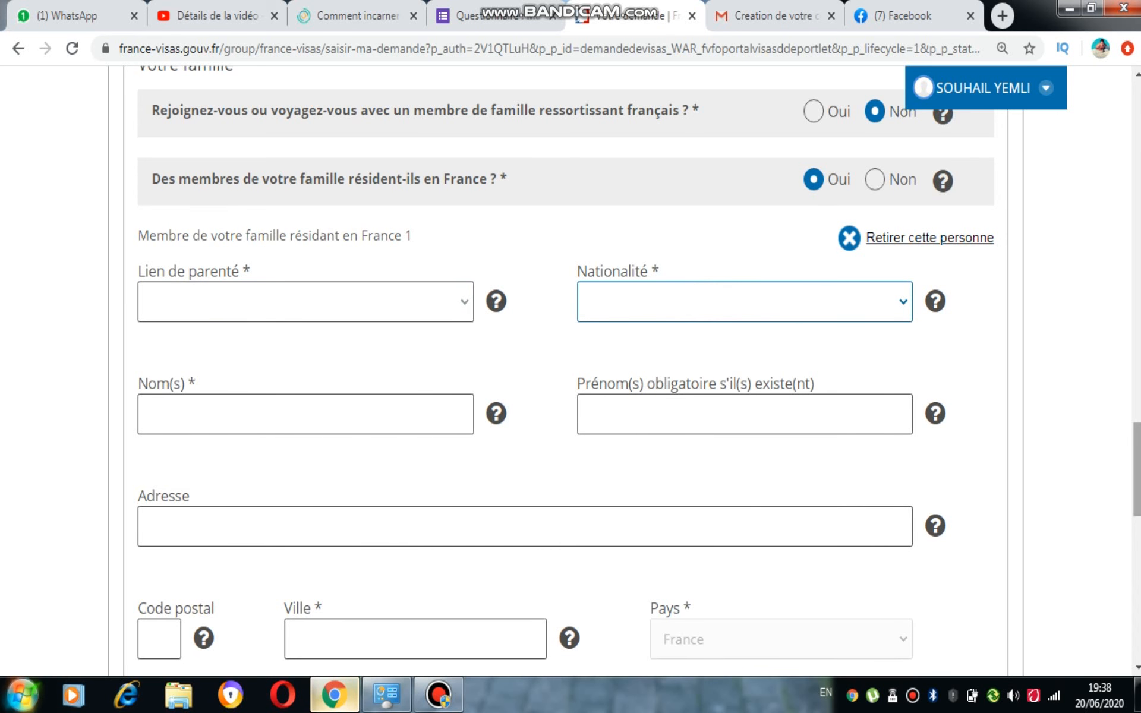
scroll(886, 461, "down", 3)
scroll(565, 368, "down", 5)
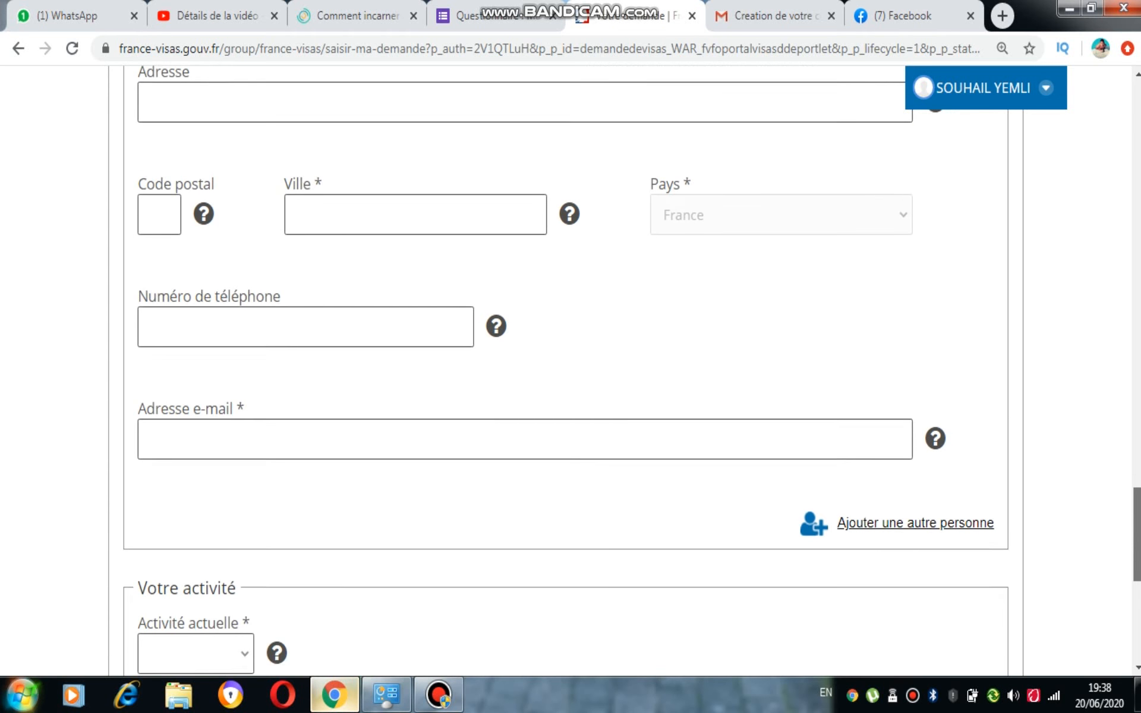
scroll(565, 368, "up", 5)
scroll(1013, 442, "up", 5)
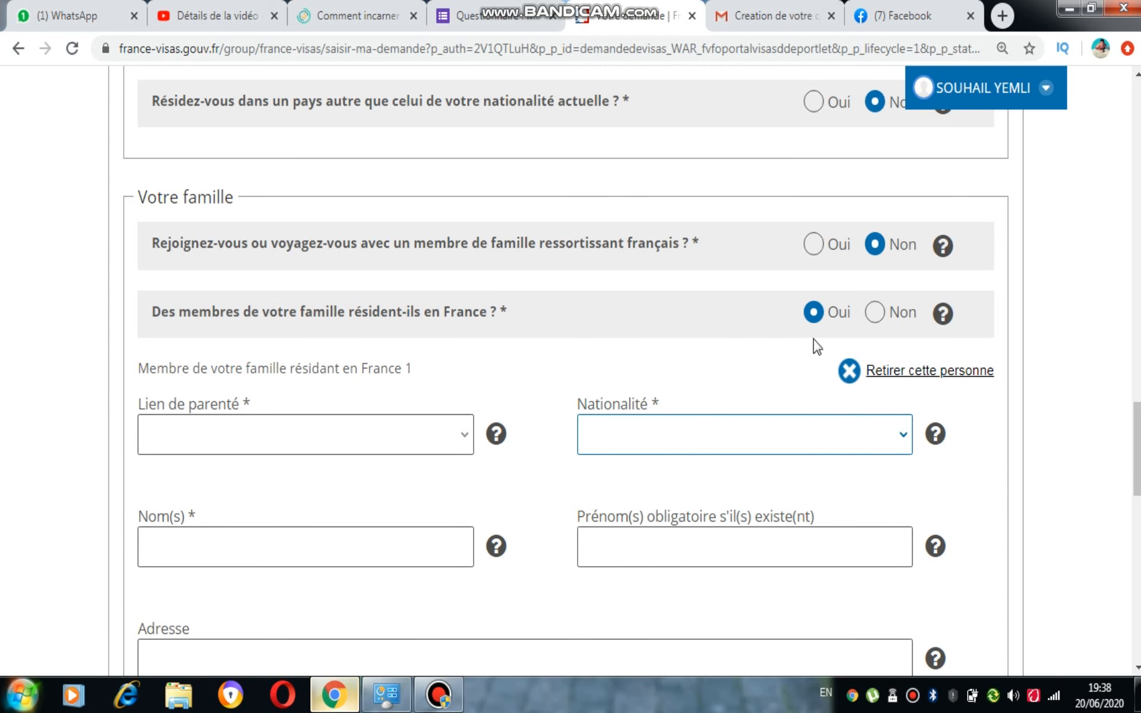
Answer Non to family in France and set current activity to 'Elève, Etudiant, stagiaire'
left_click(874, 312)
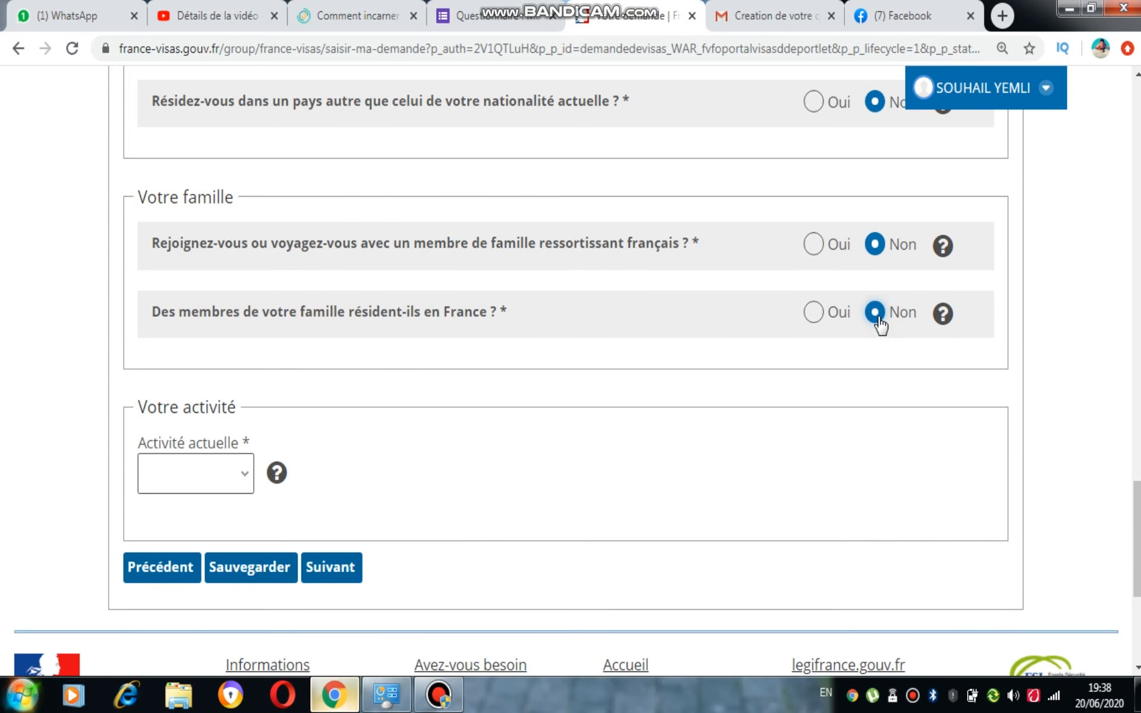
left_click(241, 492)
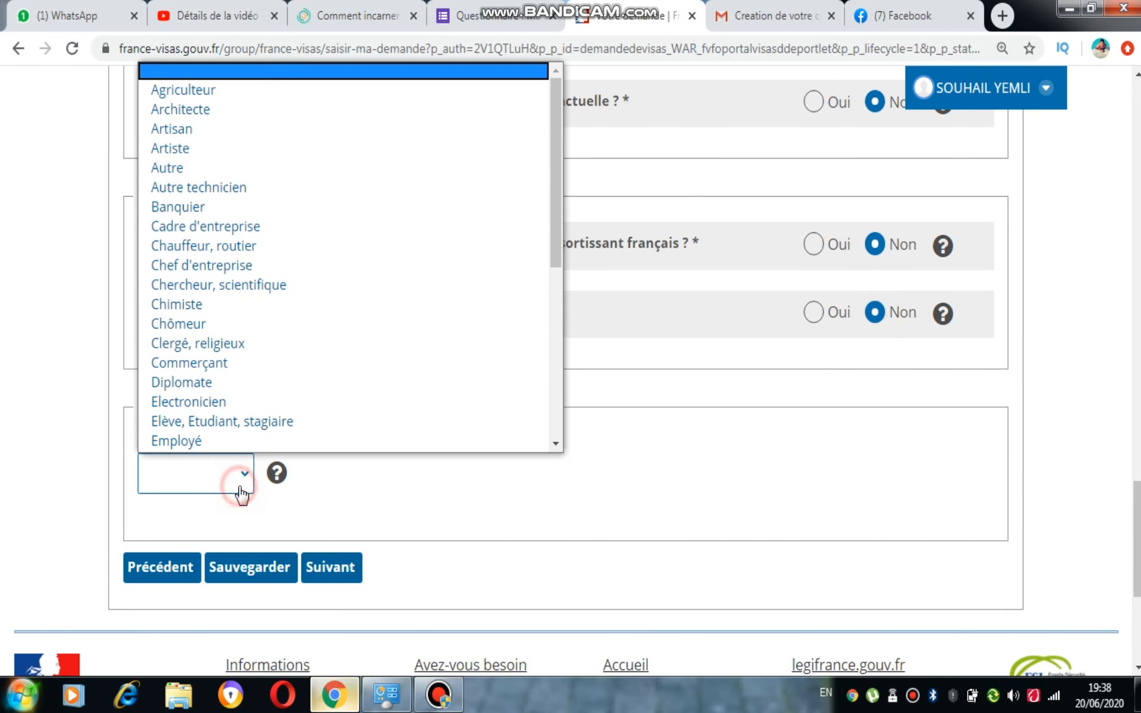
left_click(240, 491)
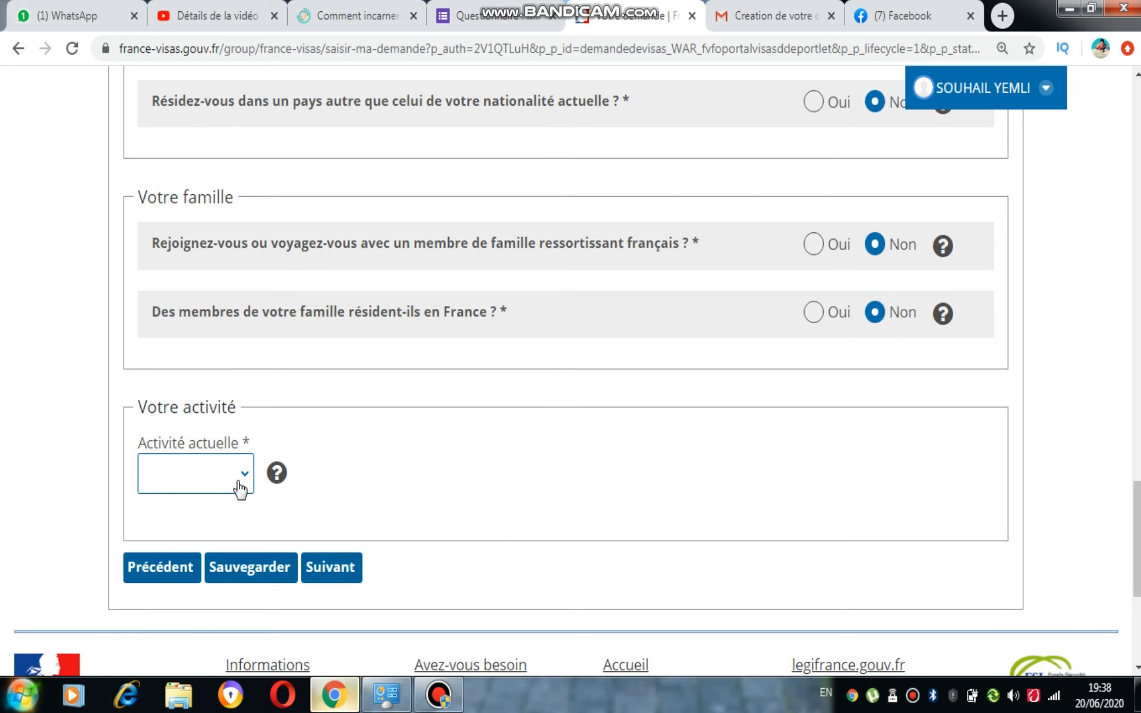
left_click(239, 484)
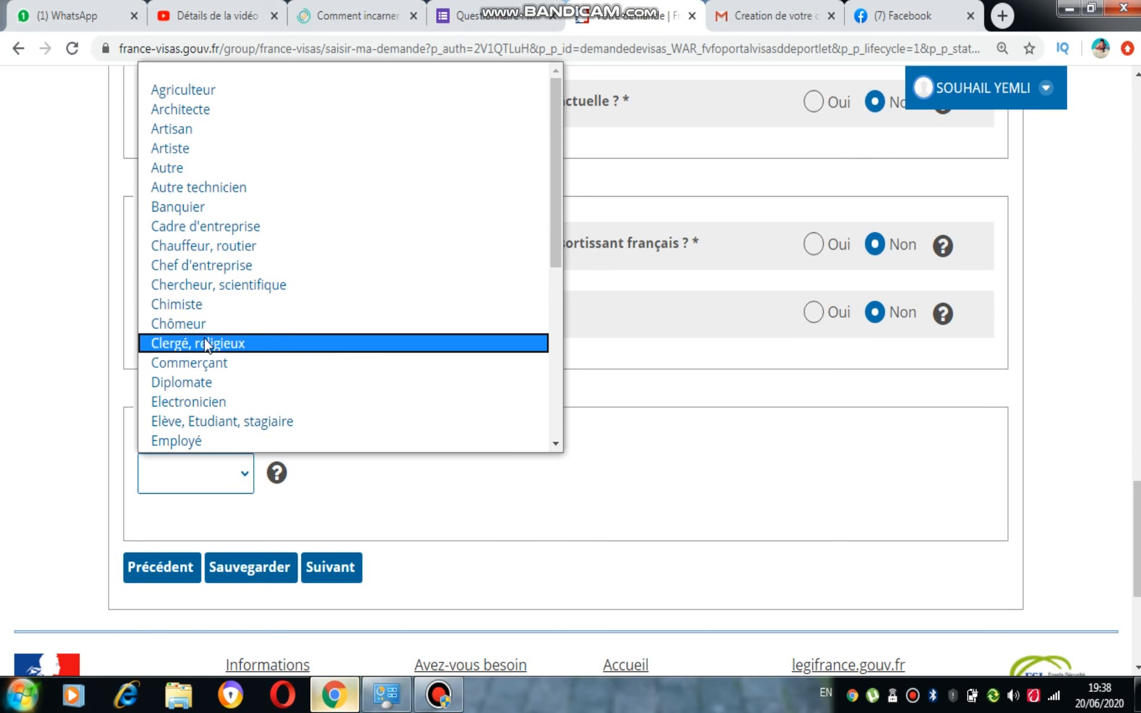
left_click(201, 423)
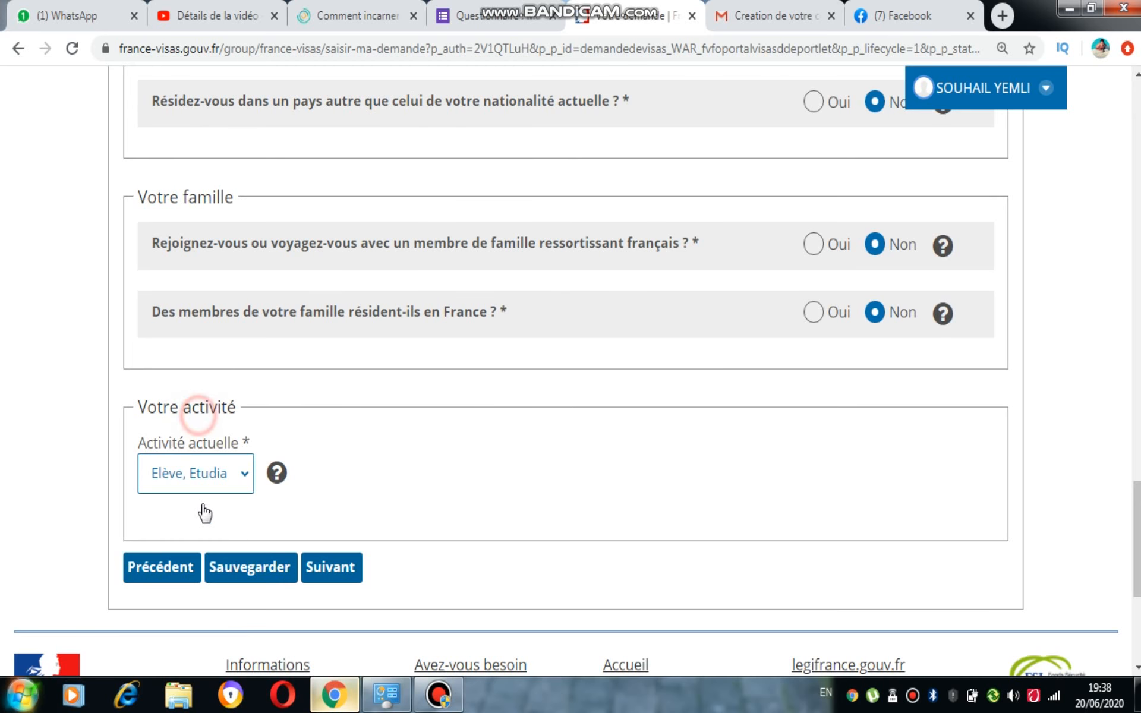
left_click(231, 486)
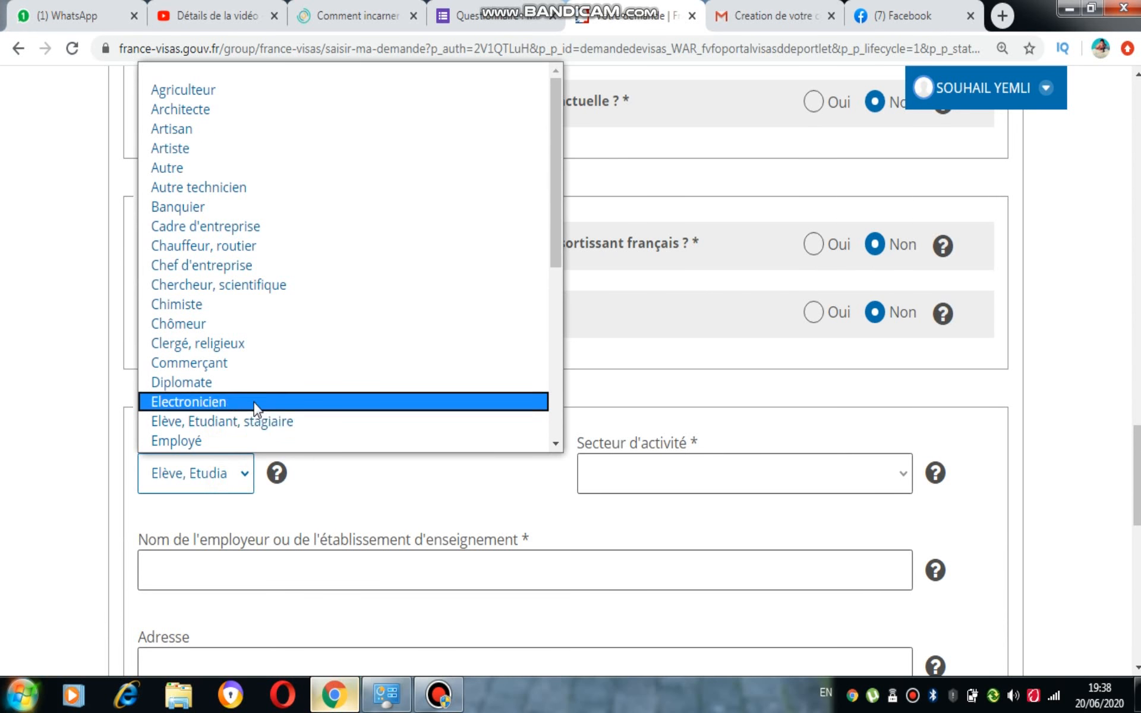
left_click(256, 424)
Choose Enseignement as the activity sector
scroll(1136, 475, "down", 4)
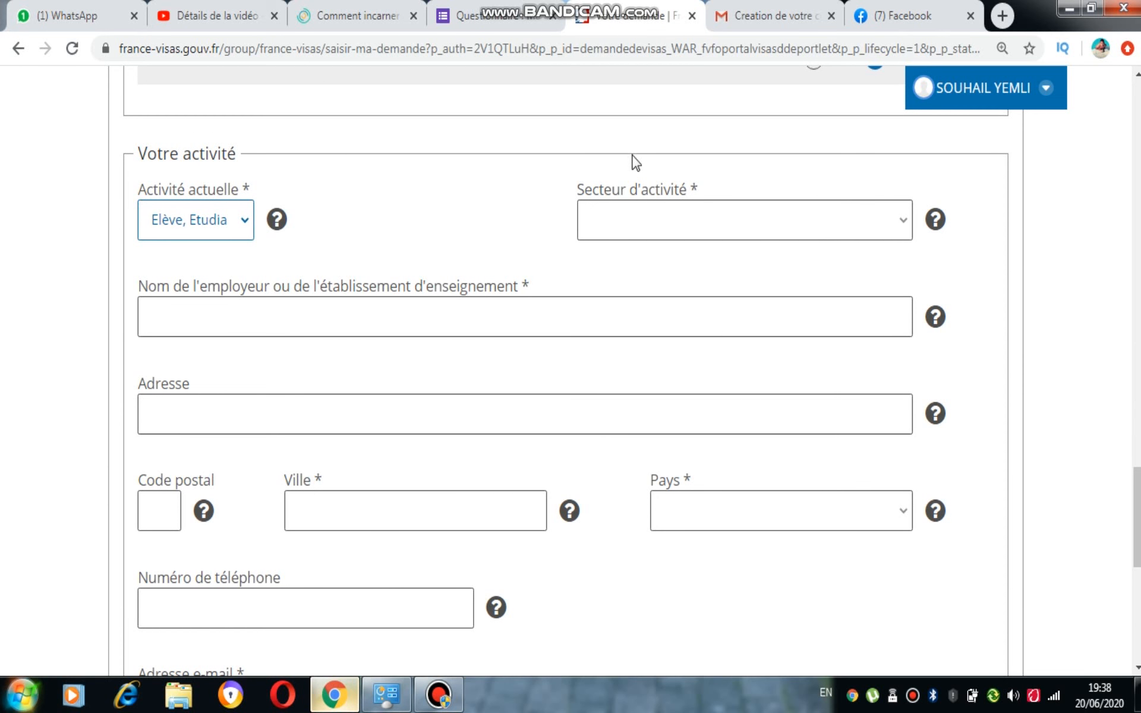
mouse_move(611, 7)
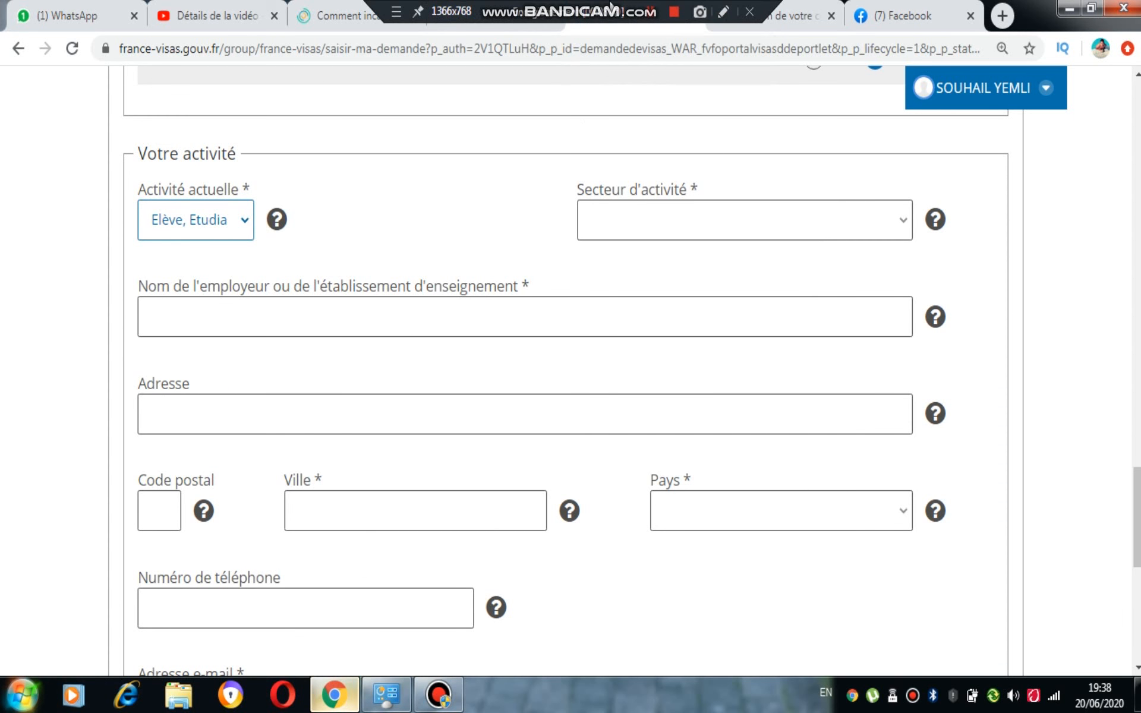
left_click(632, 232)
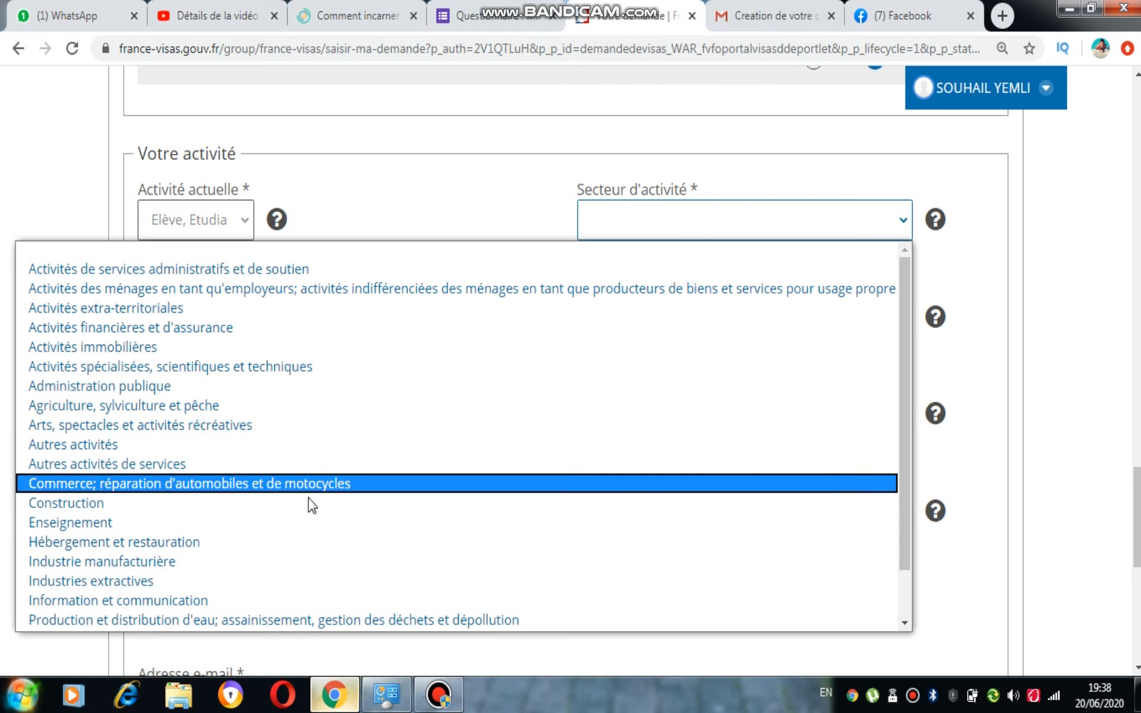
left_click(284, 523)
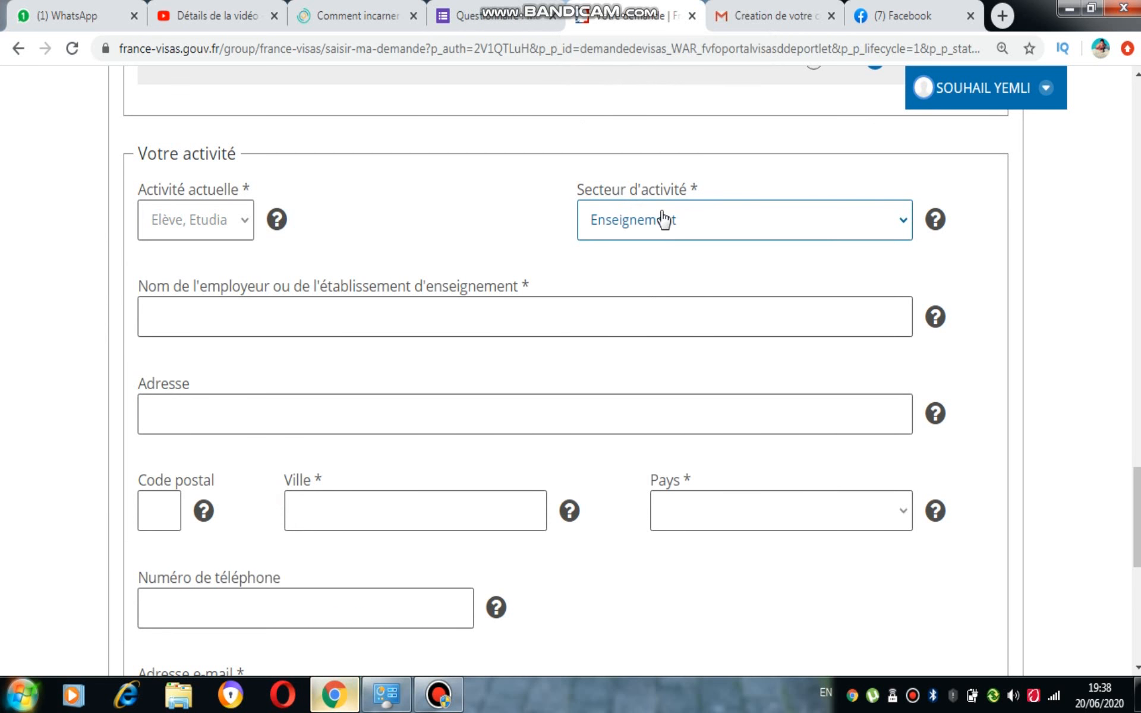
left_click(361, 315)
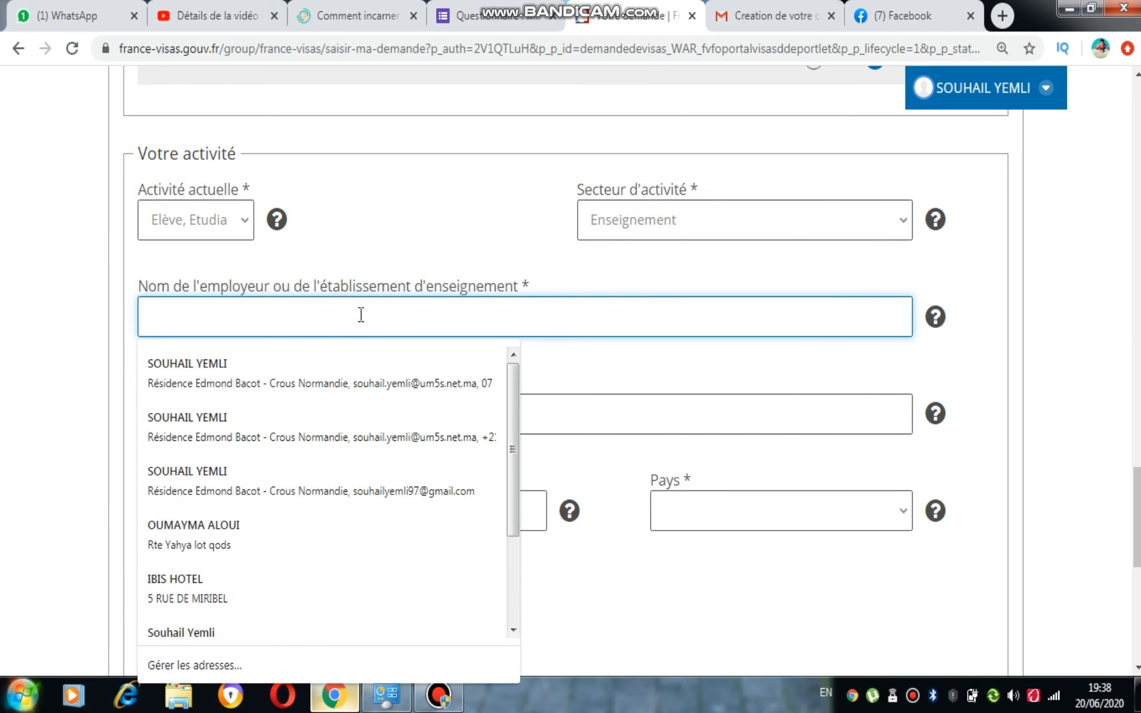
Enter 'UNIVERSITE MOHAMMED V SOUISSI' as the employer name, correcting the typo in SOUISSI
type("UNI")
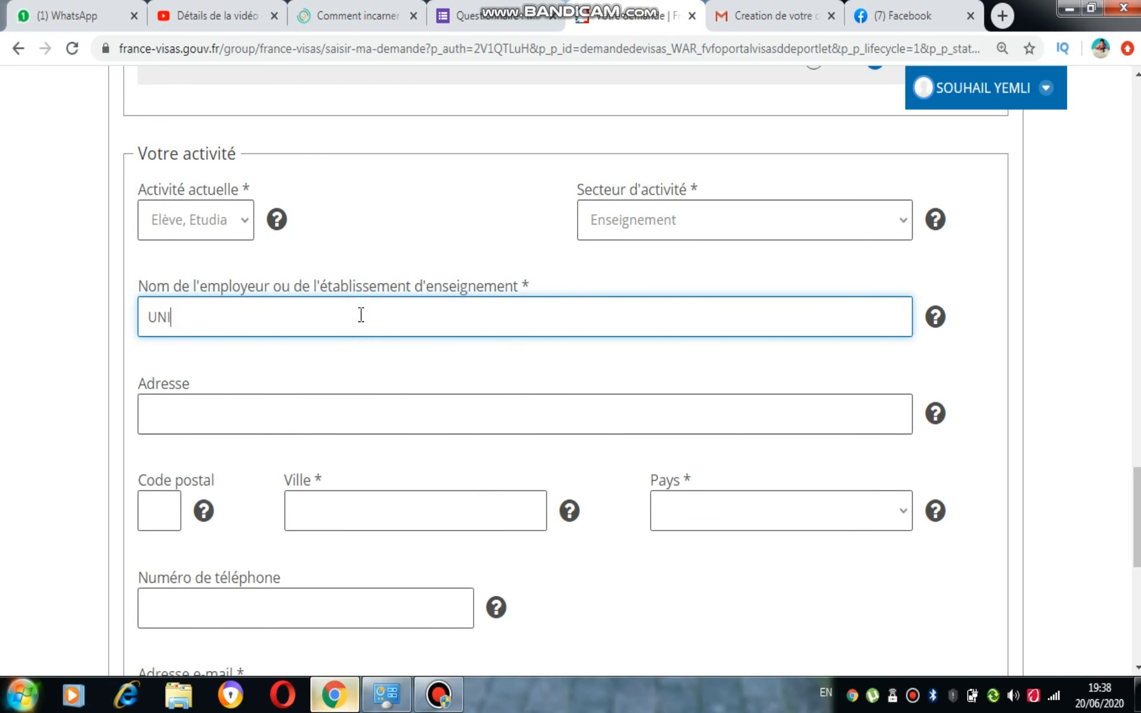
type("VERSITE MOHAMMED")
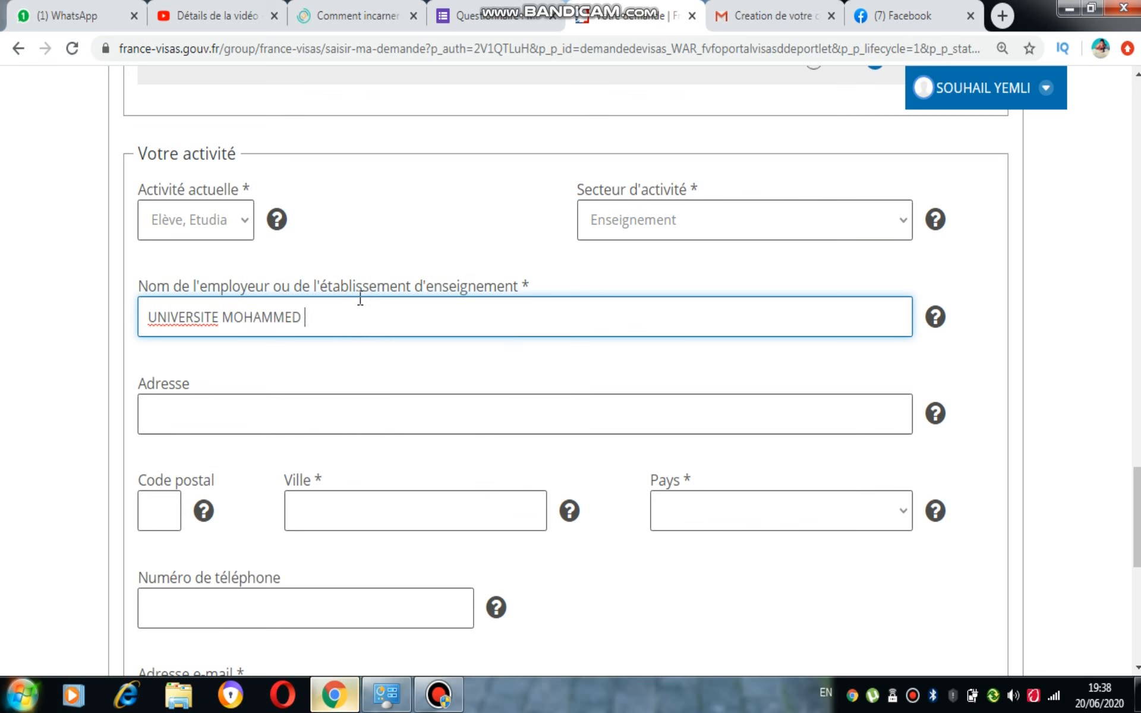
type(" V SOUISSI")
left_click(359, 297)
double_click(360, 297)
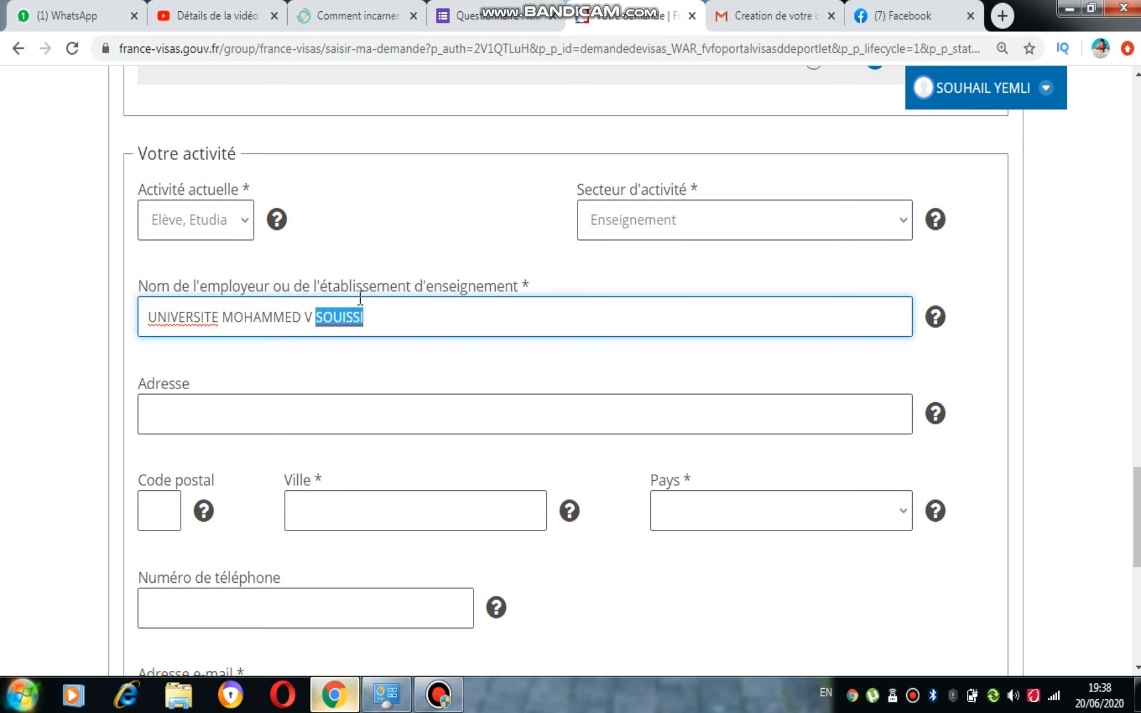
type("SOUMISSION")
key("BackSpace")
key("BackSpace")
key("BackSpace")
key("BackSpace")
key("BackSpace")
key("BackSpace")
key("BackSpace")
type("SSI")
left_click(340, 317)
type("I")
left_click(327, 409)
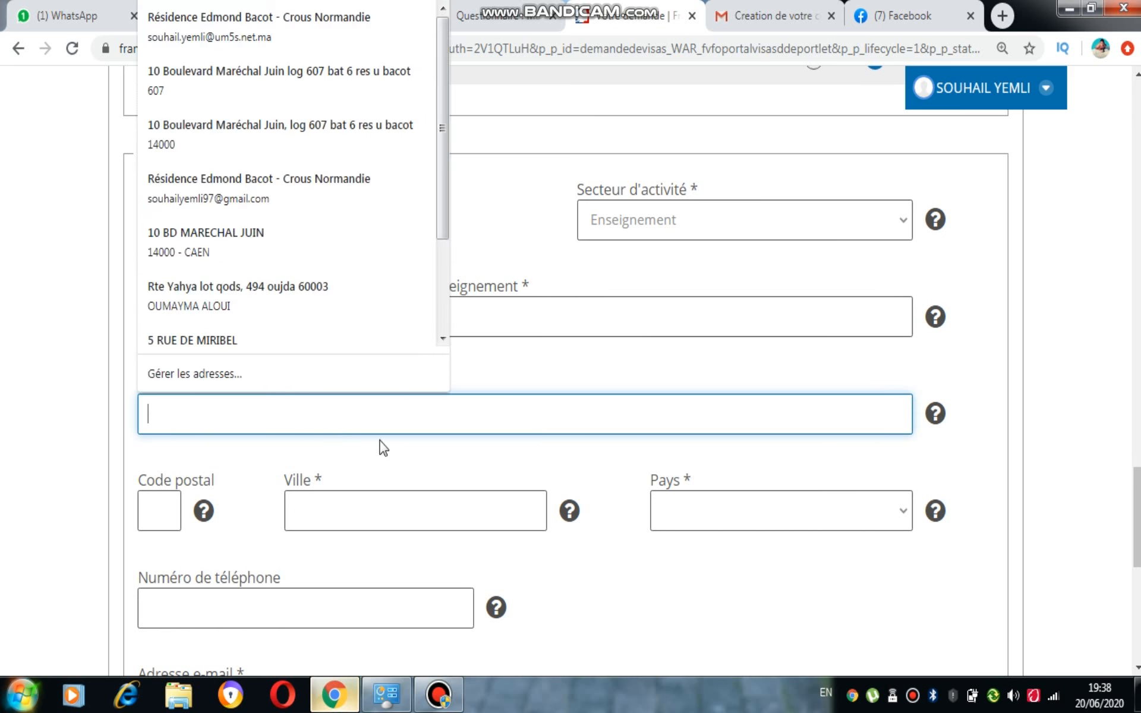
left_click(77, 465)
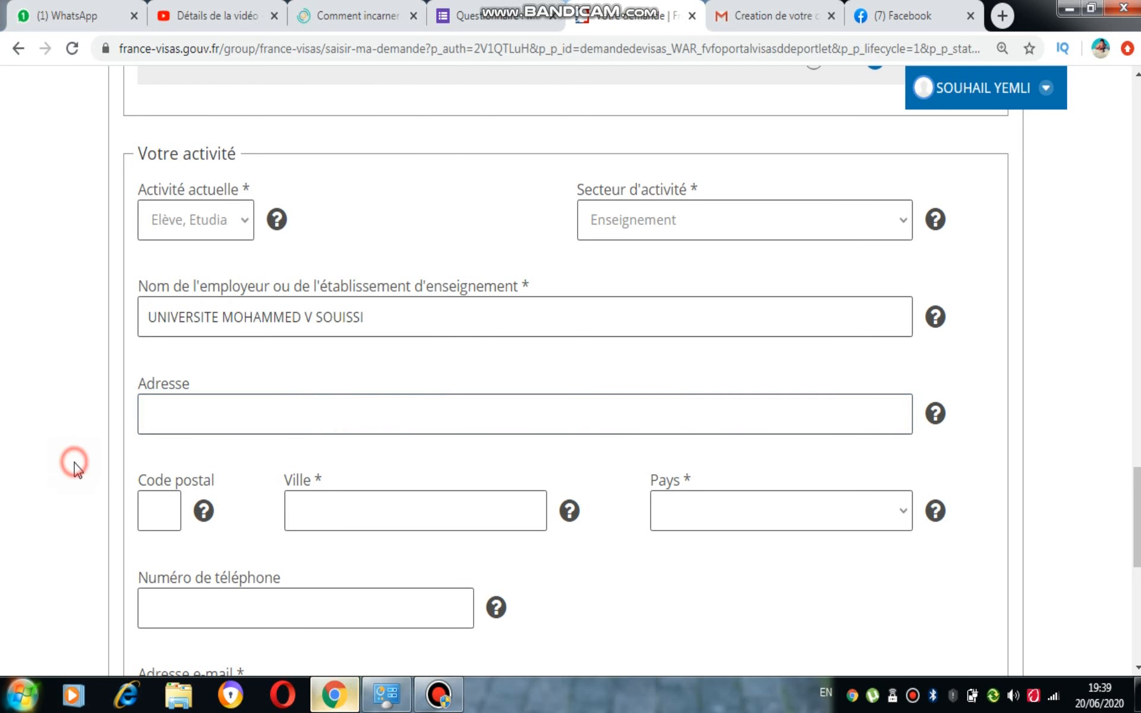
Fill the school's street address and postal code from autofill, city RABAT, country Maroc
left_click(255, 420)
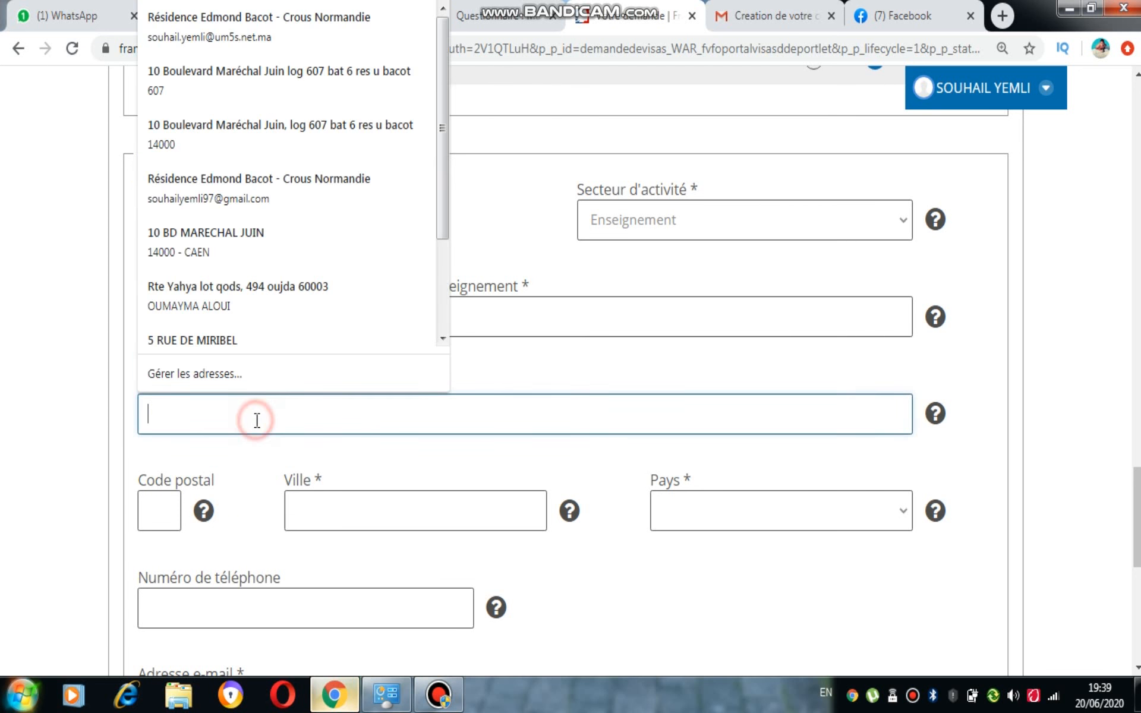
left_click(221, 287)
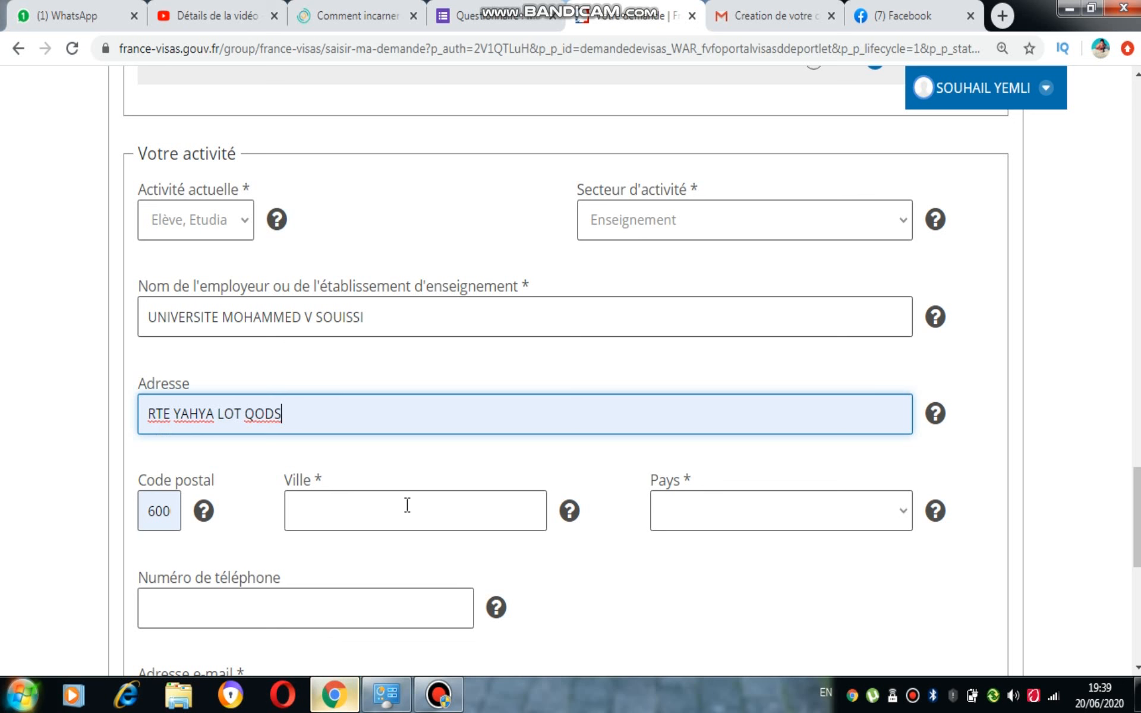
scroll(469, 451, "down", 2)
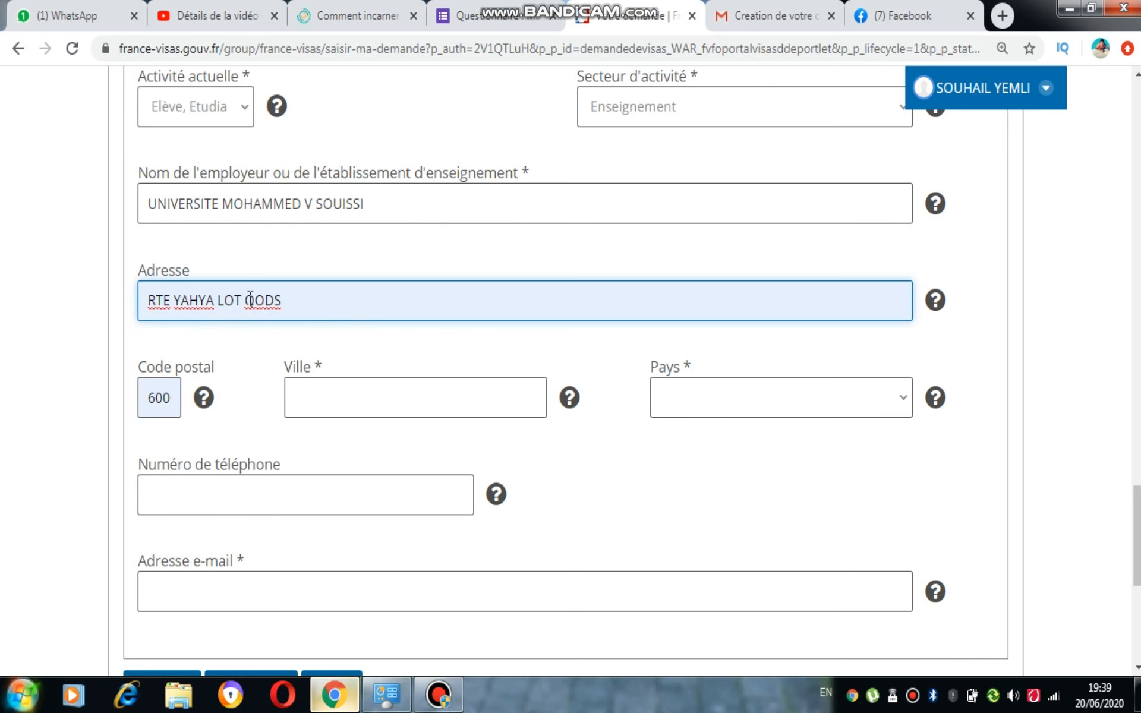
left_click(360, 408)
type("RABAT")
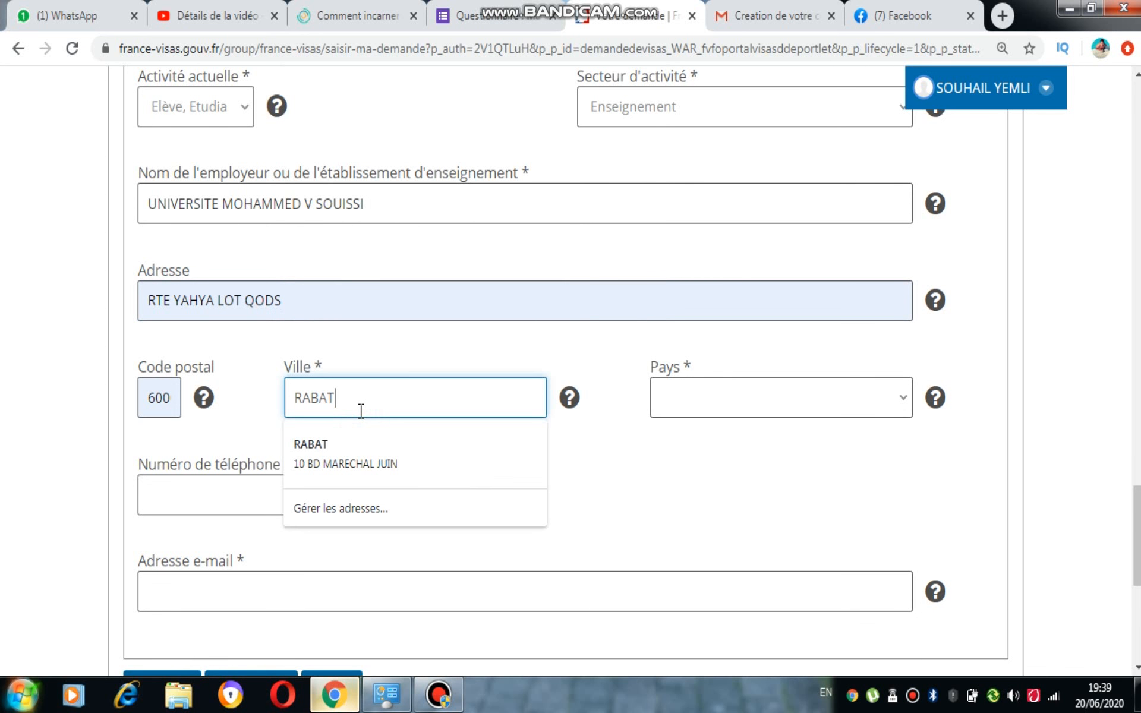
left_click(736, 392)
type("maroc")
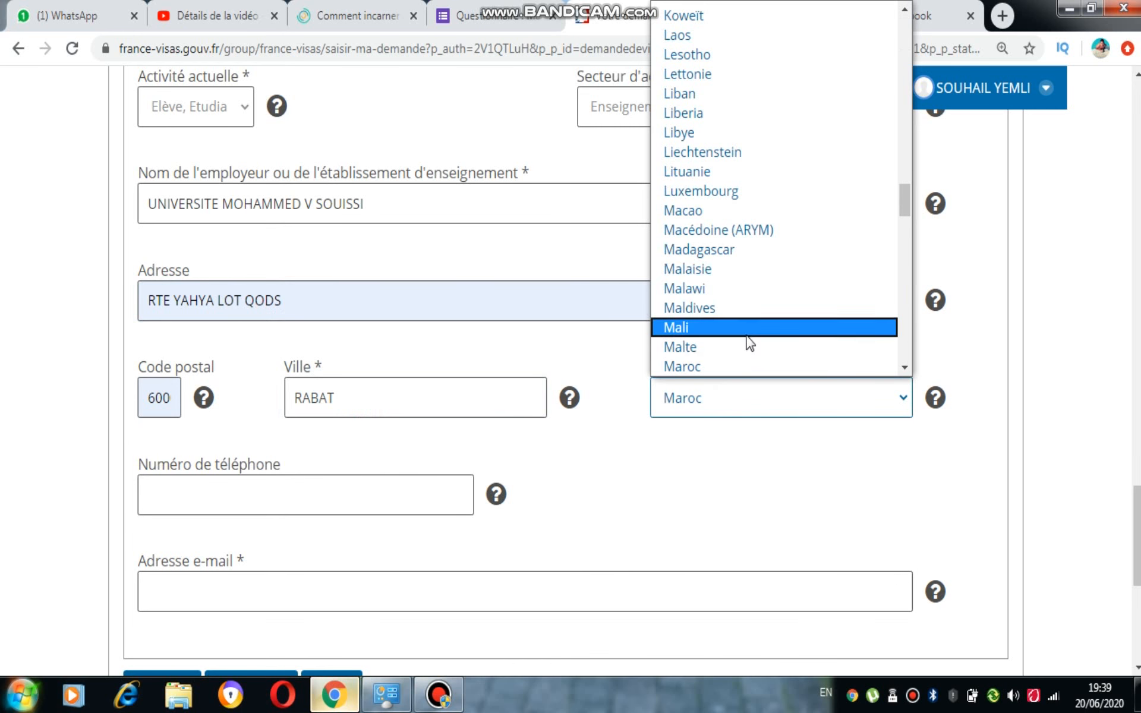
left_click(734, 365)
Leave the phone number empty and enter the school's e-mail address
left_click(456, 501)
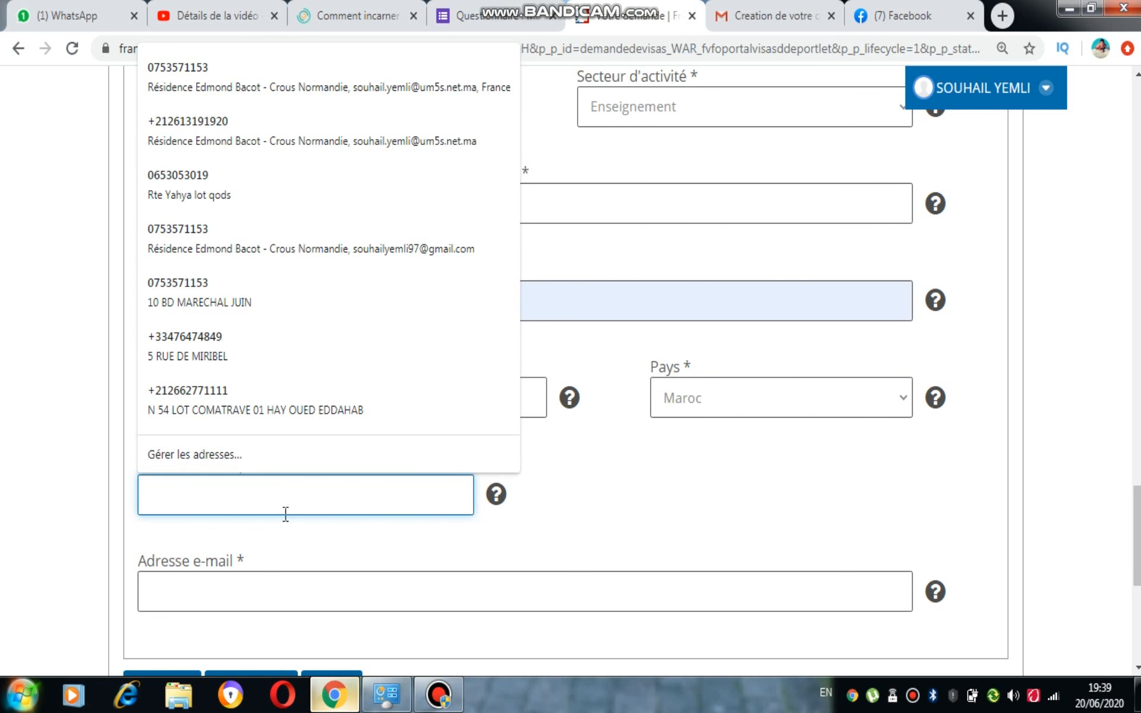
left_click(577, 523)
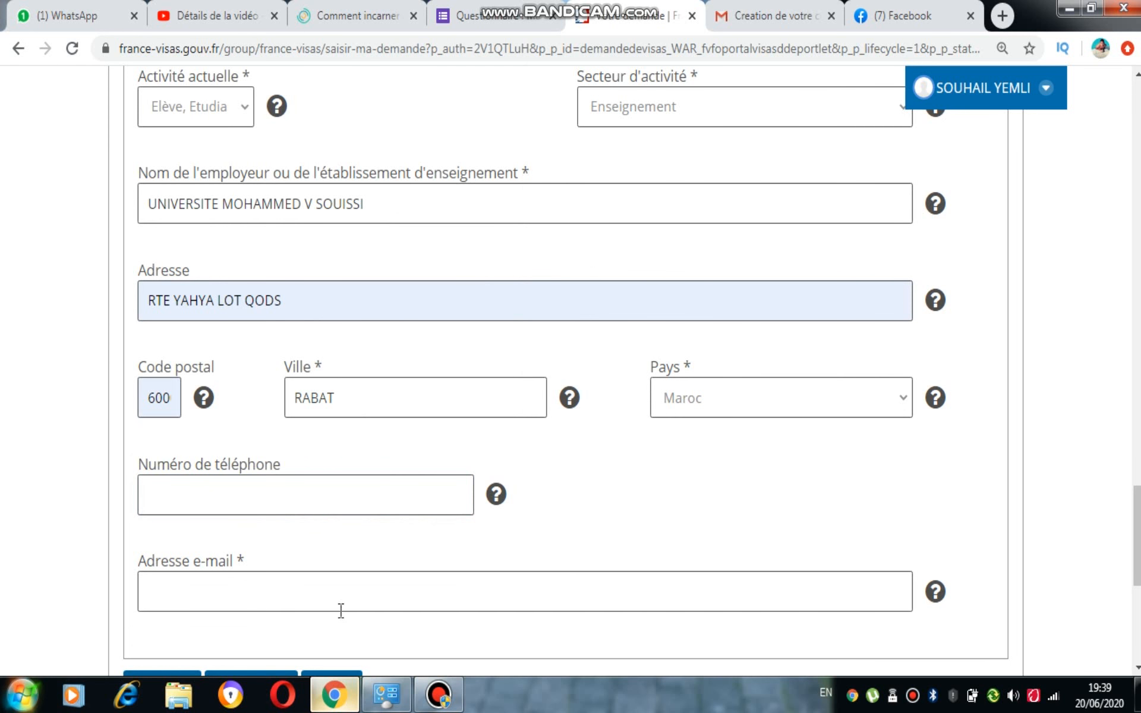
left_click(279, 581)
left_click(670, 508)
left_click(273, 594)
left_click(692, 532)
left_click(660, 582)
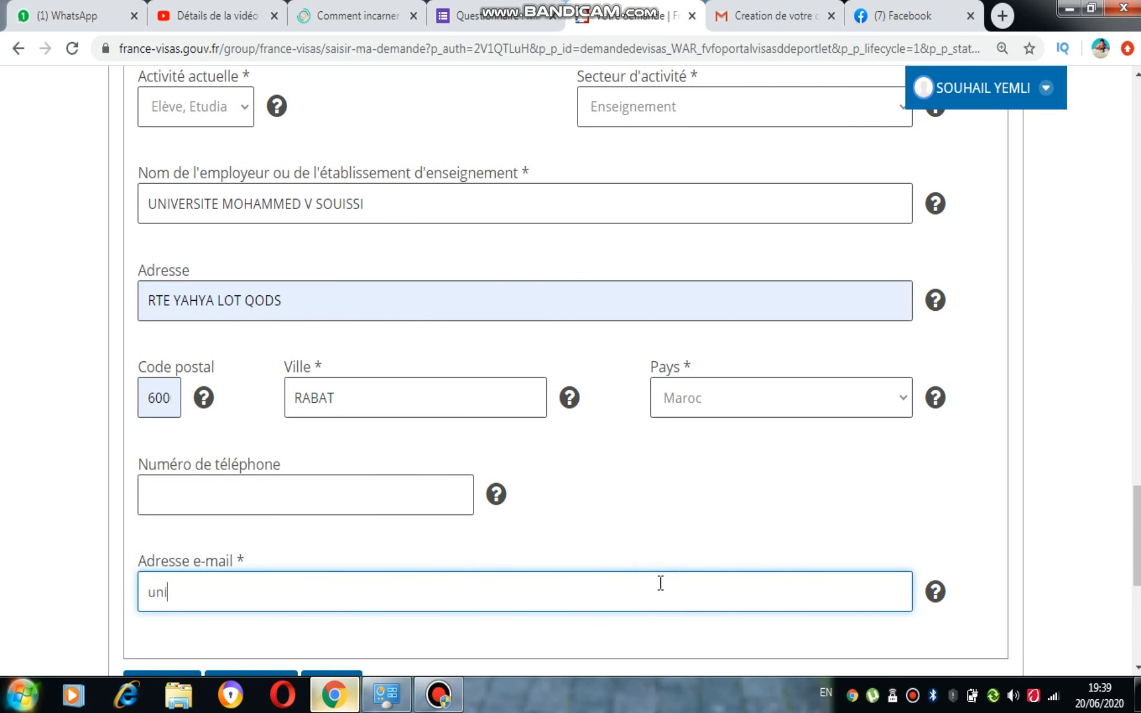
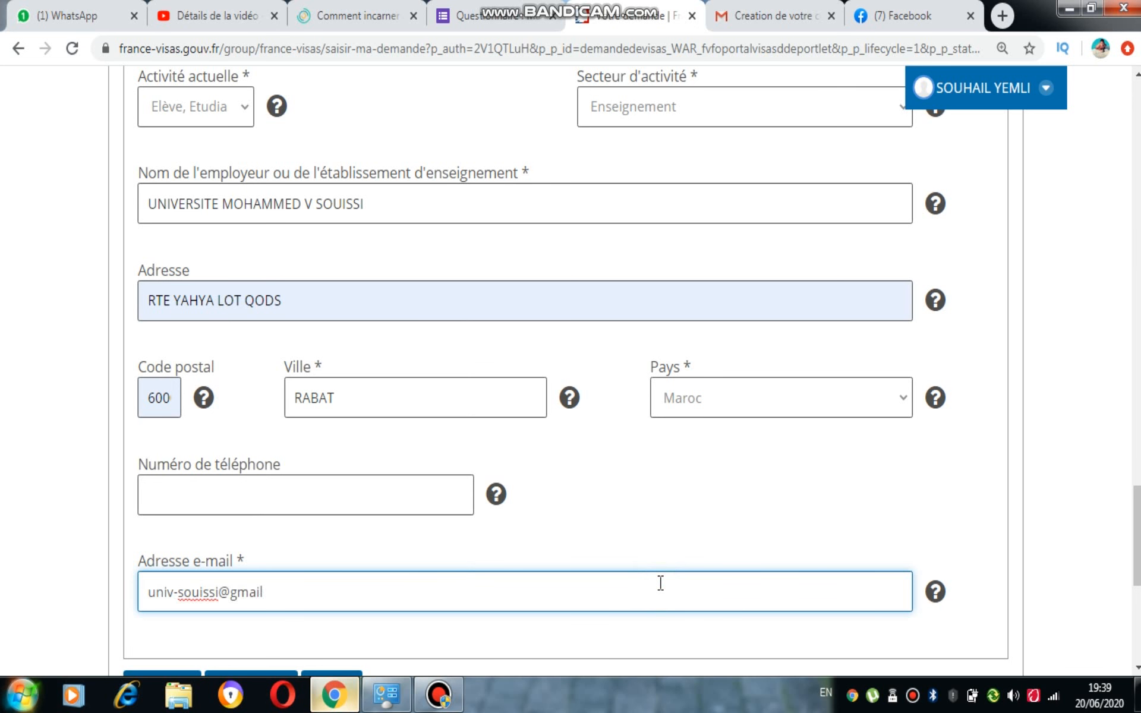
Submit the activity section and bring up the 'Votre dernier visa' page
scroll(571, 356, "down", 3)
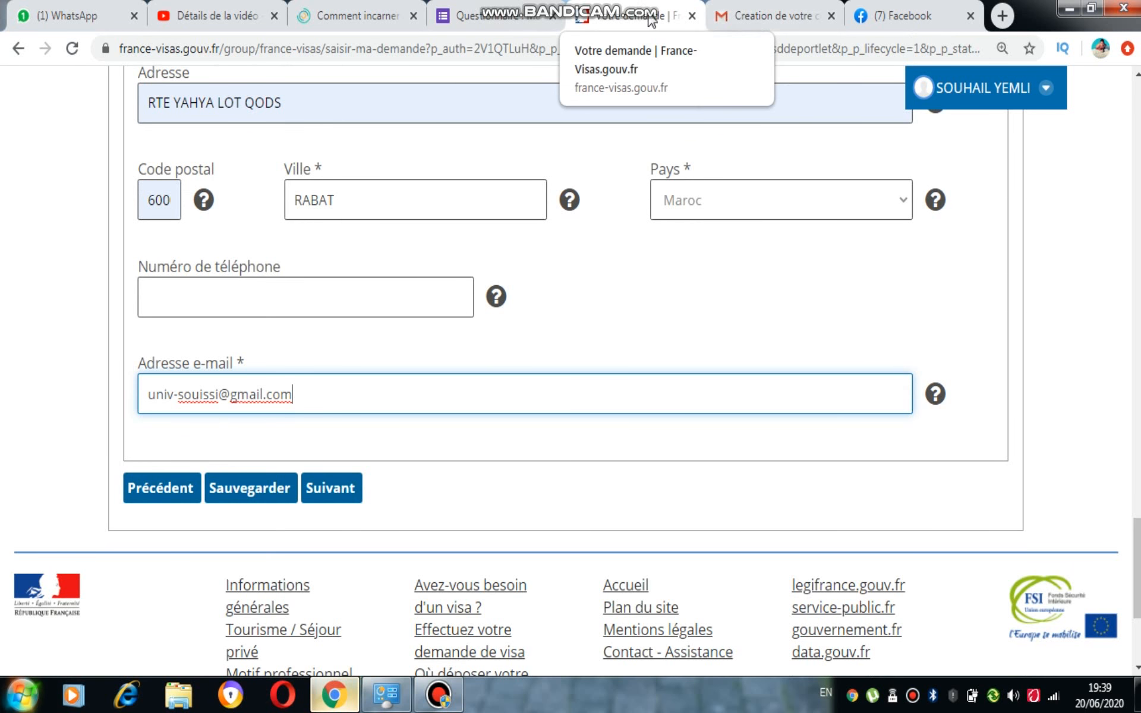
left_click(327, 486)
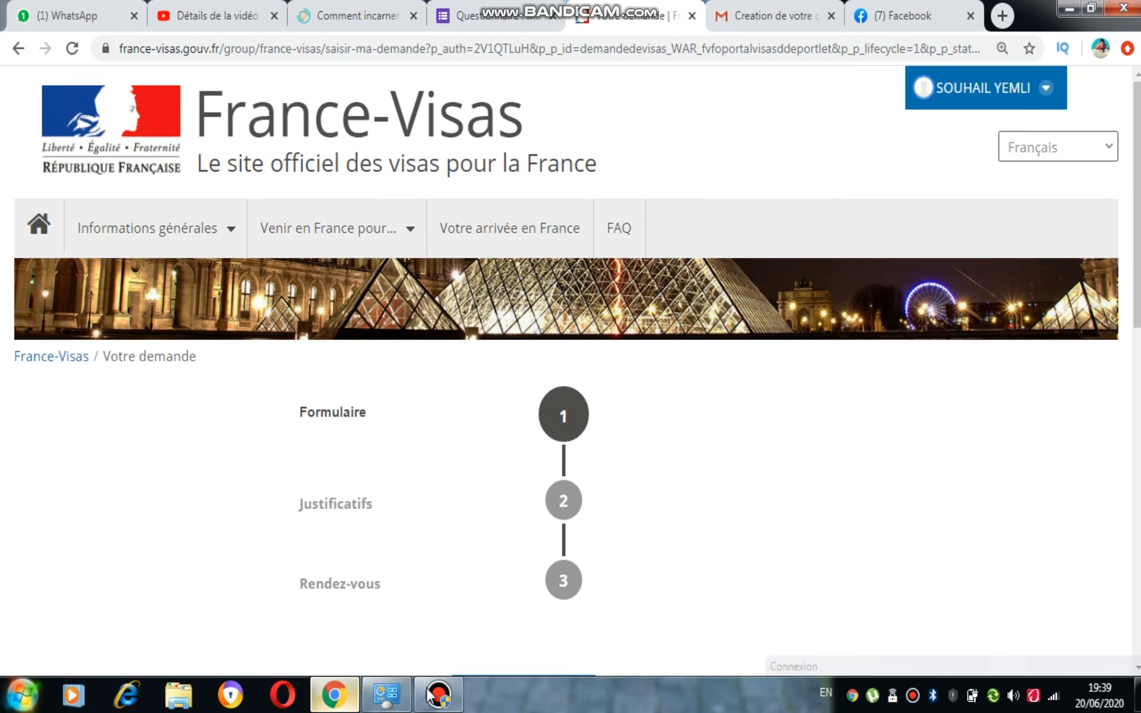
left_click(429, 691)
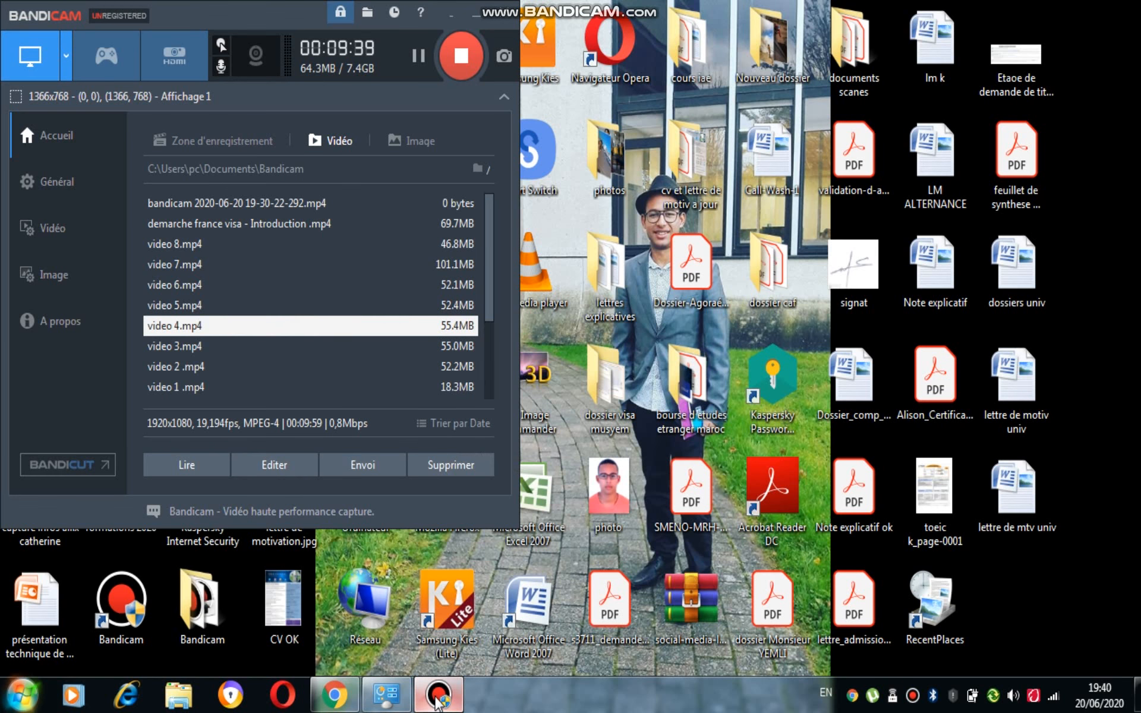
left_click(438, 703)
left_click(439, 703)
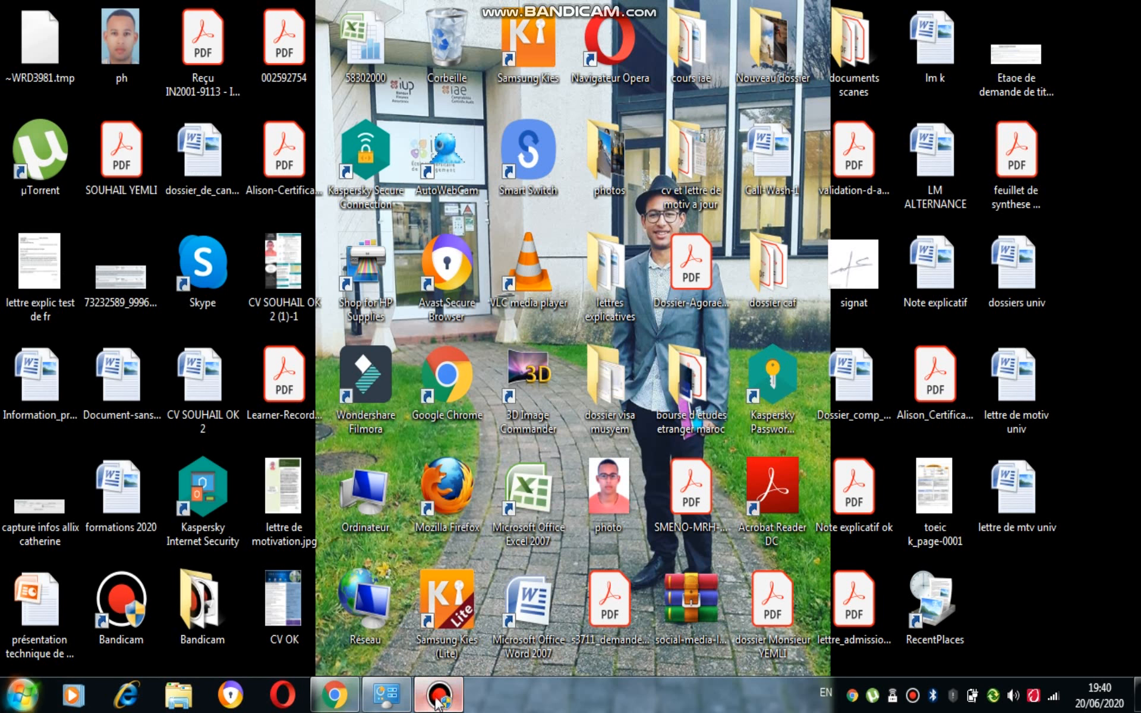
left_click(346, 705)
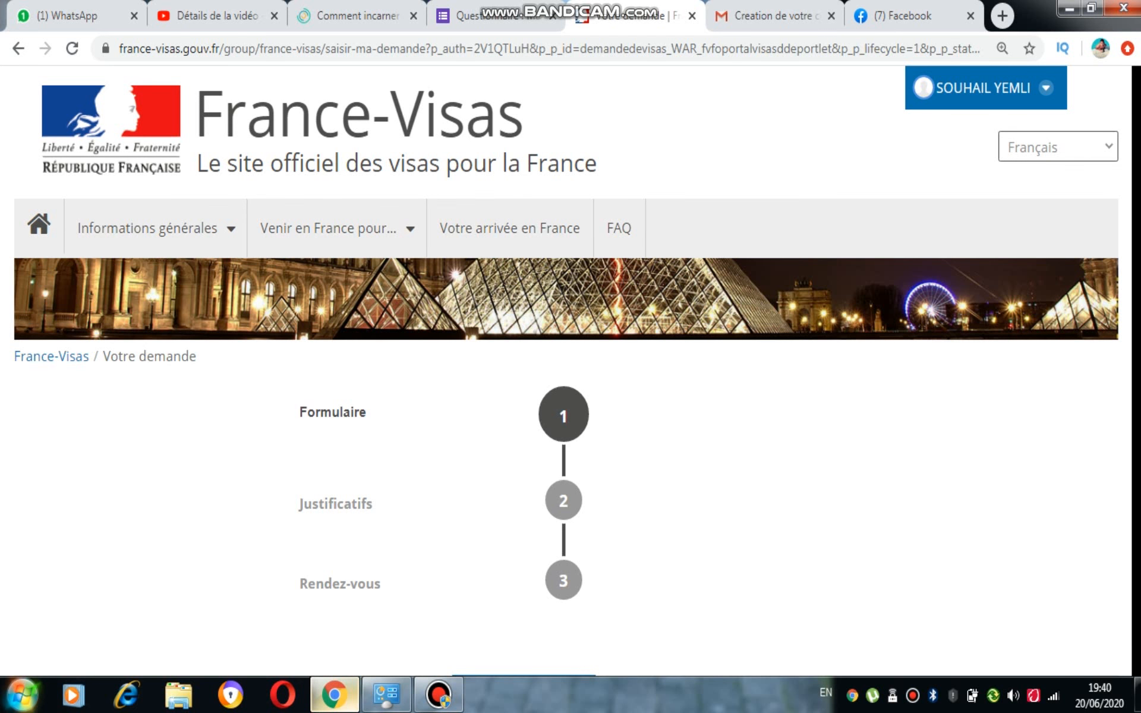
scroll(570, 368, "down", 8)
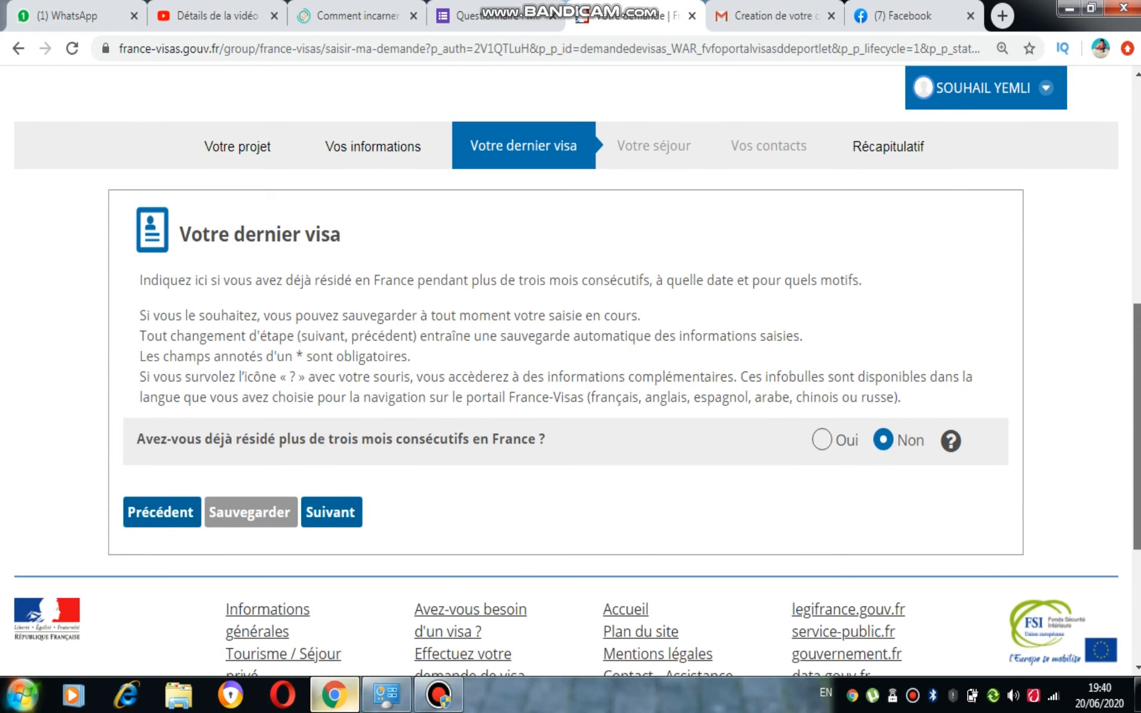
scroll(570, 368, "up", 1)
scroll(571, 368, "down", 1)
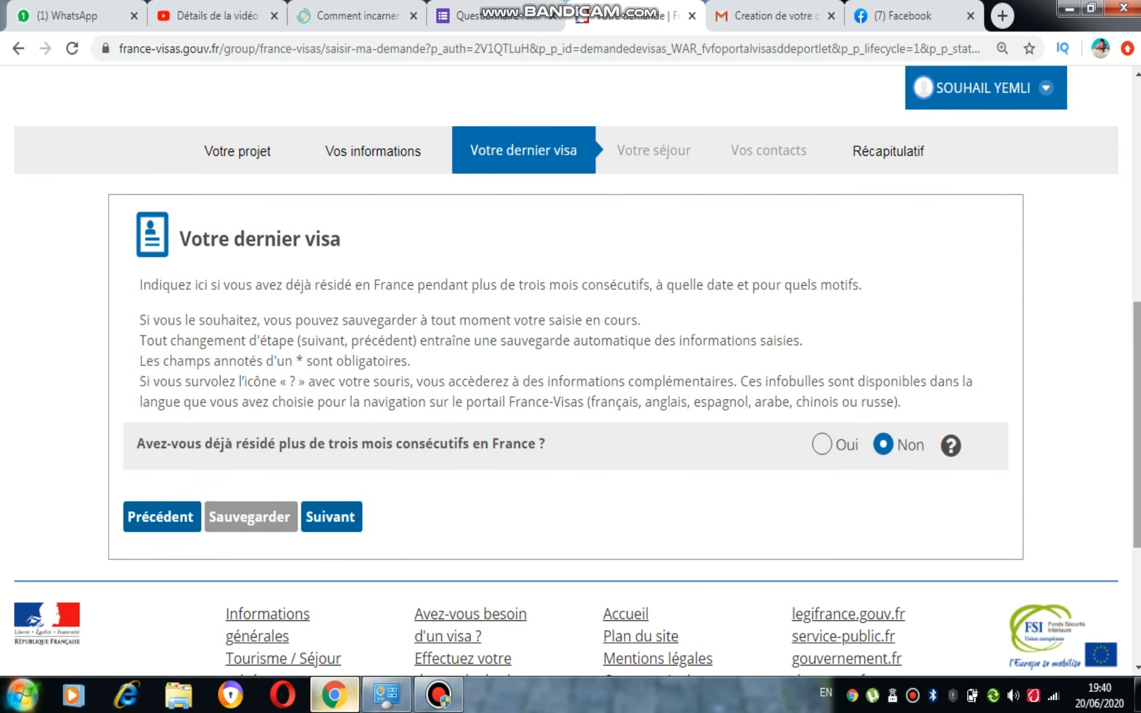